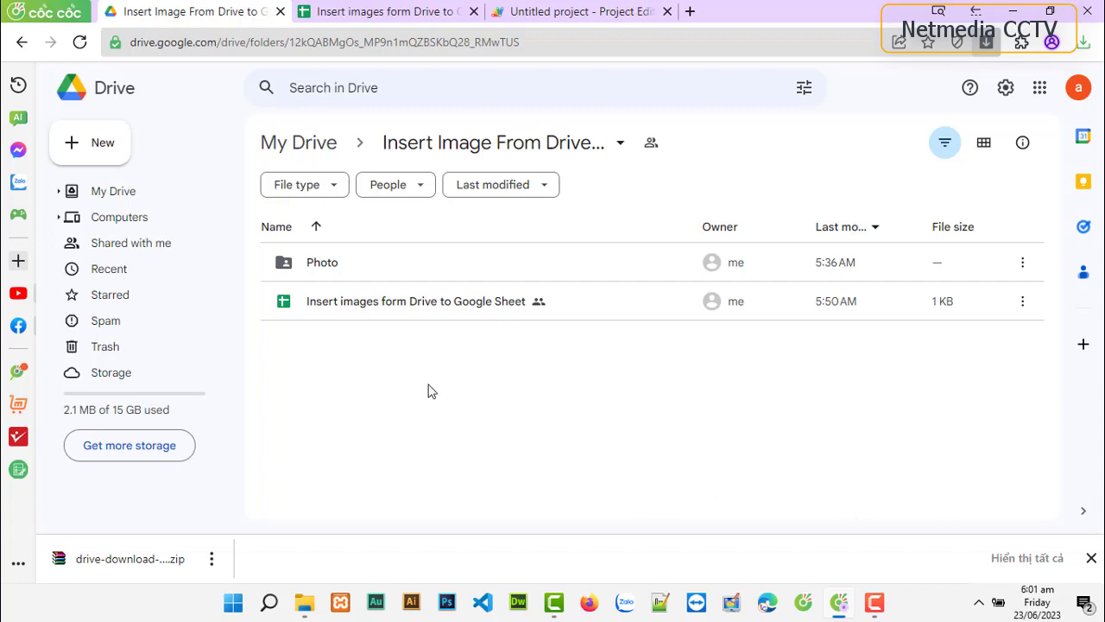
Step: Make the Photo folder viewable by anyone with the link, then open the Insert images spreadsheet
double_click(320, 266)
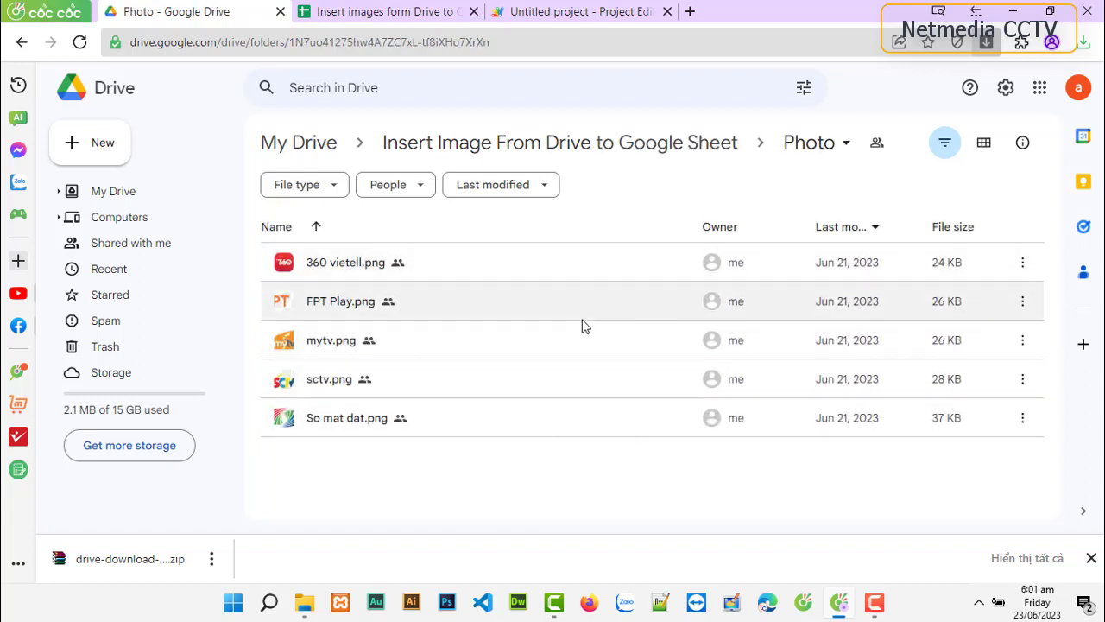
left_click(682, 149)
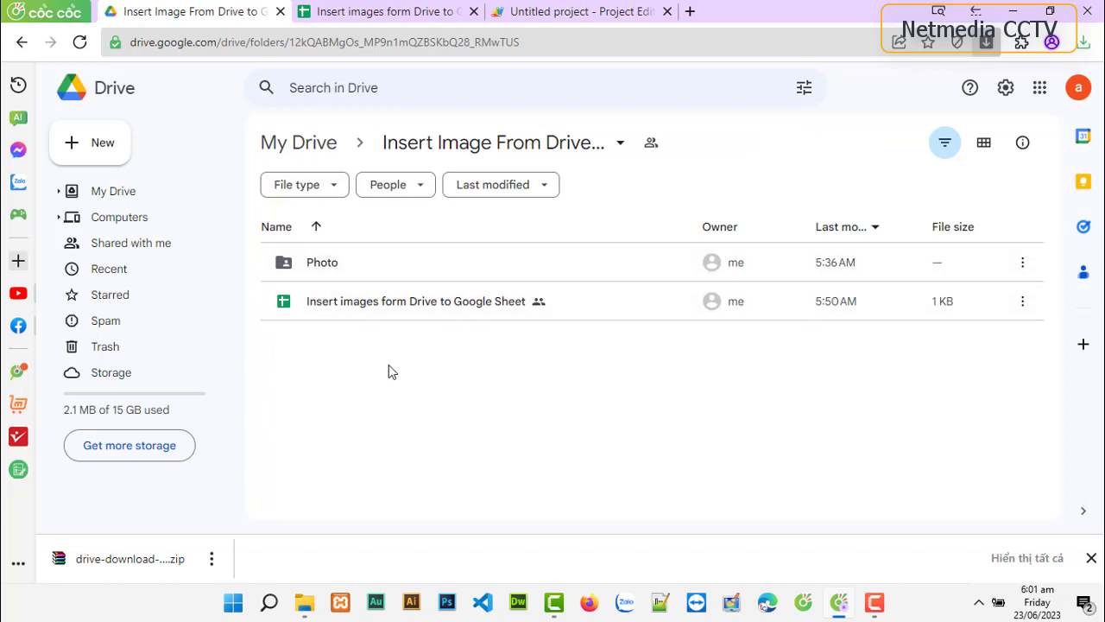
left_click(314, 271)
right_click(315, 271)
left_click(370, 223)
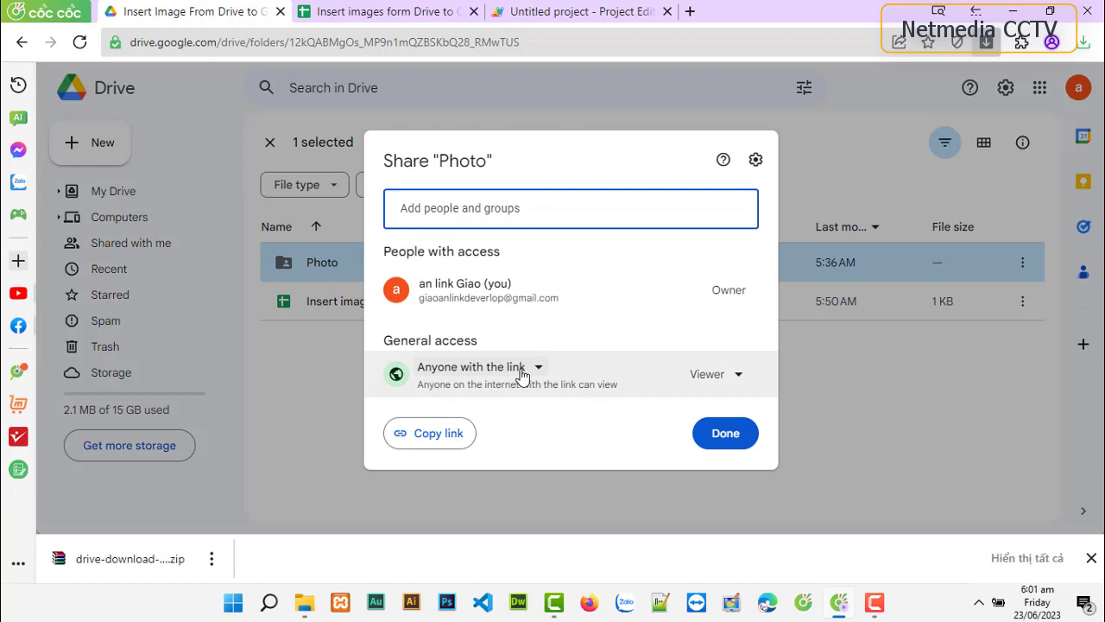
left_click(514, 377)
left_click(485, 439)
left_click(710, 434)
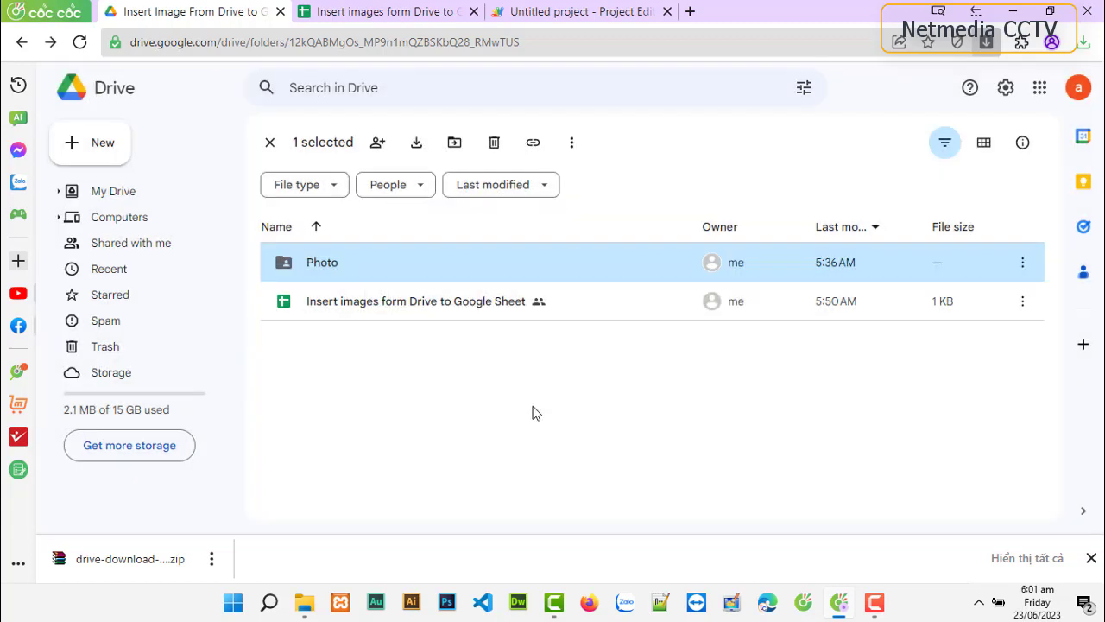
left_click(512, 417)
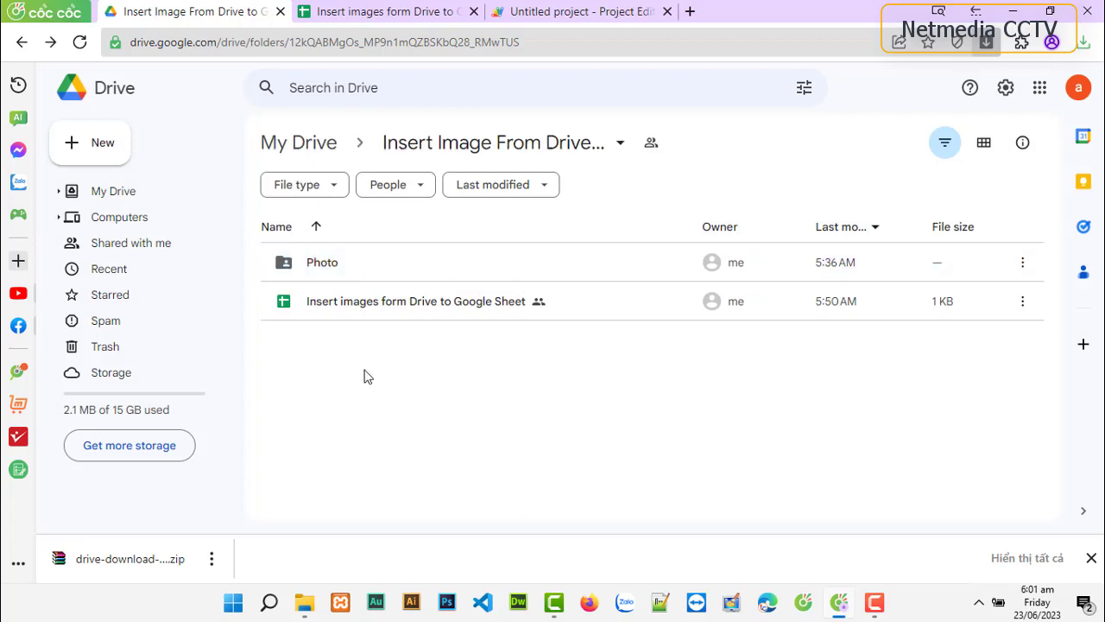
double_click(383, 312)
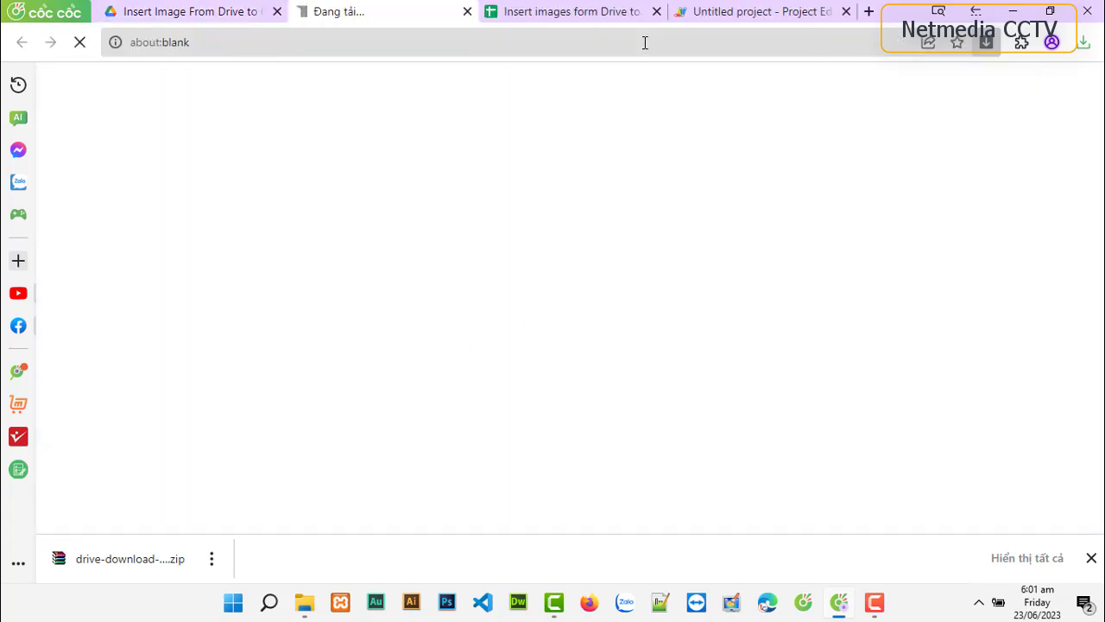
Step: Close the leftover tabs and run Xem hình ảnh from the LẤY HÌNH ẢNH menu
left_click(656, 11)
left_click(656, 11)
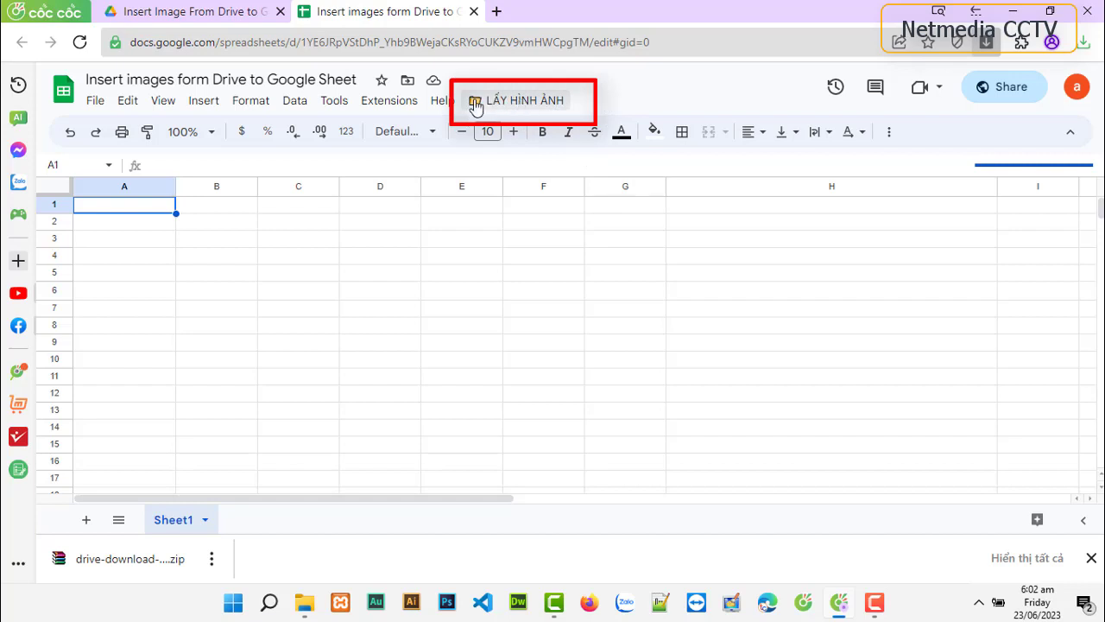
left_click(507, 105)
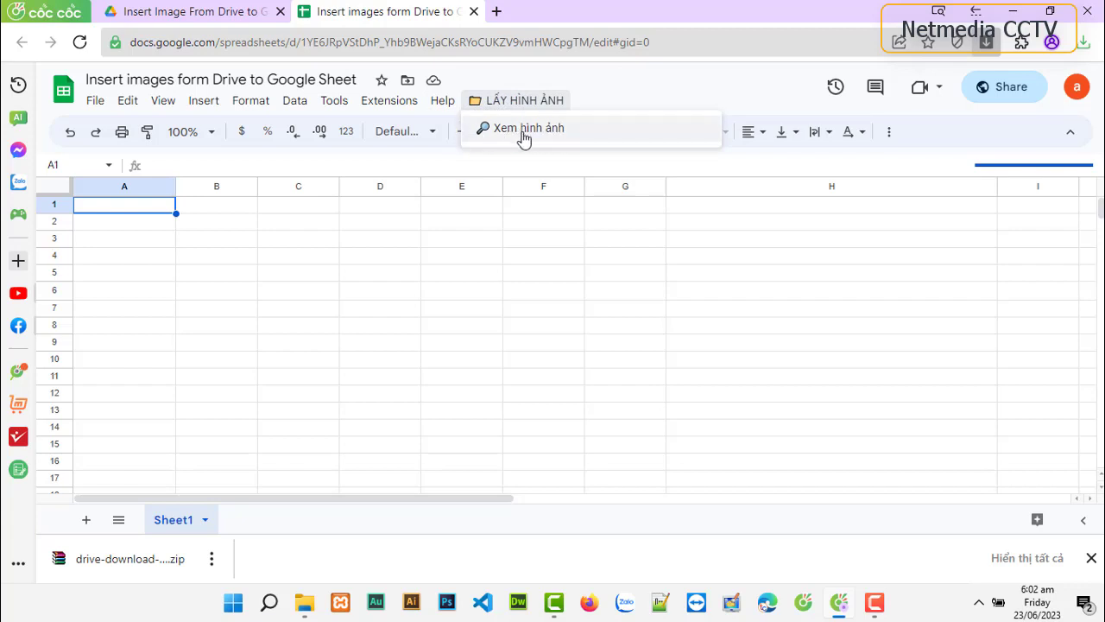
left_click(523, 129)
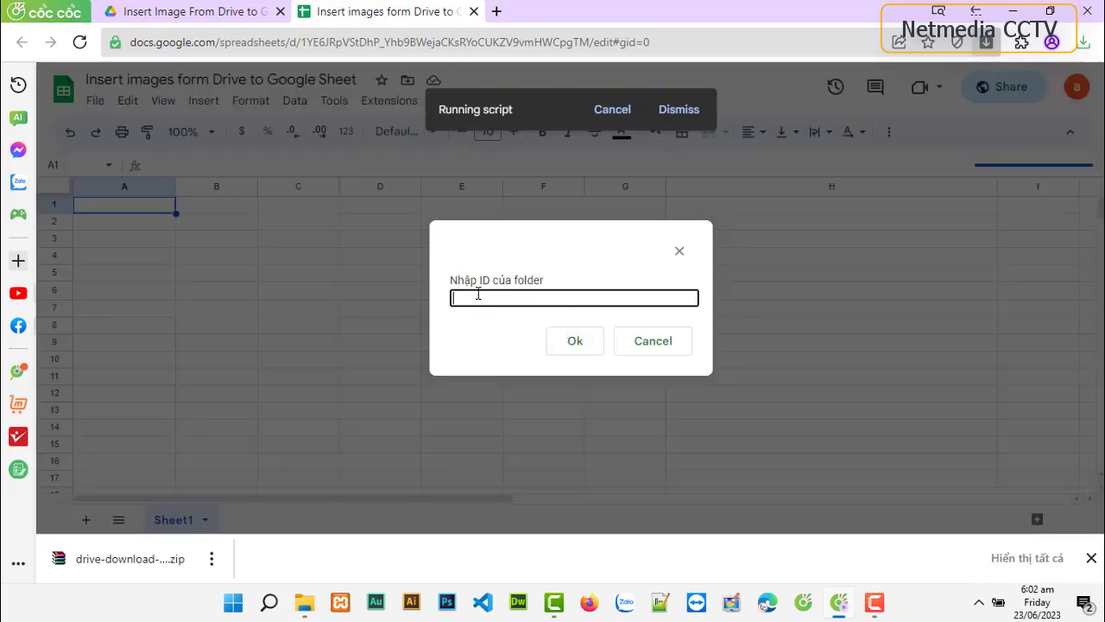
Step: Copy the Photo folder's ID from its Drive address bar
left_click(218, 18)
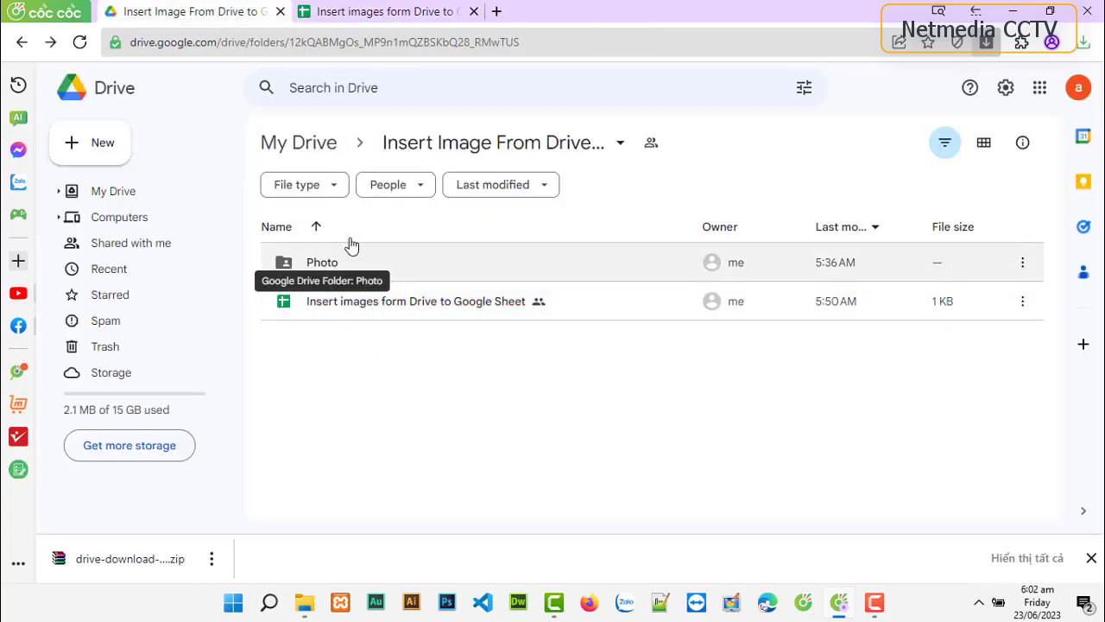
double_click(331, 267)
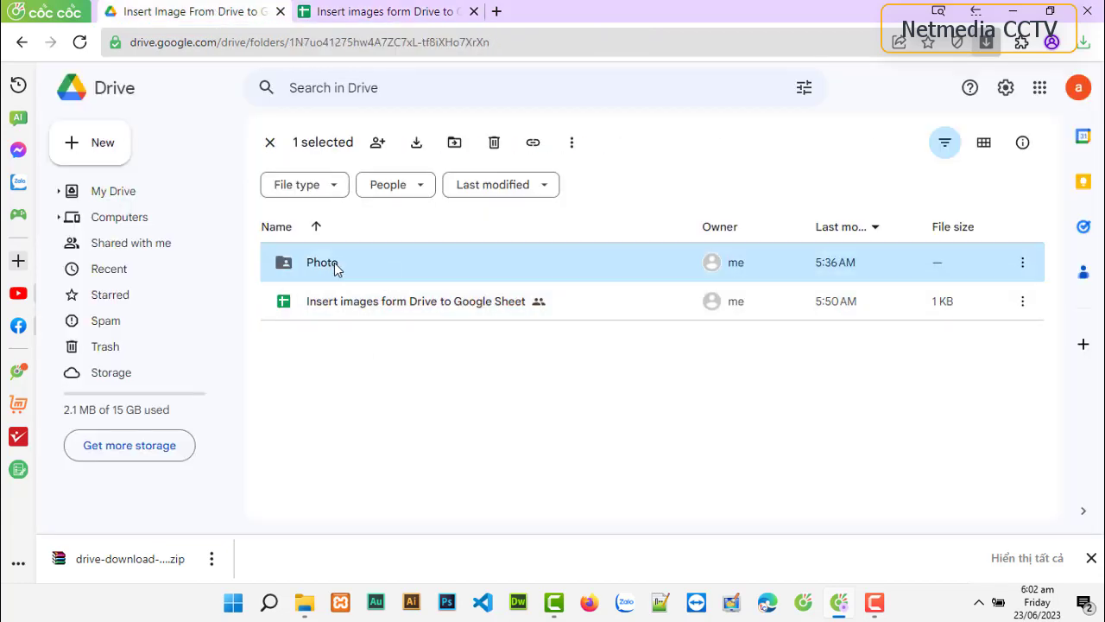
left_click(298, 43)
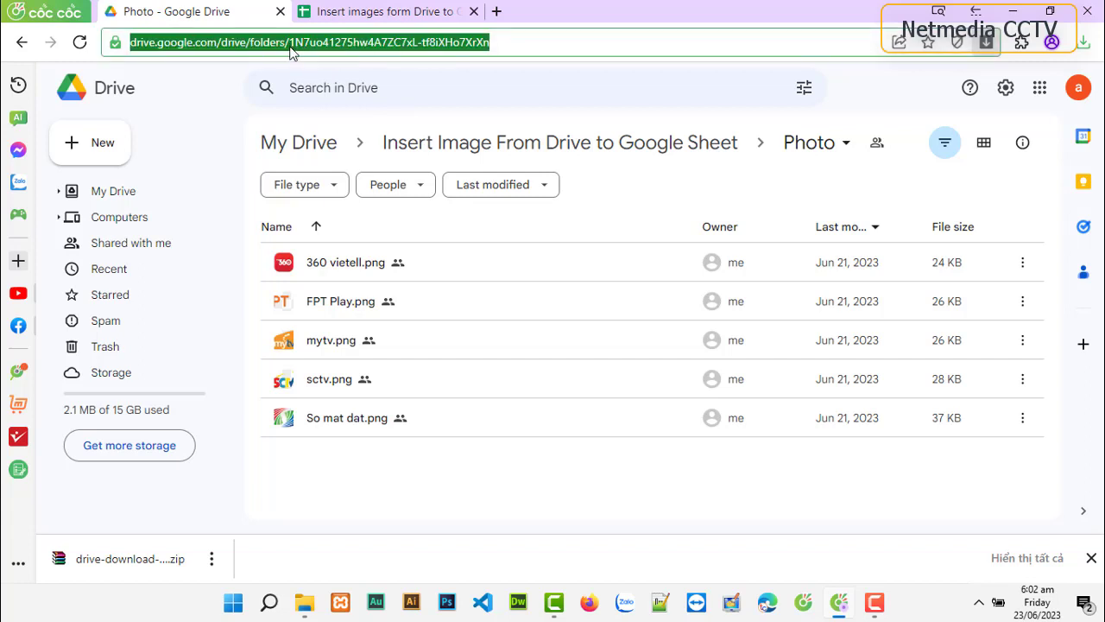
left_click(333, 43)
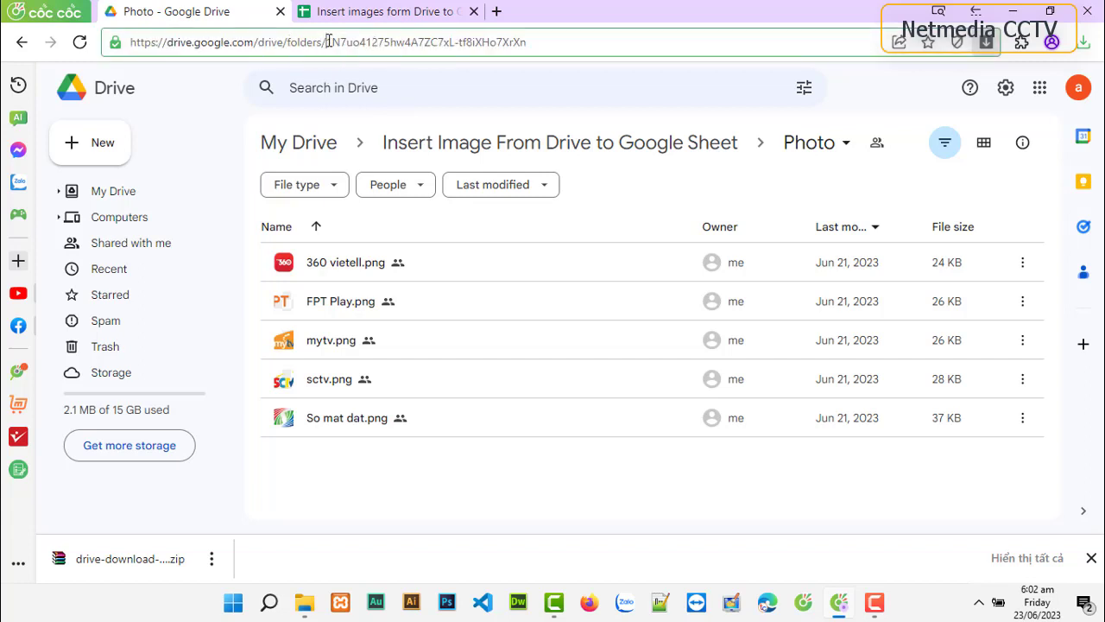
left_click_drag(326, 42, 545, 27)
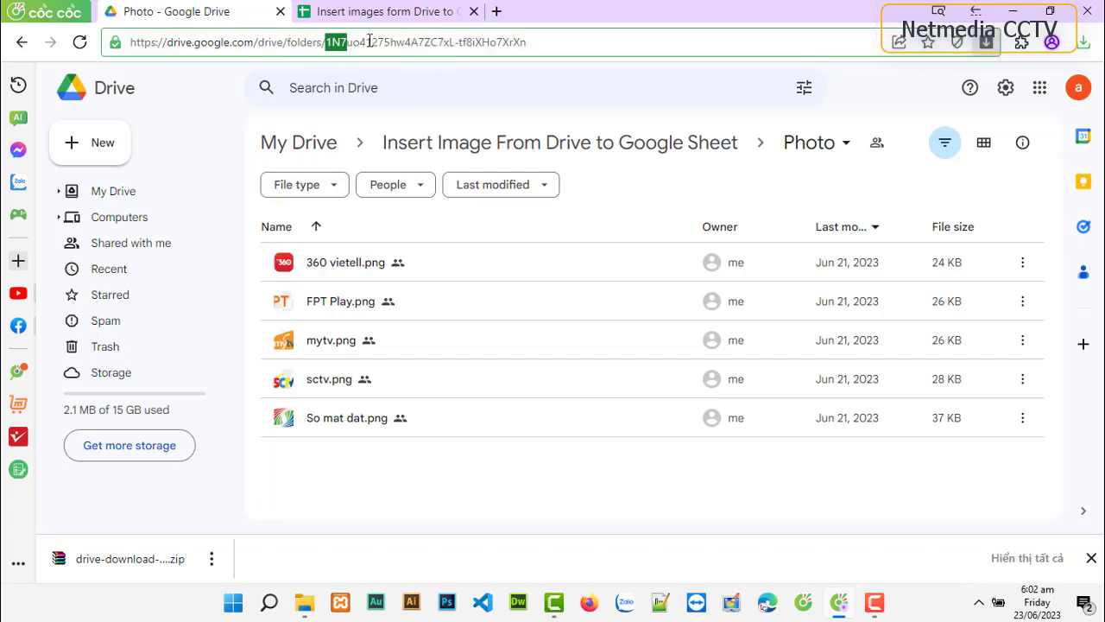
right_click(485, 52)
left_click(544, 154)
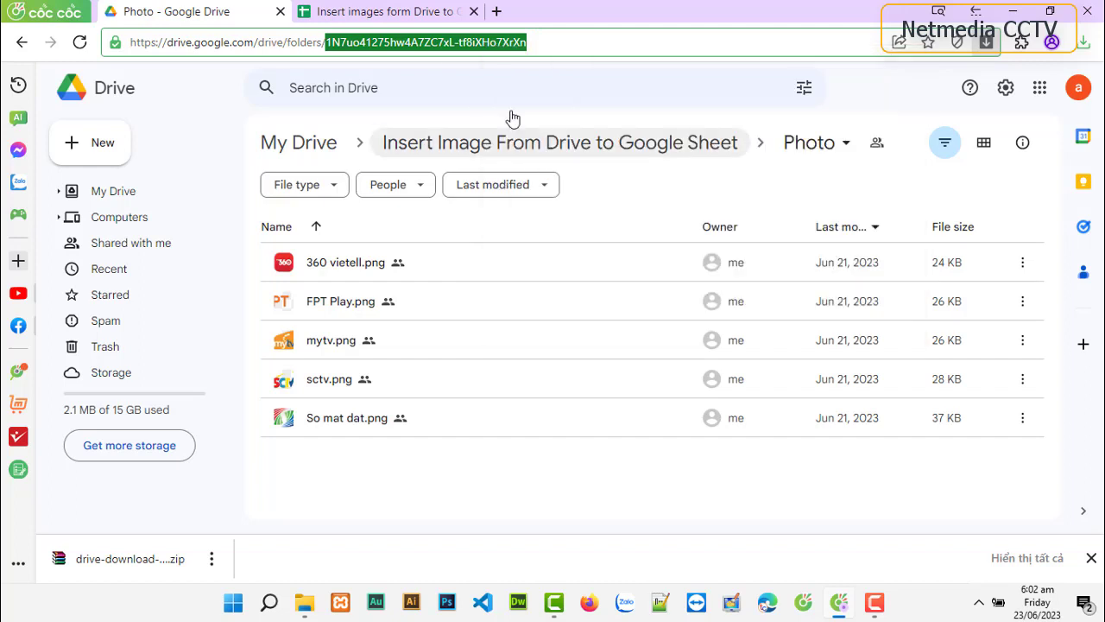
Step: Submit the folder-ID prompt empty and dismiss the 'Bạn chưa nhập ID folder' warning
left_click(426, 16)
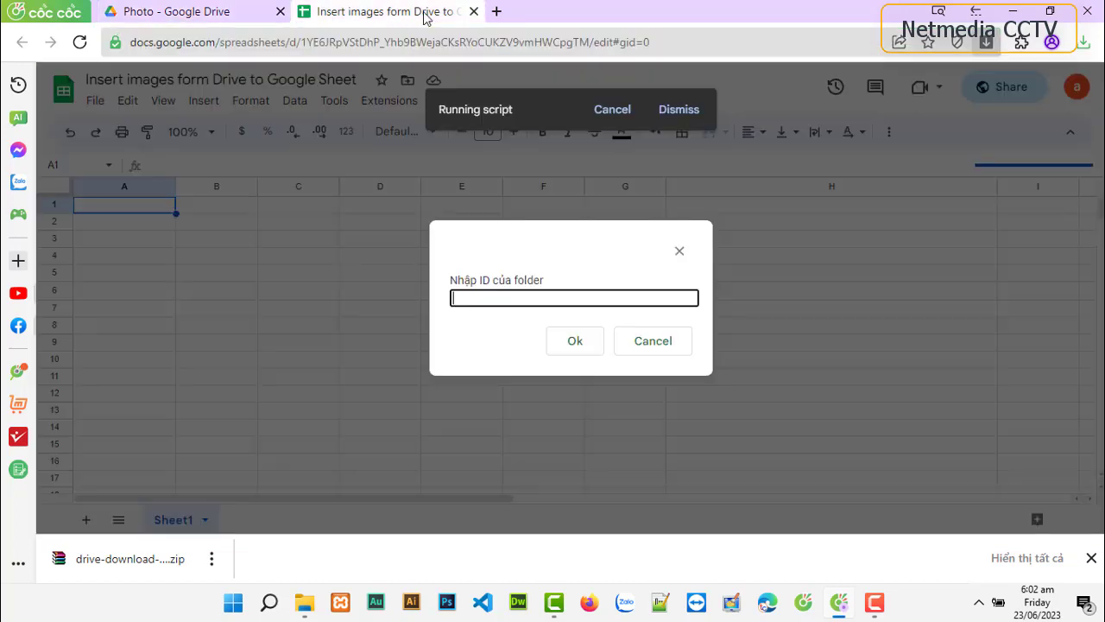
right_click(468, 298)
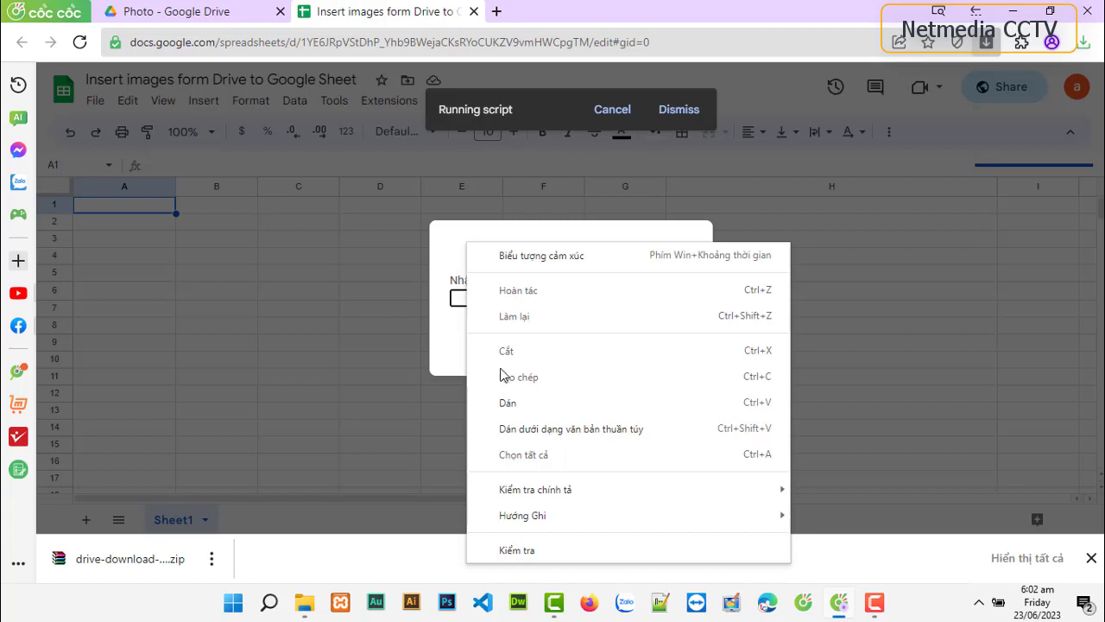
left_click(507, 402)
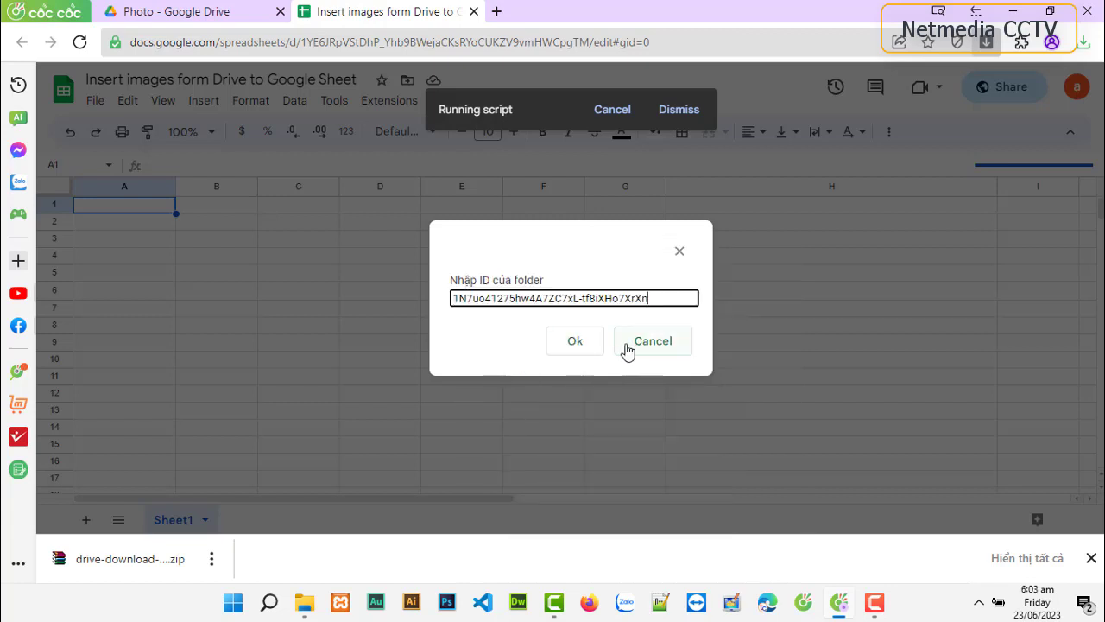
left_click_drag(649, 298, 458, 299)
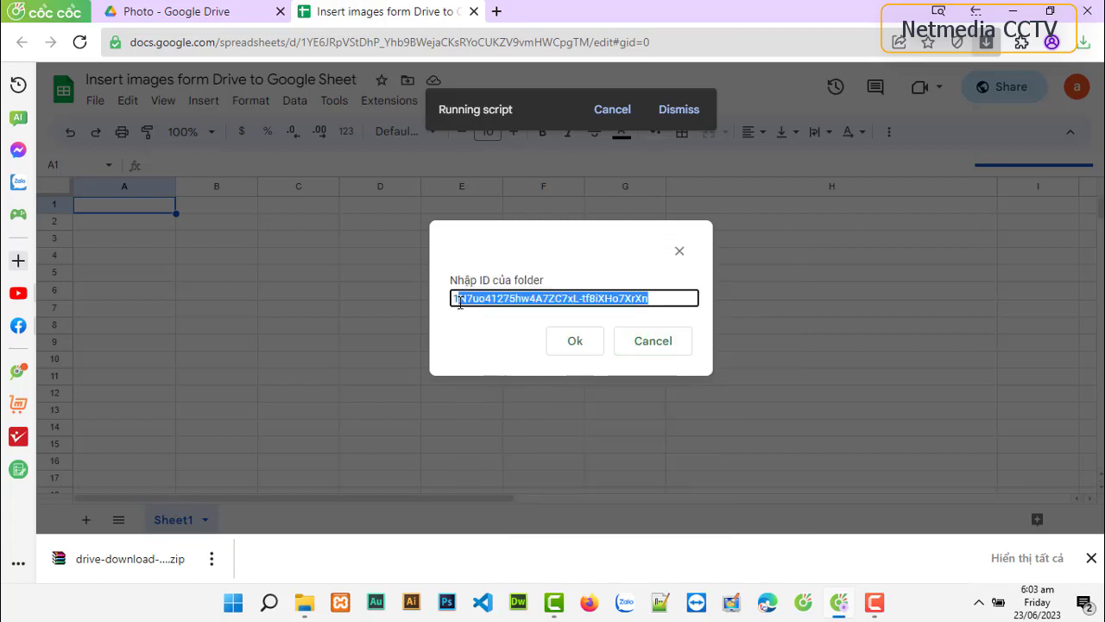
key("BackSpace")
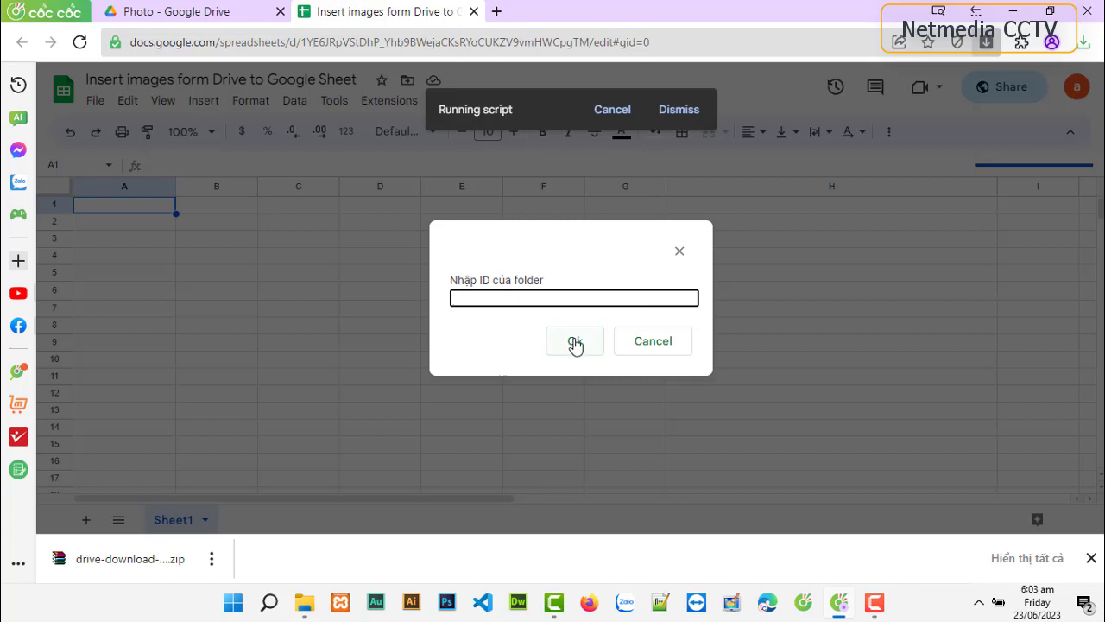
left_click(573, 341)
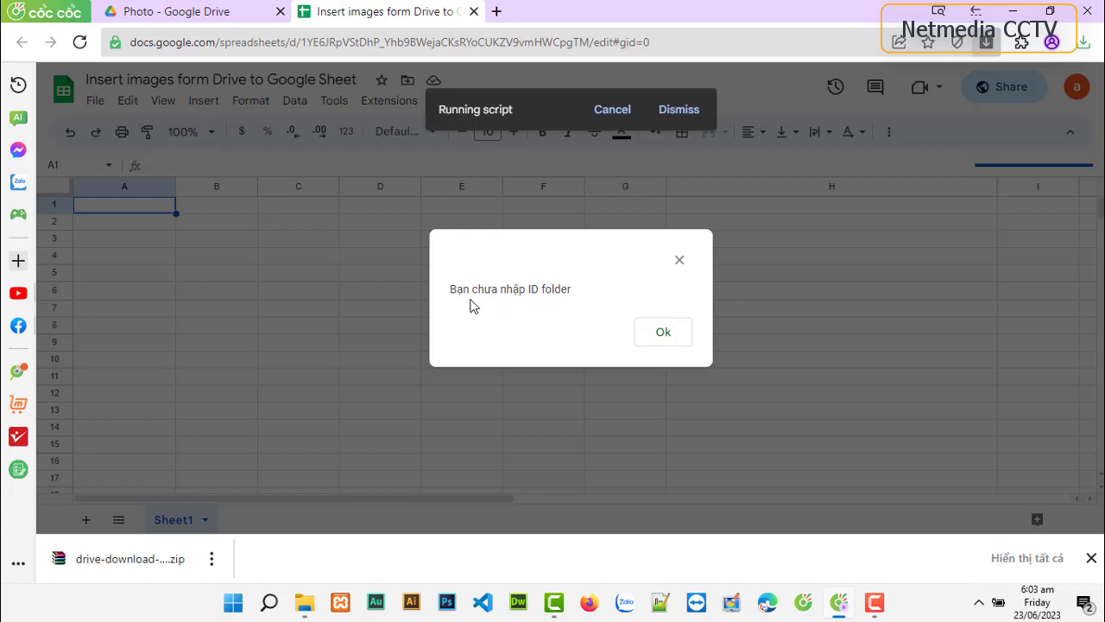
left_click(680, 260)
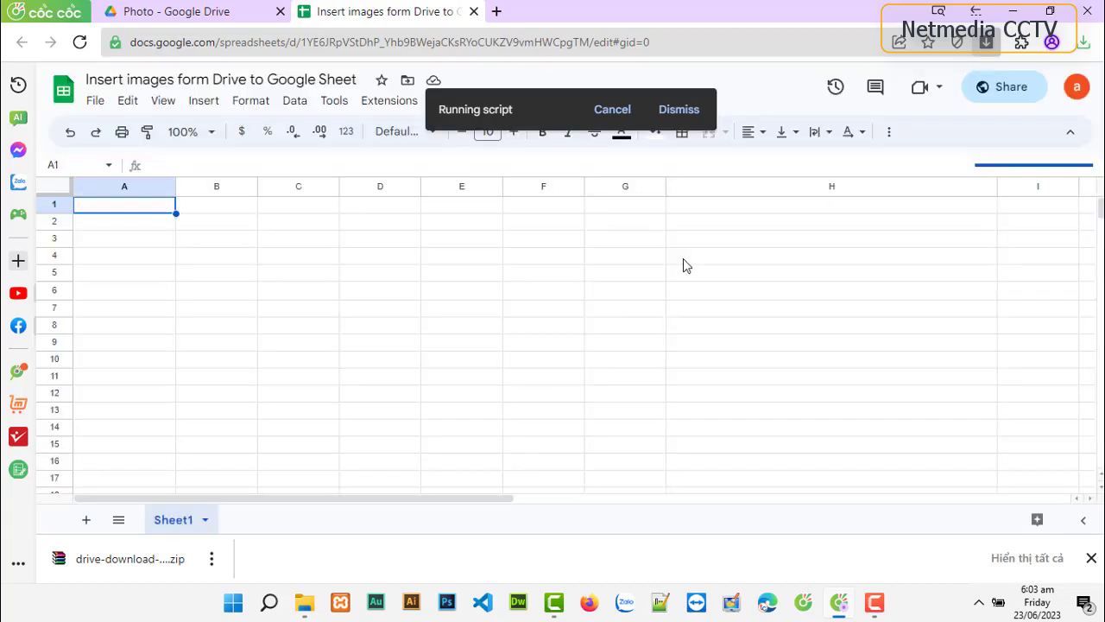
Step: Rerun Xem hình ảnh with the pasted Photo folder ID and compare the listed files with Drive
left_click(510, 104)
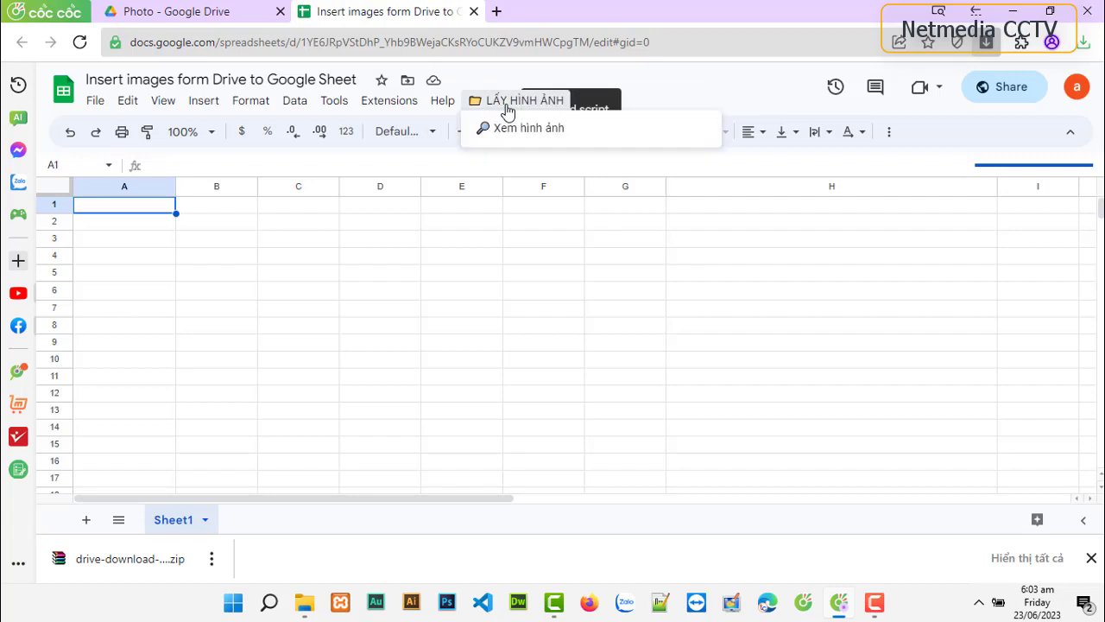
left_click(509, 129)
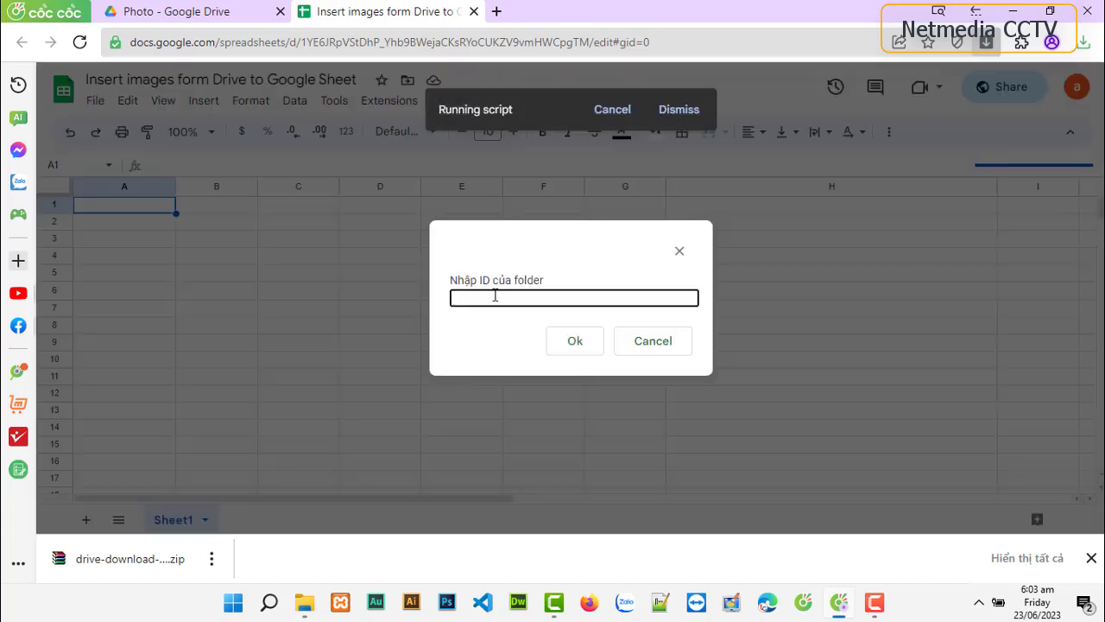
left_click(566, 345)
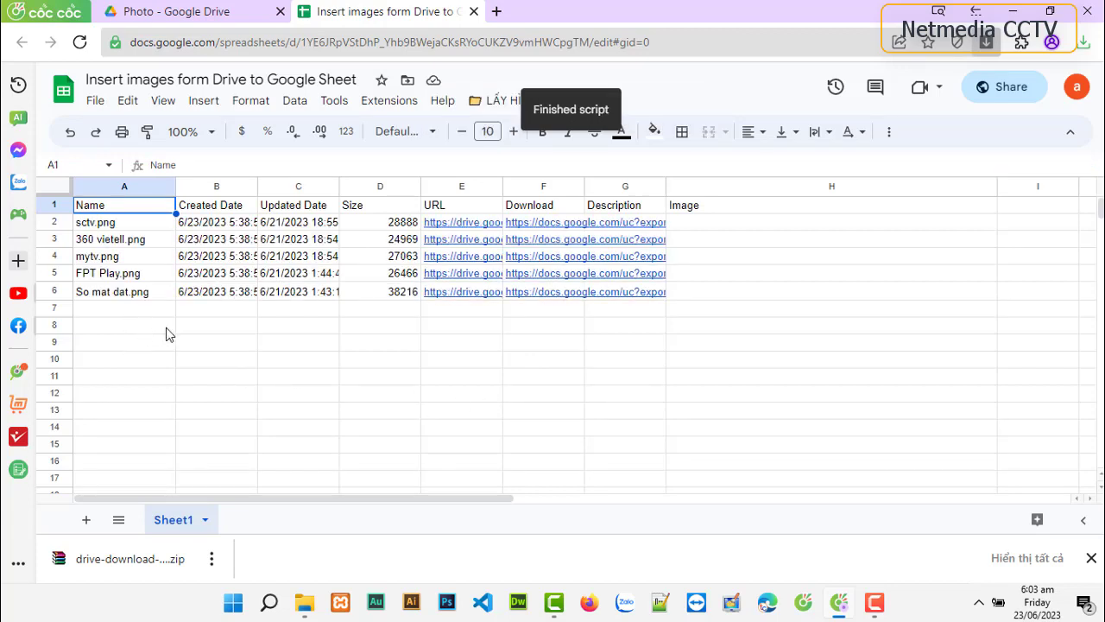
left_click(224, 12)
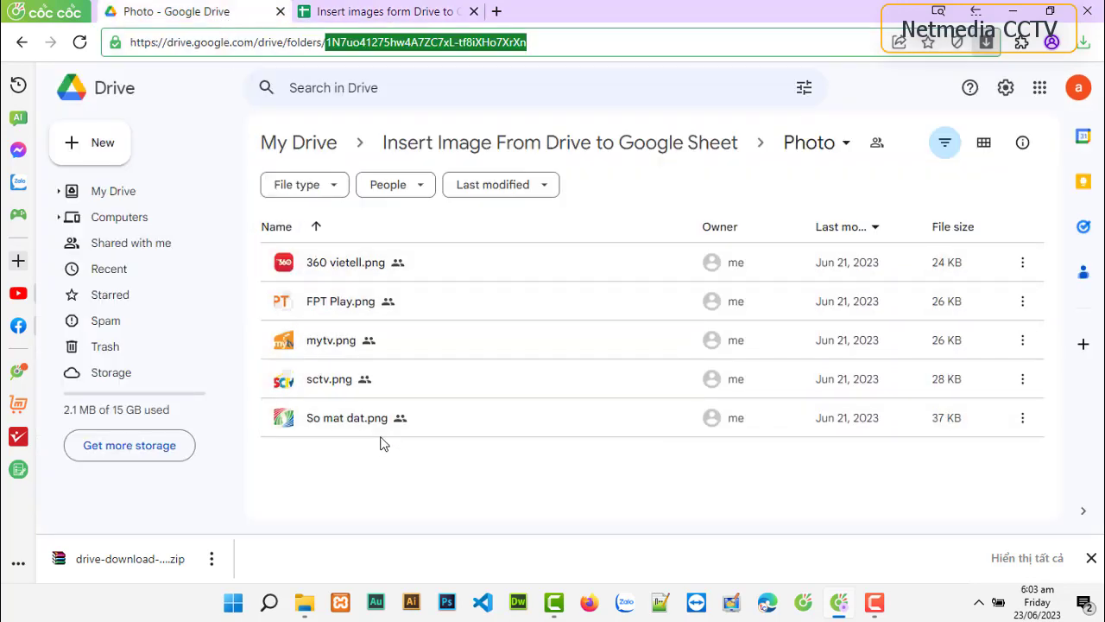
left_click(388, 10)
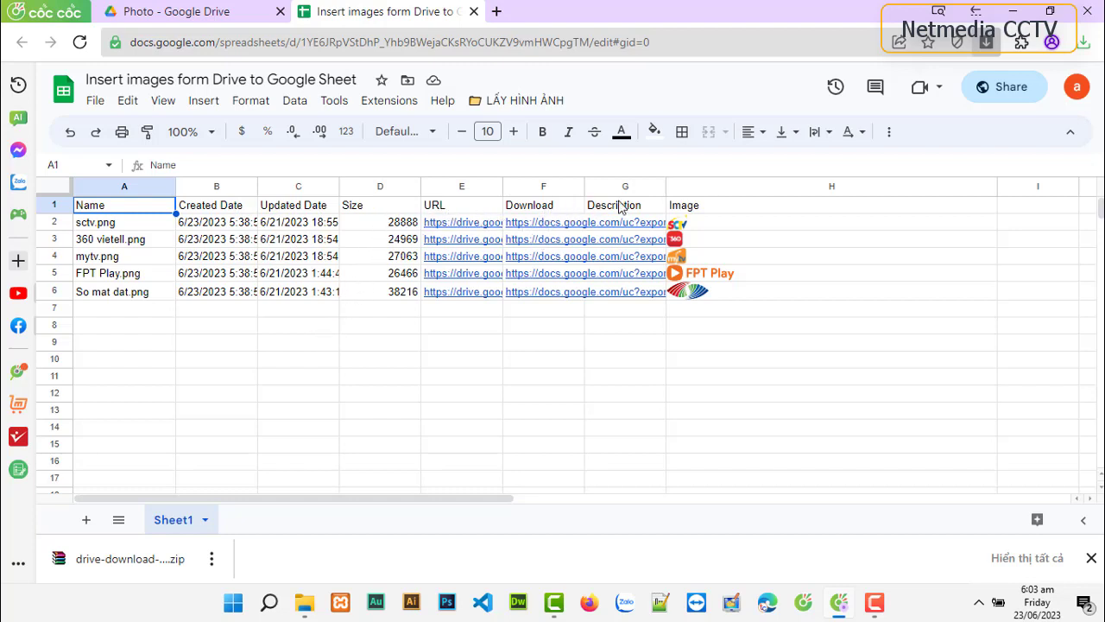
Step: Widen the Description and Download columns, enlarge row 6 to view its logo, then restore it
left_click_drag(665, 187, 771, 186)
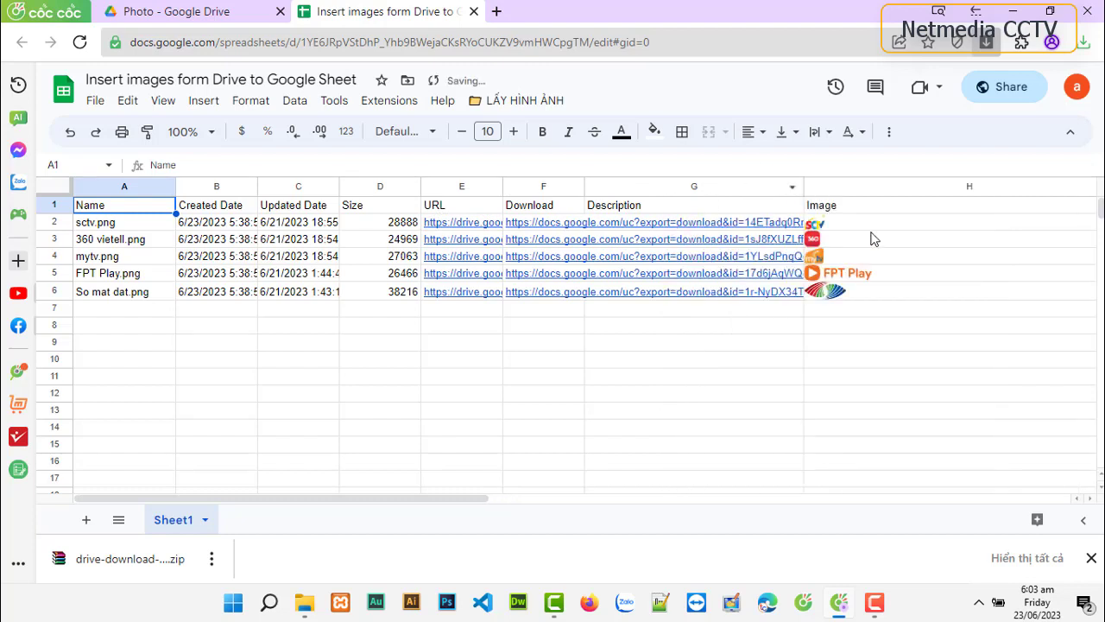
double_click(587, 186)
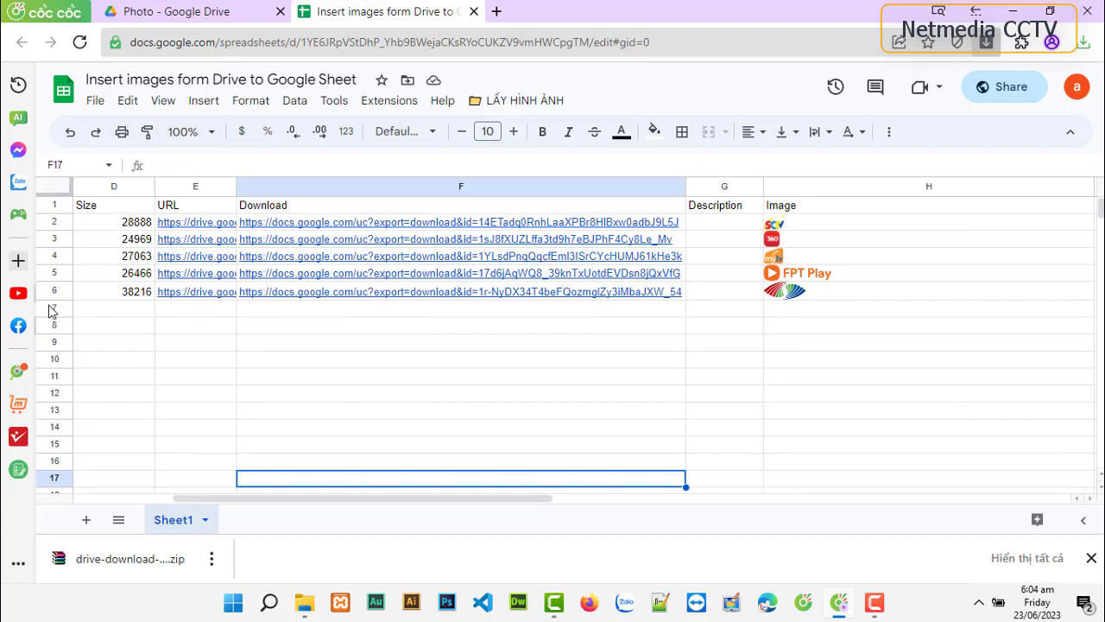
mouse_move(52, 299)
left_mouse_down()
mouse_move(52, 344)
mouse_move(51, 302)
left_mouse_up()
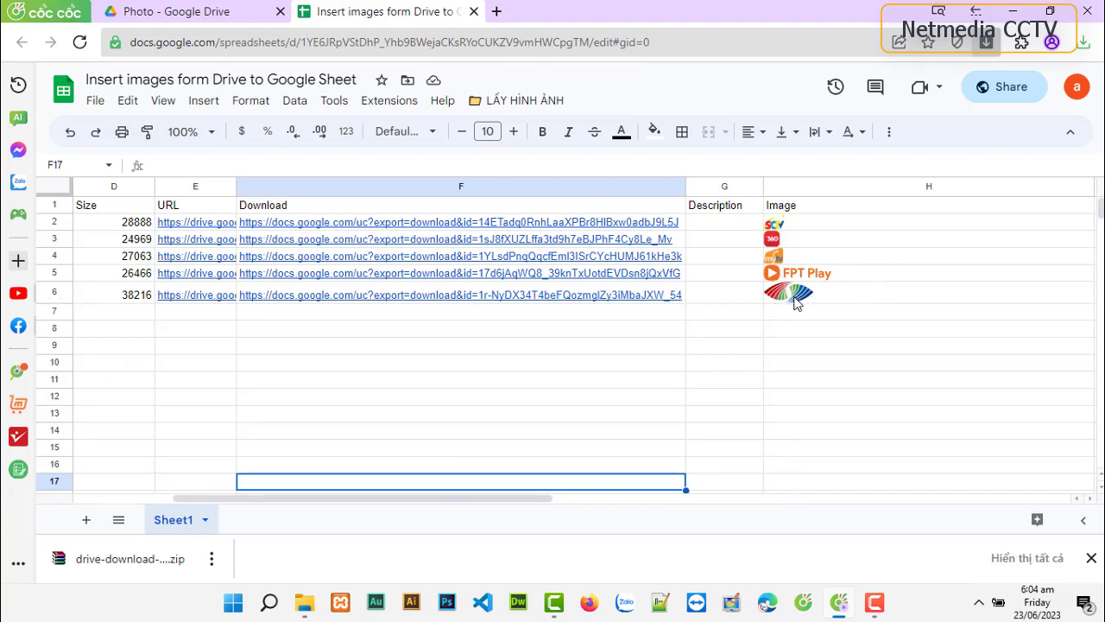
left_click_drag(54, 303, 54, 335)
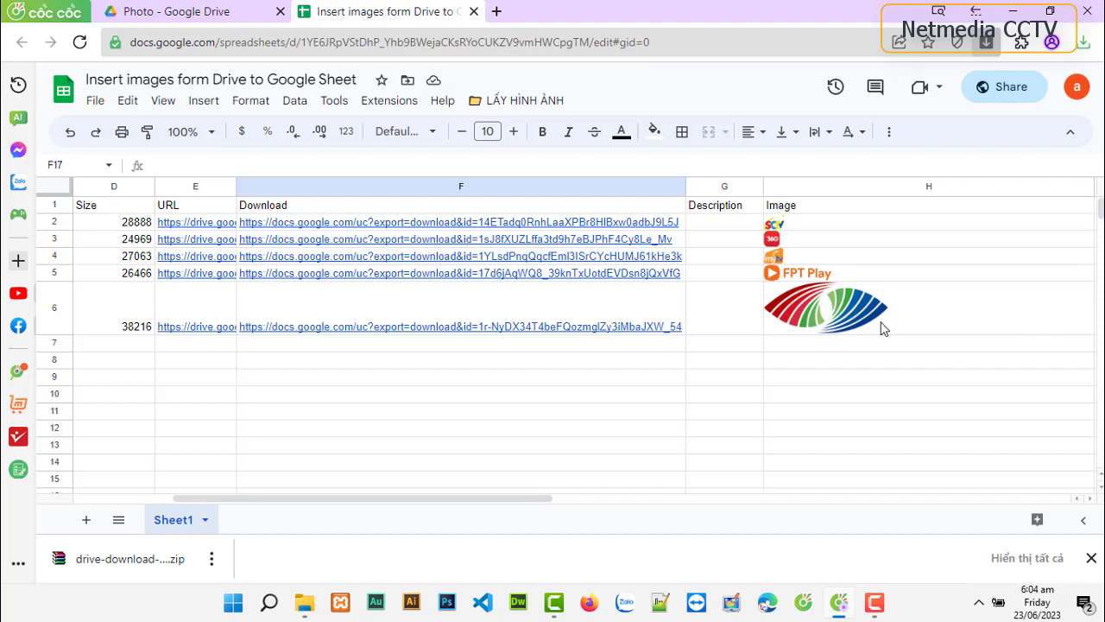
left_click_drag(53, 335, 56, 298)
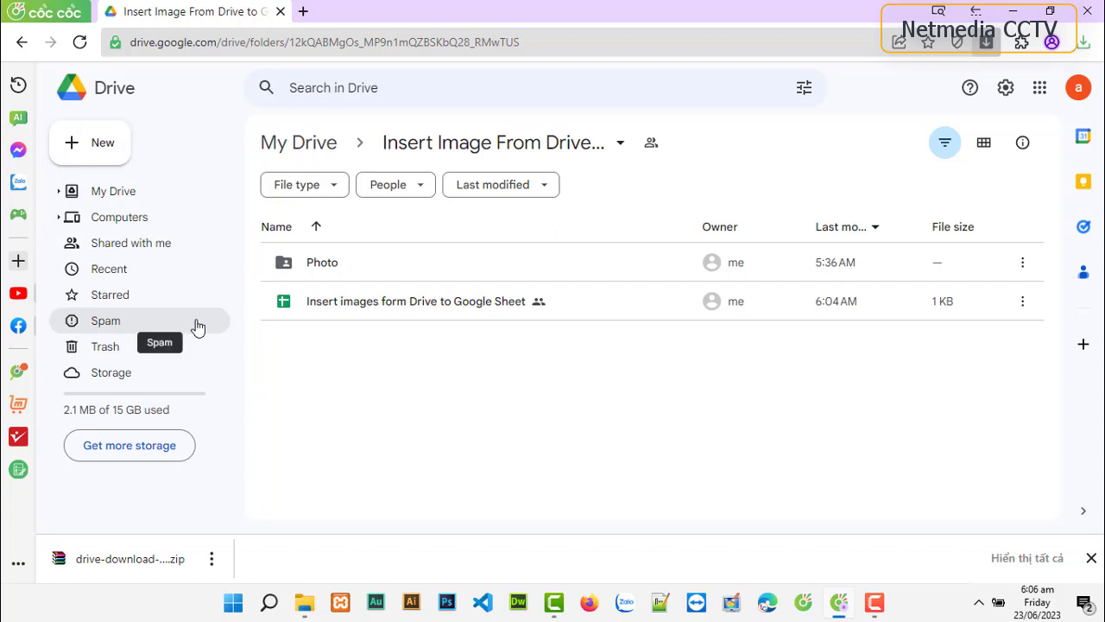
Step: Create a blank spreadsheet titled 'Vi du insert image from drive to google sheet' and open Apps Script
left_click(99, 150)
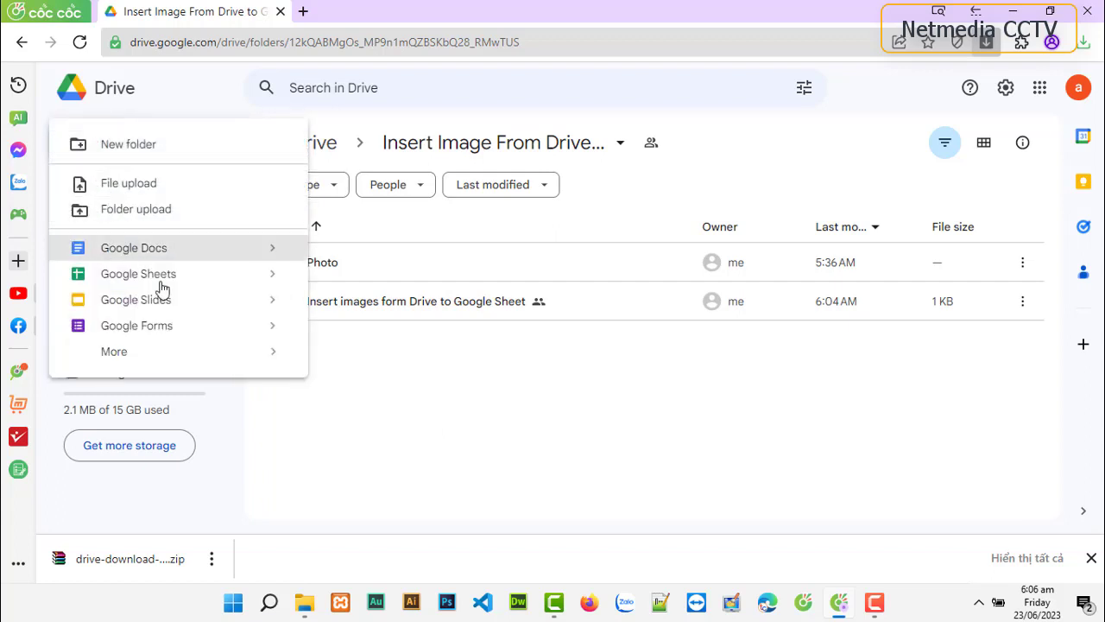
mouse_move(271, 278)
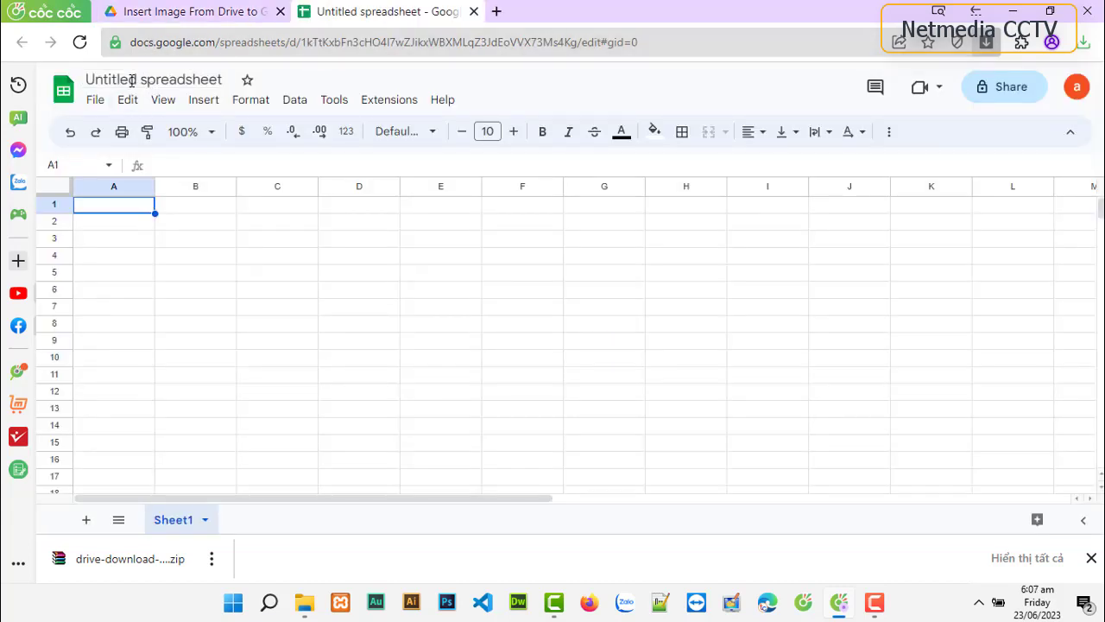
left_click(131, 79)
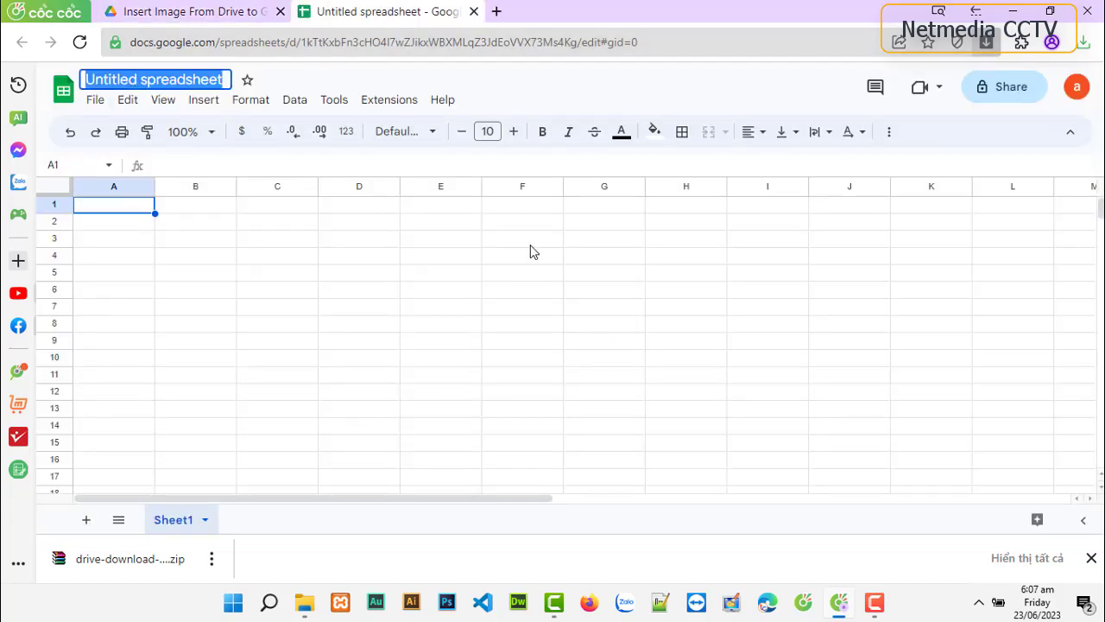
type("Vi du ins")
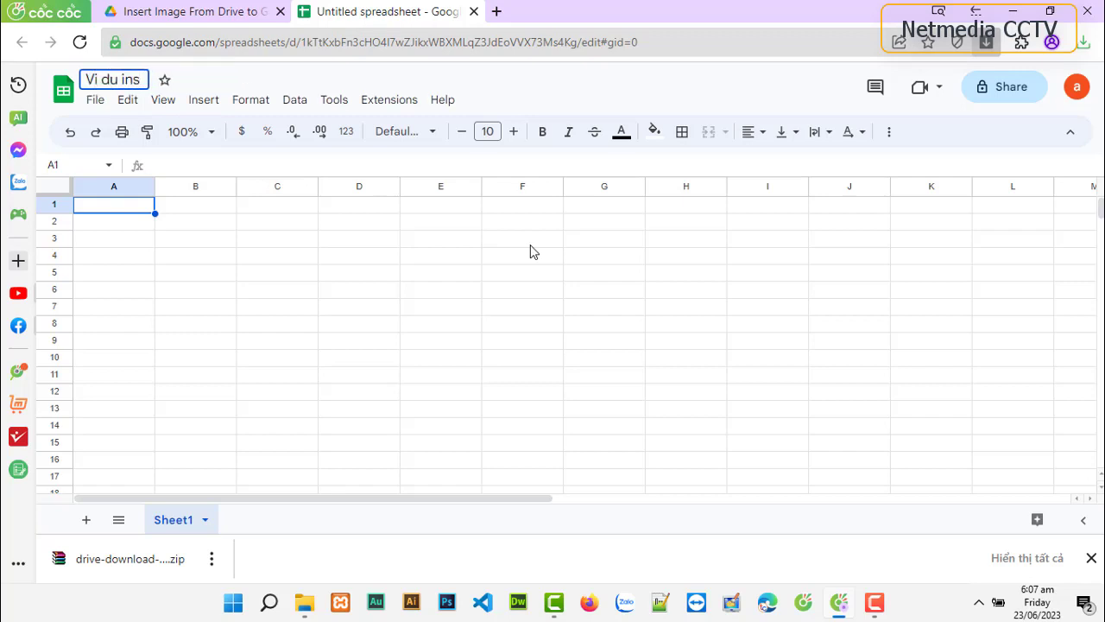
type("ert image from drive to google sh")
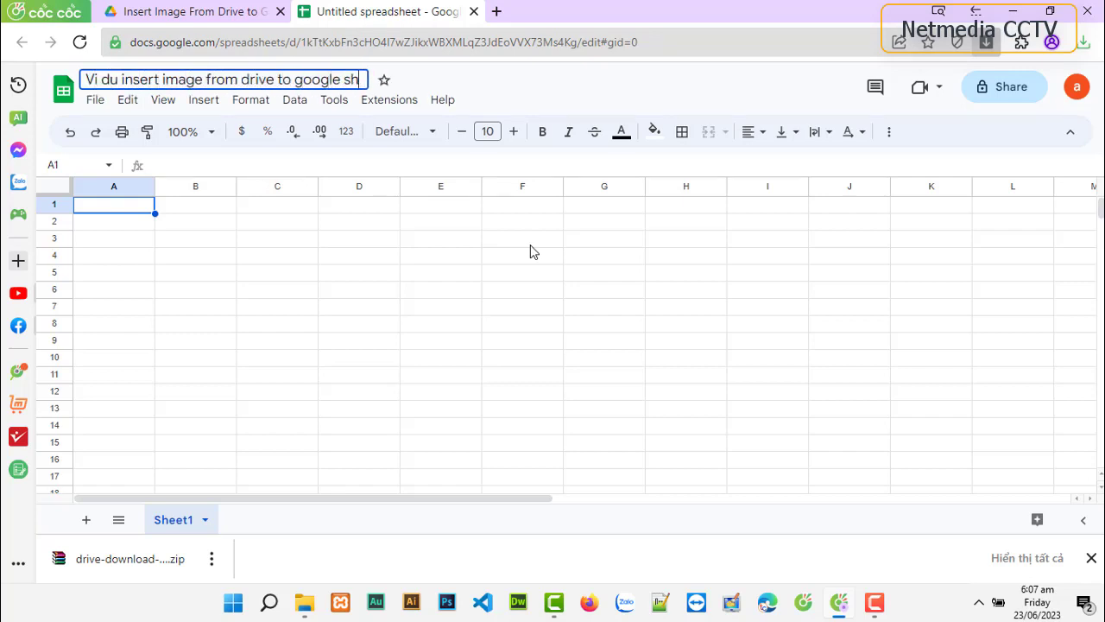
type("eet")
key("Return")
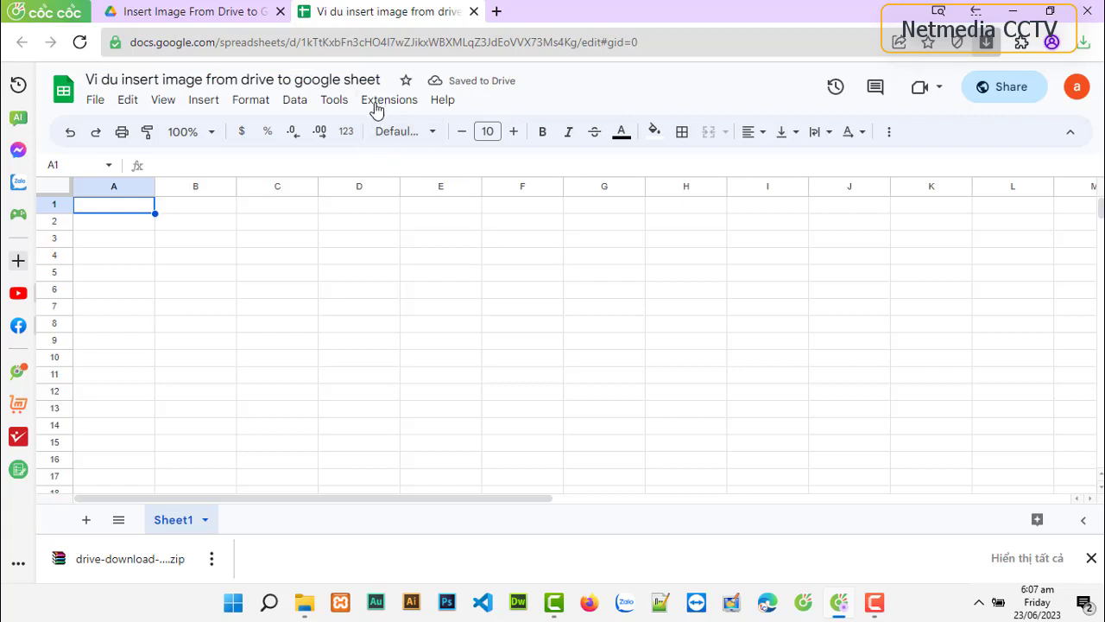
left_click(374, 105)
left_click(455, 182)
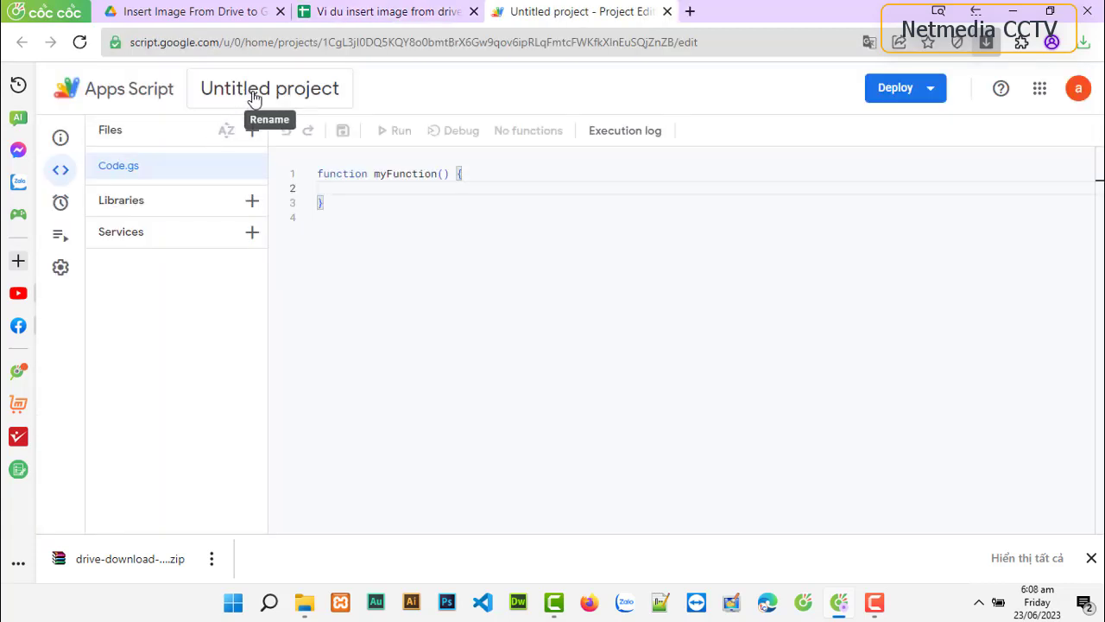
Step: Rename the script project to 'Insert image to sheet'
left_click(244, 94)
type("Insert image to sheet")
left_click(663, 362)
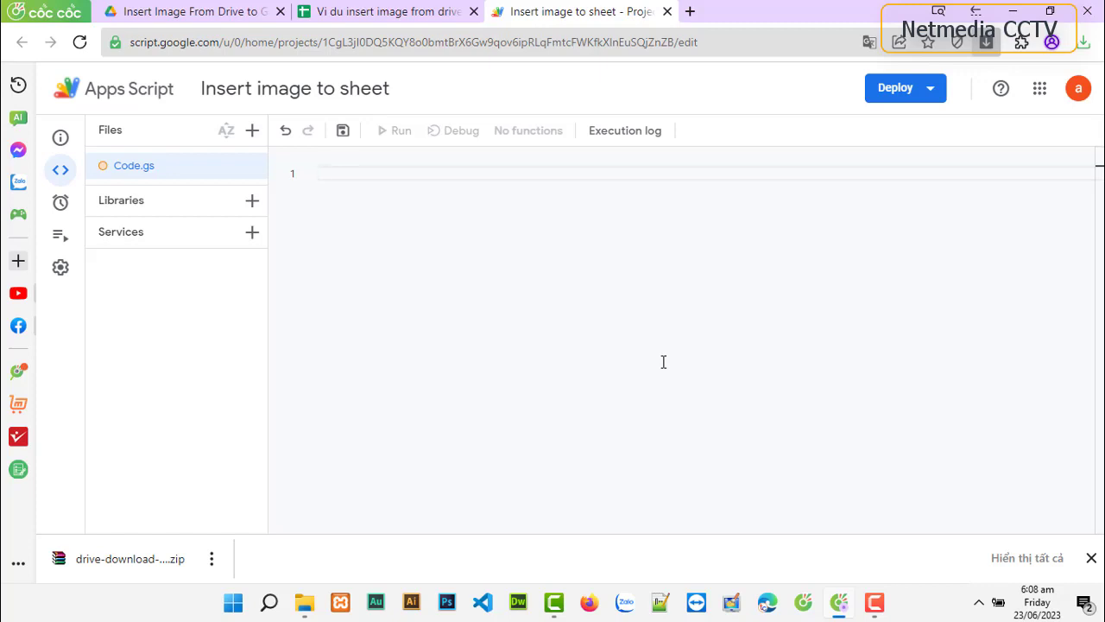
Step: Declare ws = SpreadsheetApp.getActiveSpreadsheet() and ss = ws.getActiveSheet() in Code.gs
type("var ws=")
type("SpreadsheetApp.geta")
key("Down")
key("Return")
type(";")
key("Return")
type("var ")
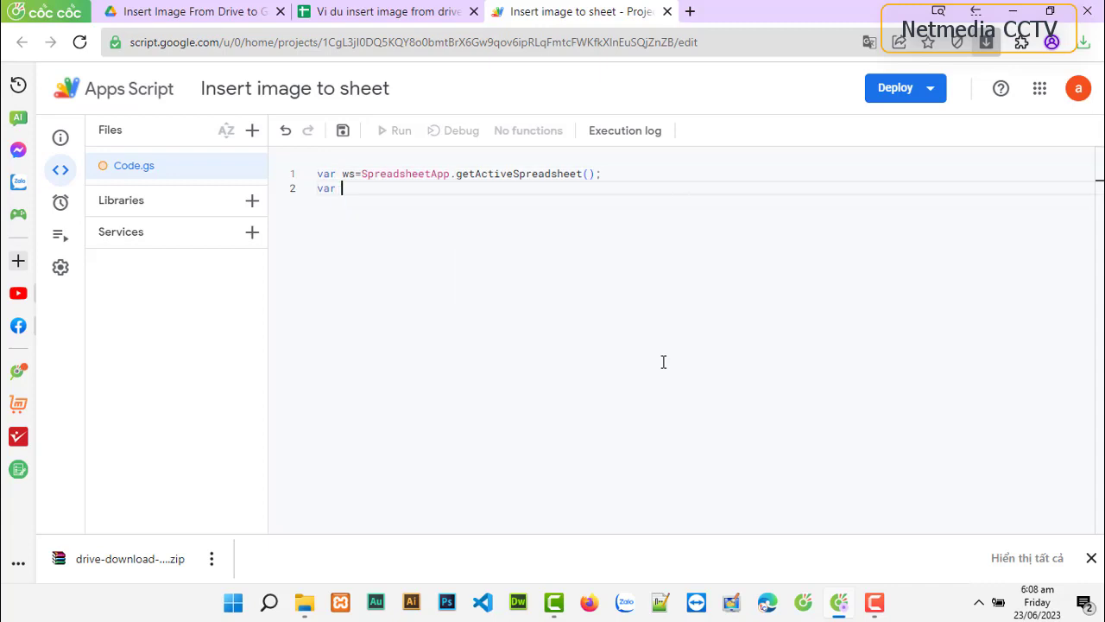
type("ss = ws.geta")
key("Down")
key("Down")
key("Down")
key("Return")
type("(")
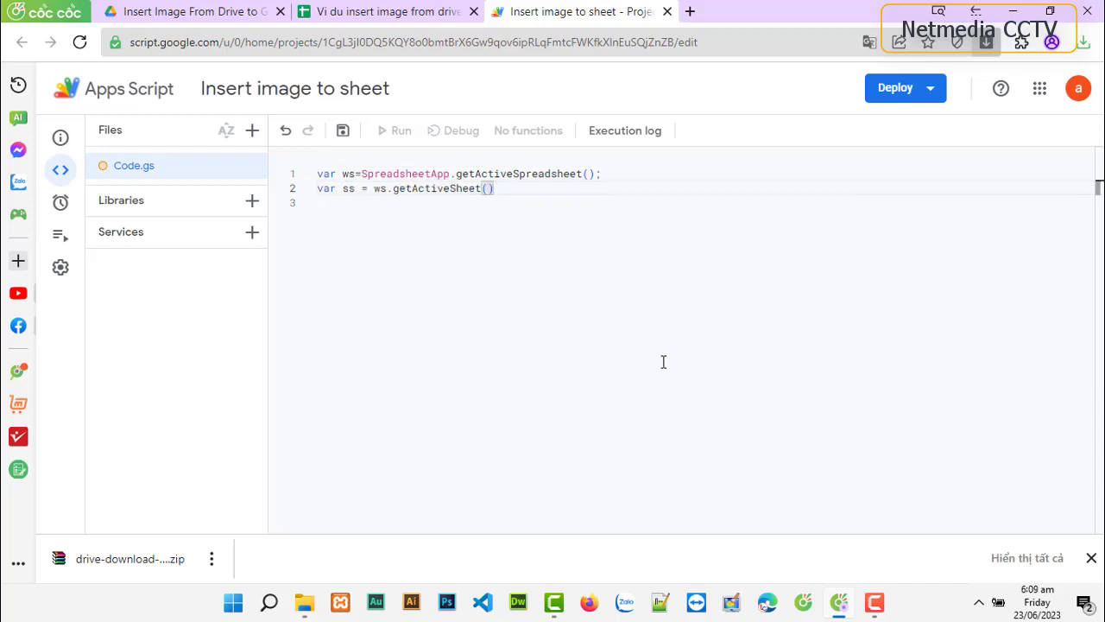
type(");")
key("Return")
key("Return")
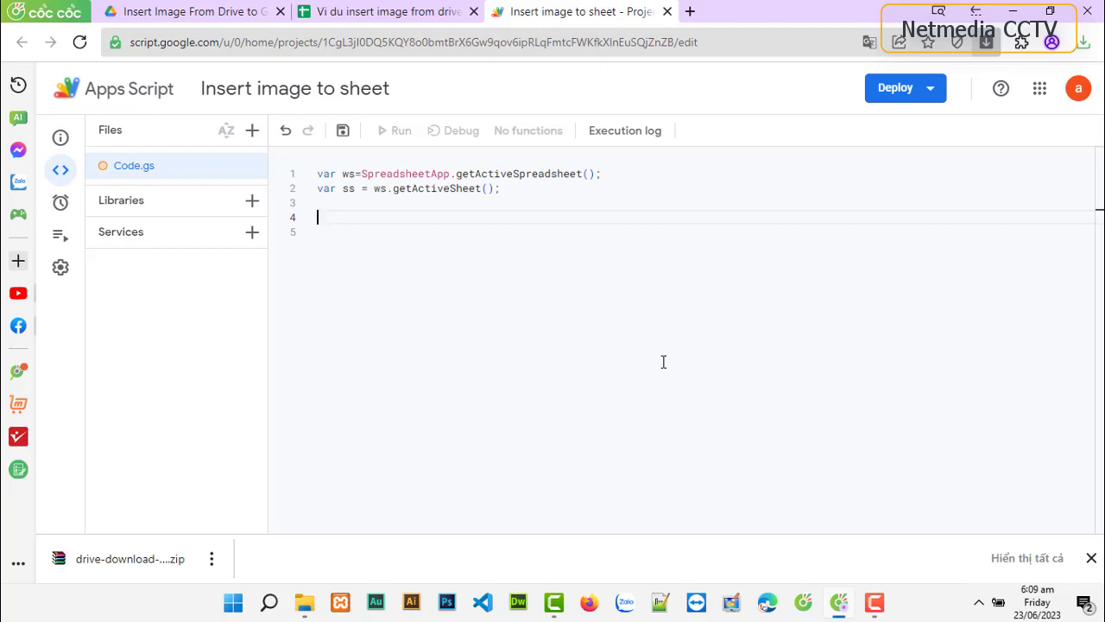
Step: Start previewAllImages with a Browser.inputBox asking 'Nhập ID của folder' using OK_CANCEL buttons
type("function pre")
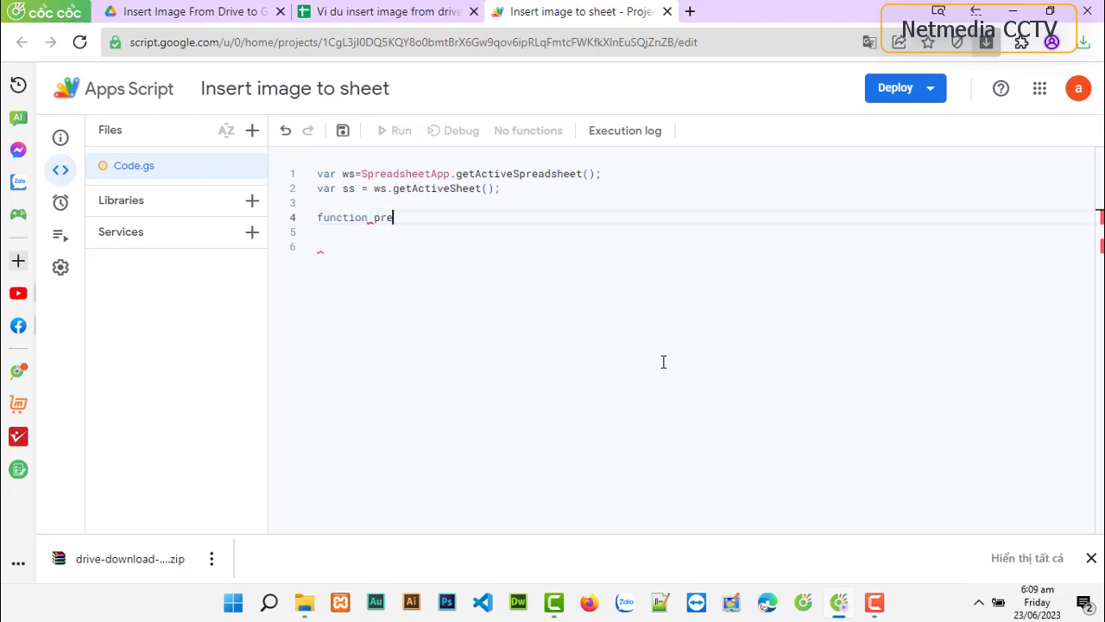
type("viewAllImages(){")
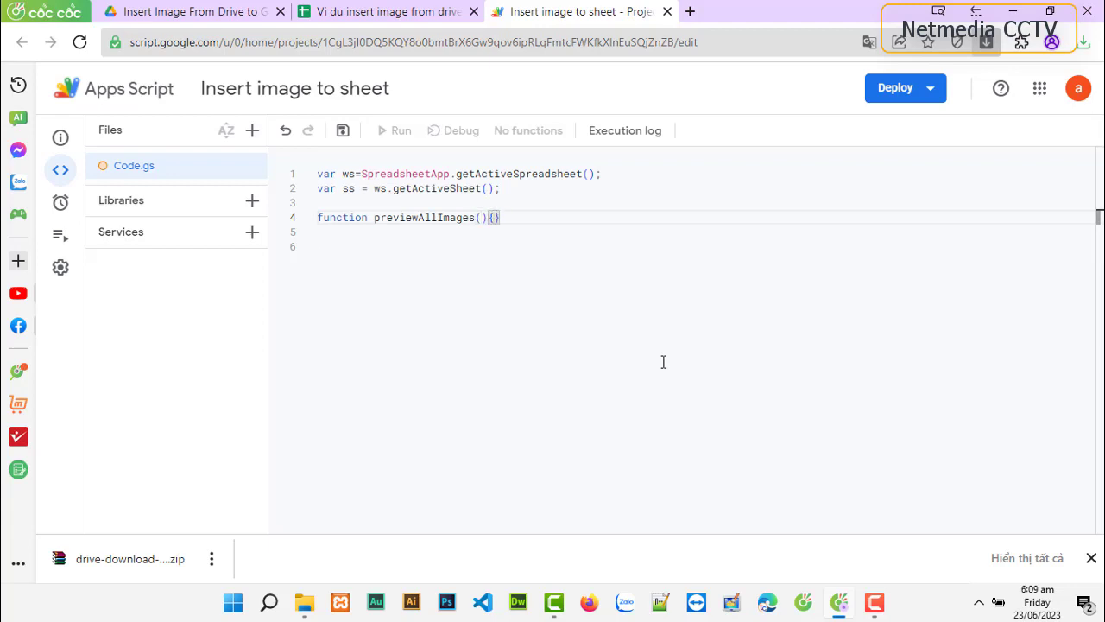
key("Return")
type("var folderId =")
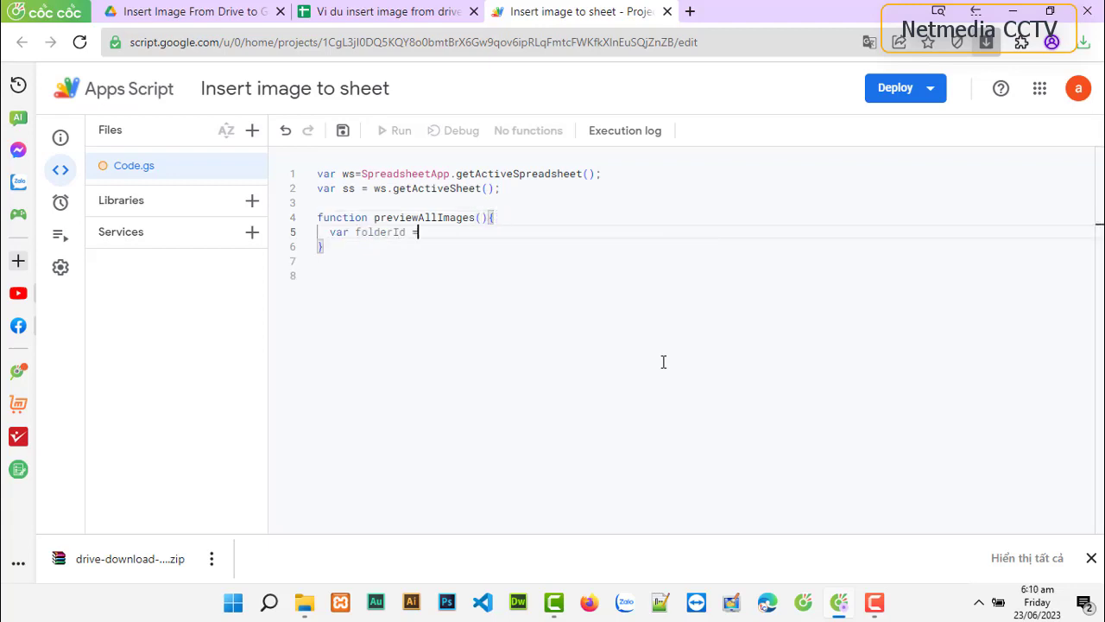
type(" B")
key("Return")
type(".inp")
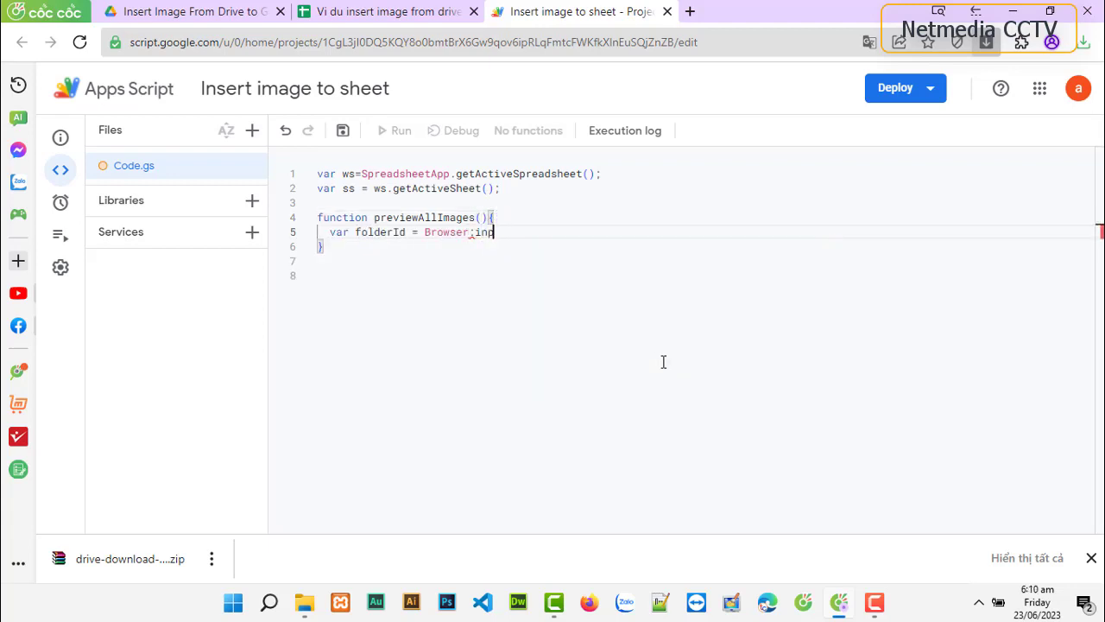
type("utBox('Nhập")
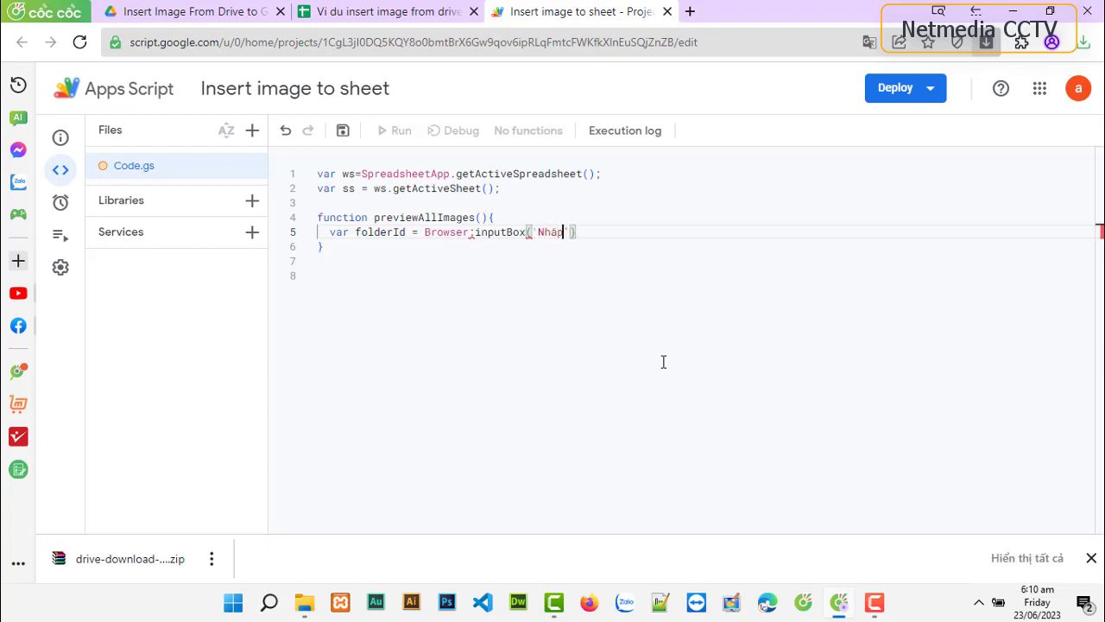
type(" ID của folder'")
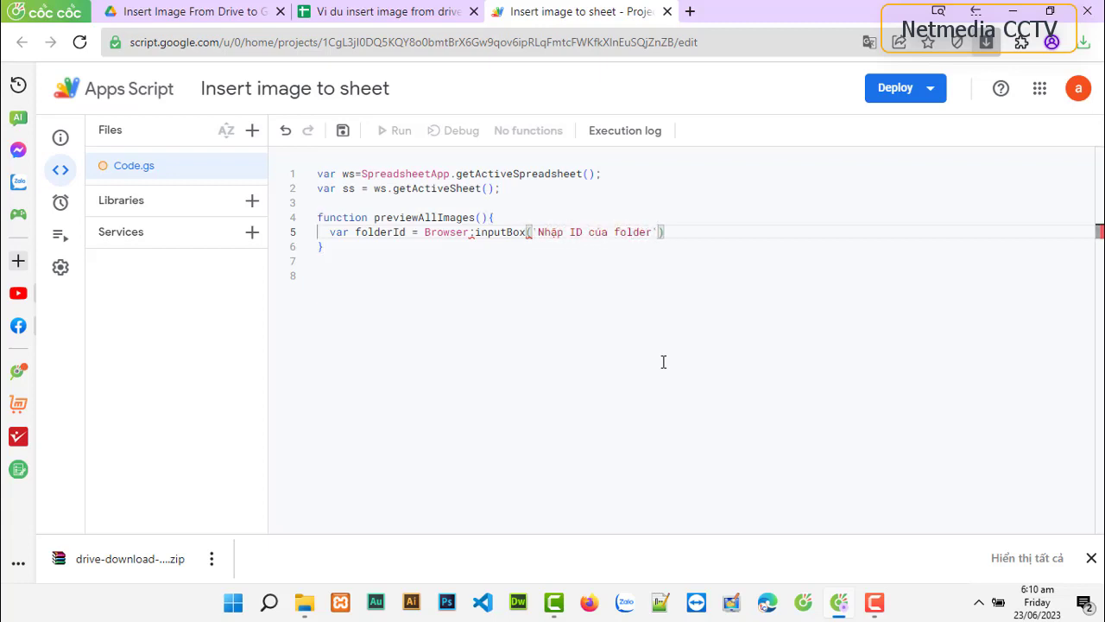
type(",Br")
key("Return")
type(".Buttons.")
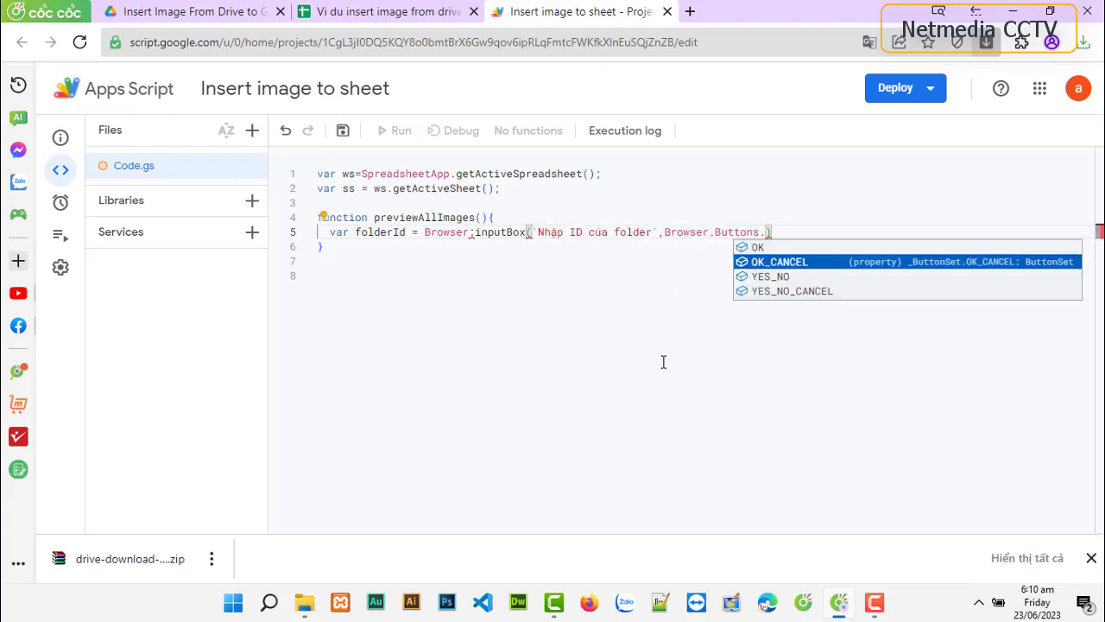
key("Return")
type(";")
Step: Add an empty-folderId check showing 'Bạn chưa nhập ID folder' and returning, then call getFolderTree(folderId)
key("Return")
type("if(fo")
key("Return")
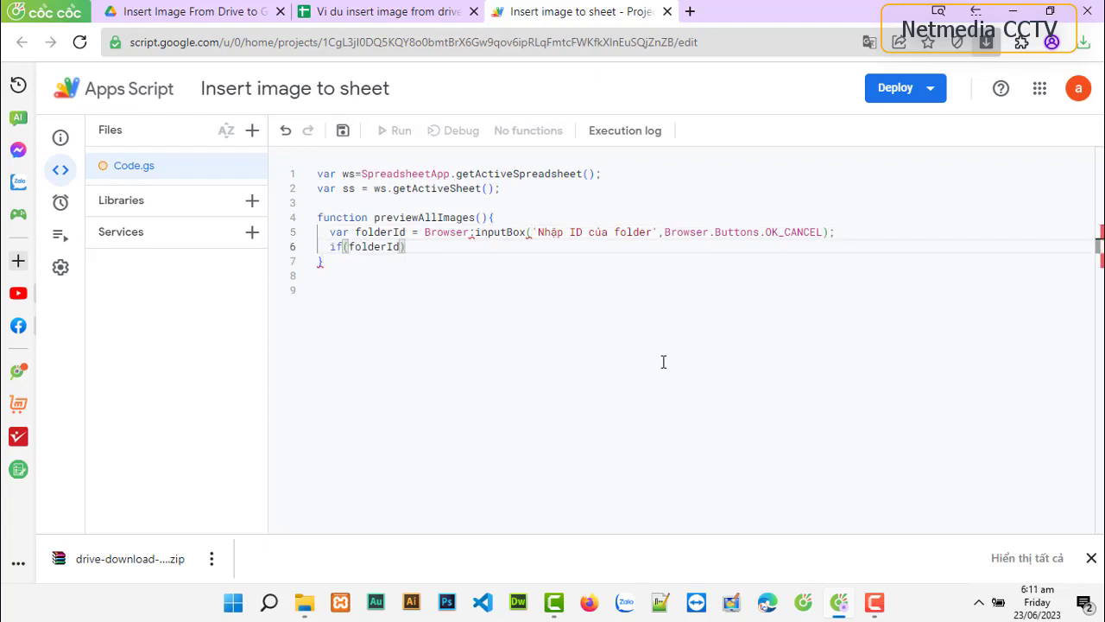
type("===\"\"){")
key("Return")
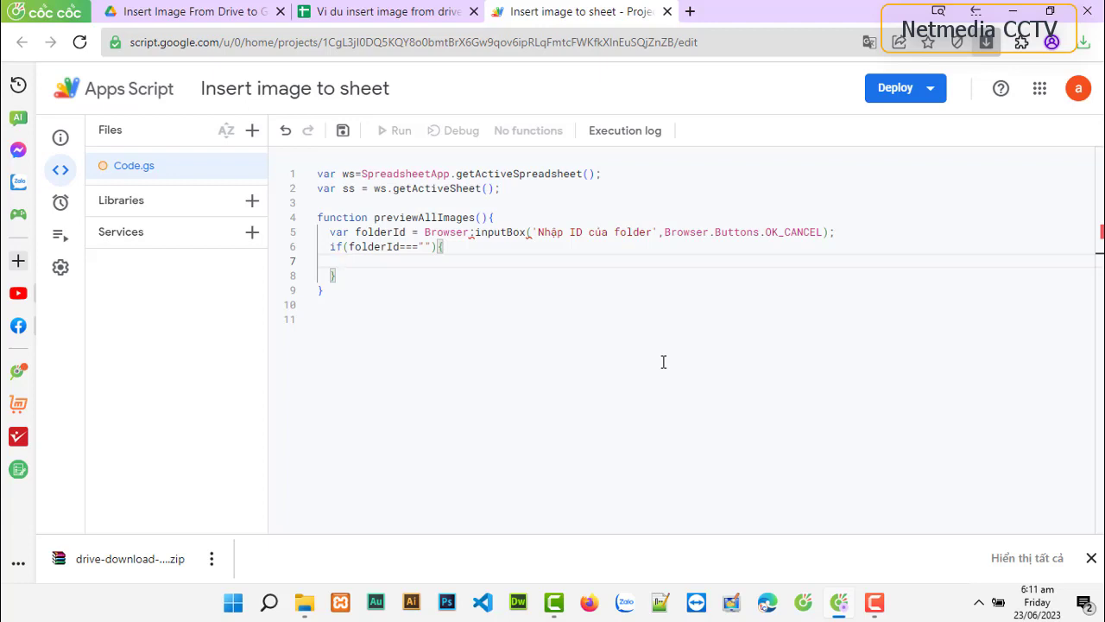
type("Browser.msgBox")
type("('Bạn chưa nhập ID fold")
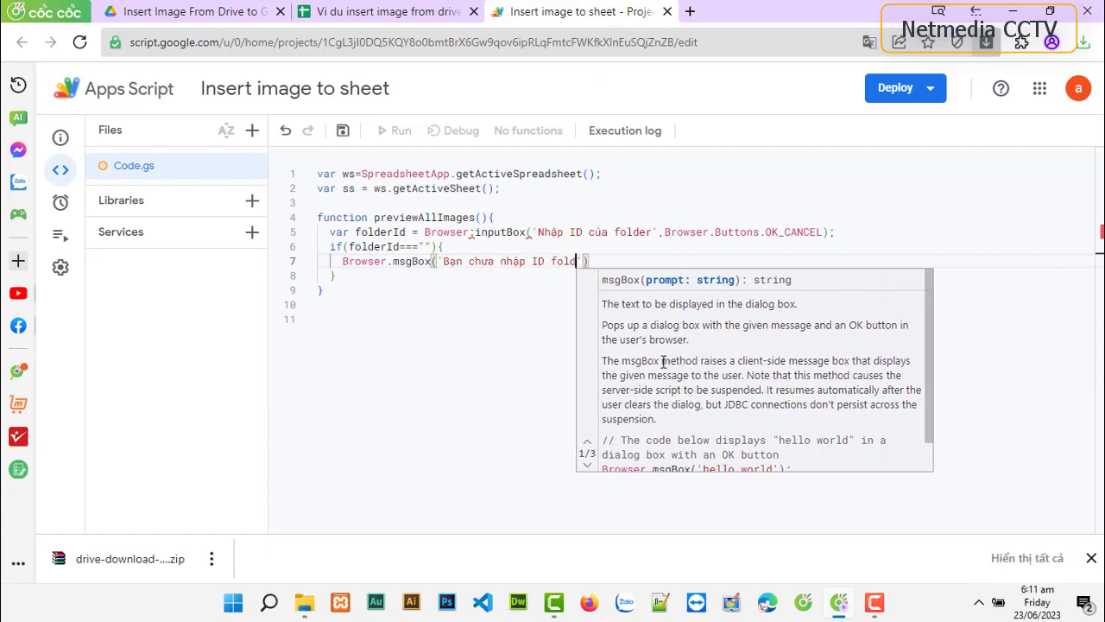
type("er');")
key("Return")
type("return;")
key("Down")
key("Down")
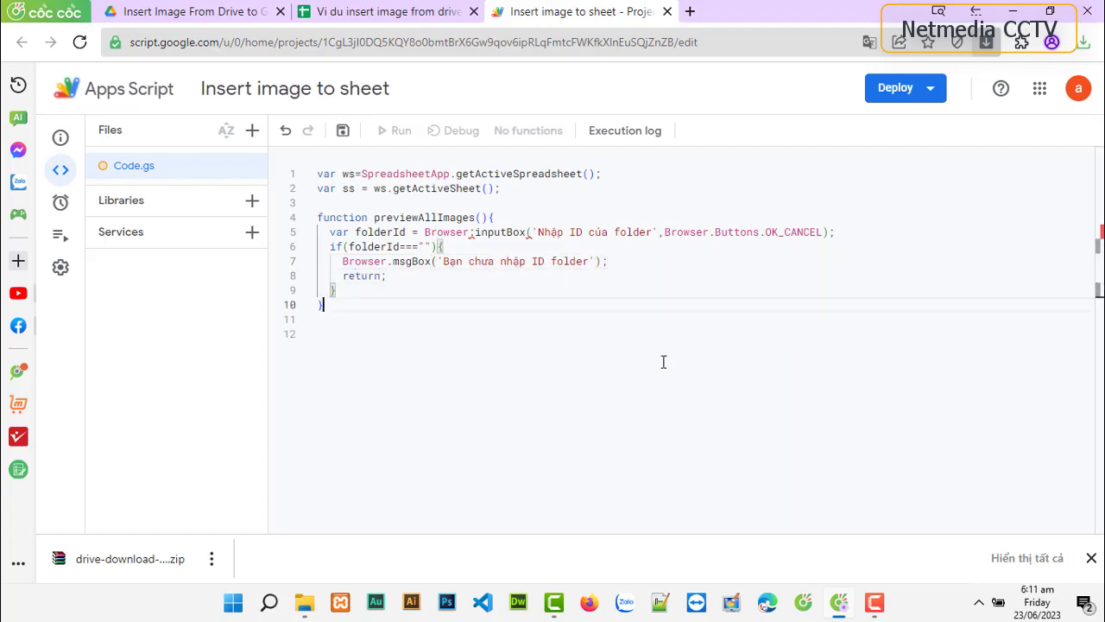
key("Return")
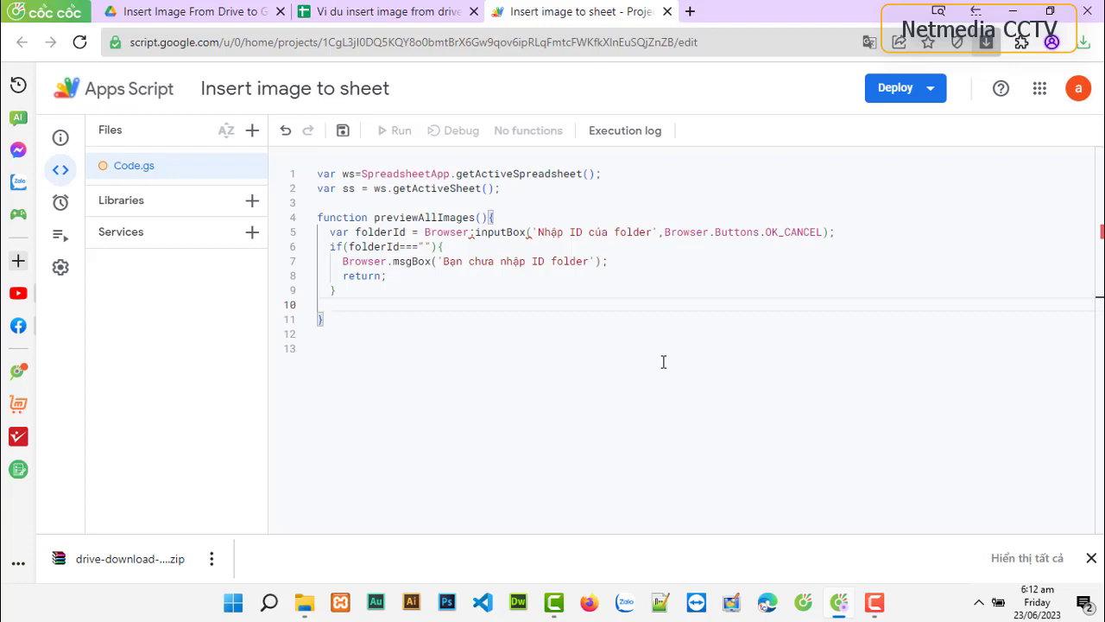
type("get")
type("FolderTree(")
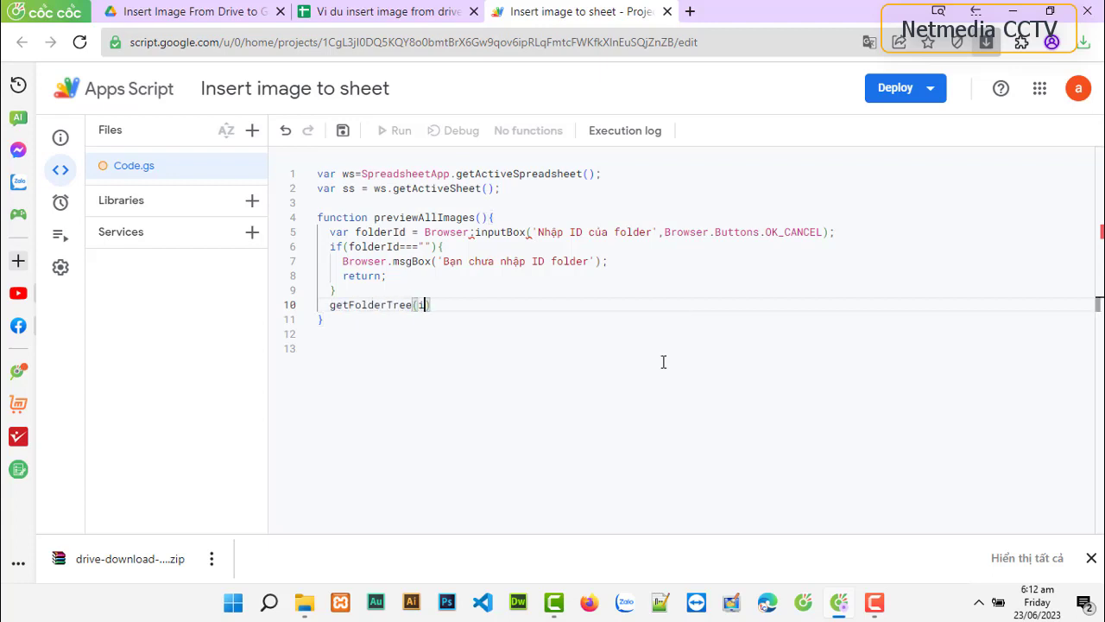
type("folderId);")
left_click(390, 323)
type(";")
key("Return")
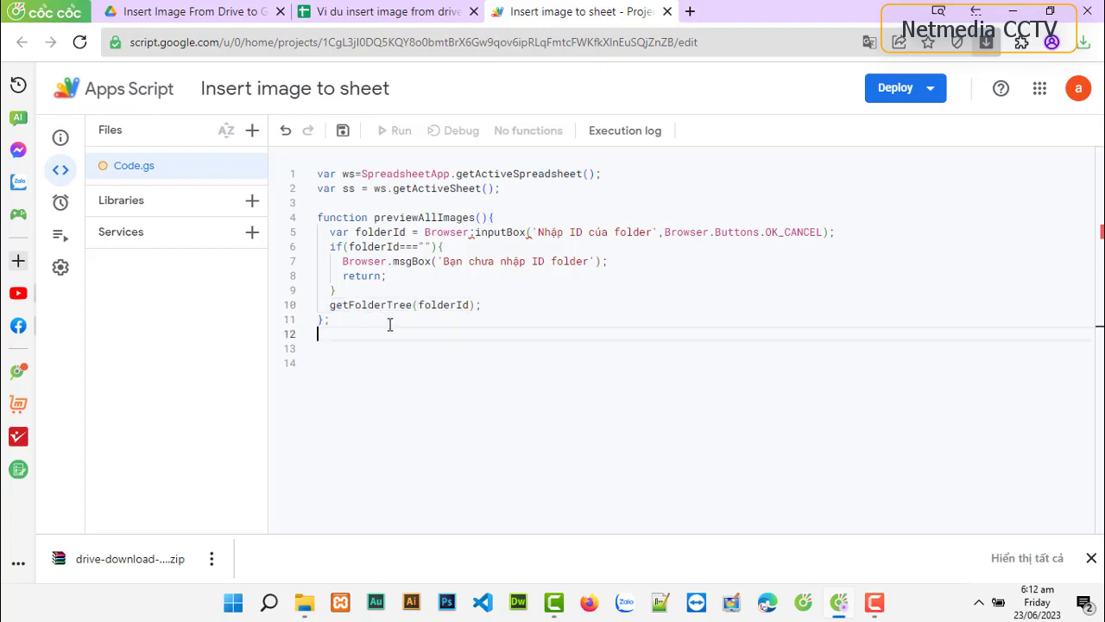
key("Return")
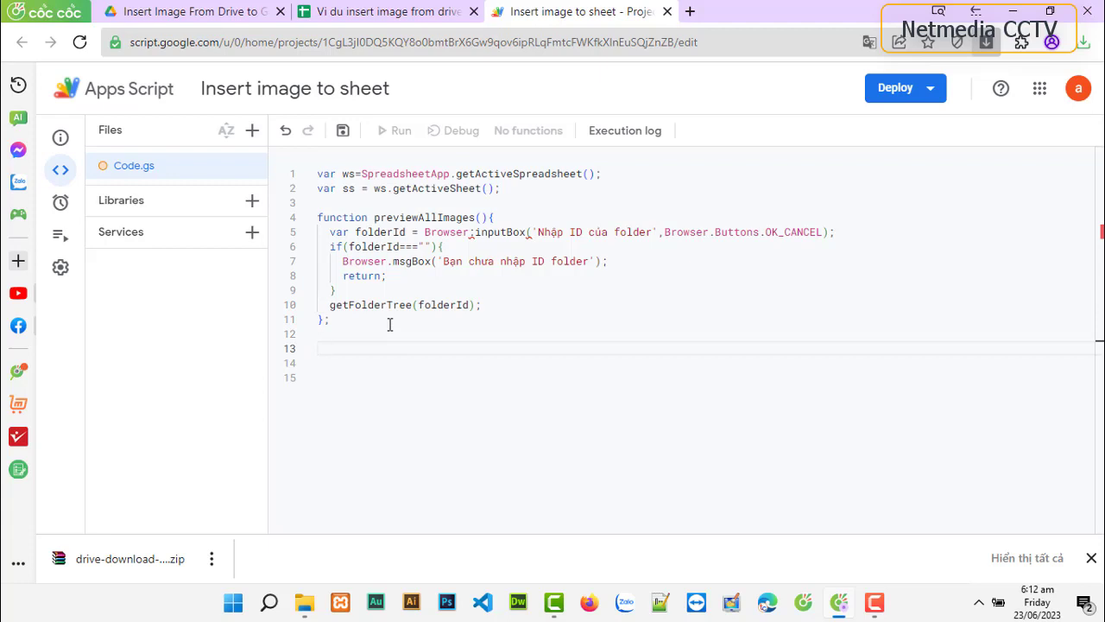
Step: Define an empty getFolderTree function taking folderId as its parameter
type("function ")
type("getFolderTree(){")
key("Return")
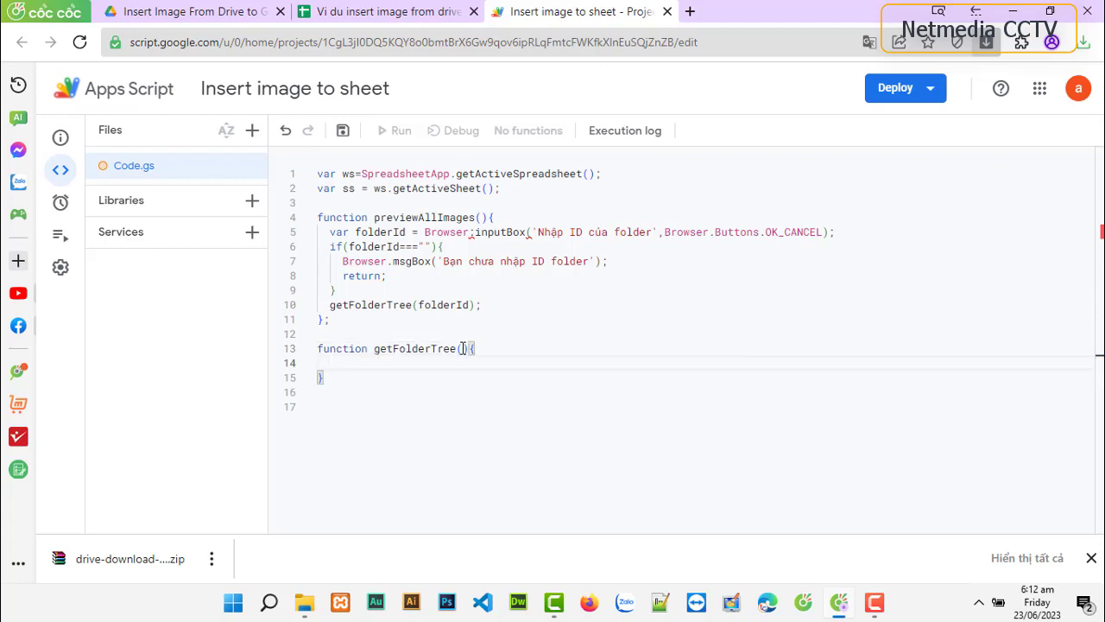
left_click(462, 354)
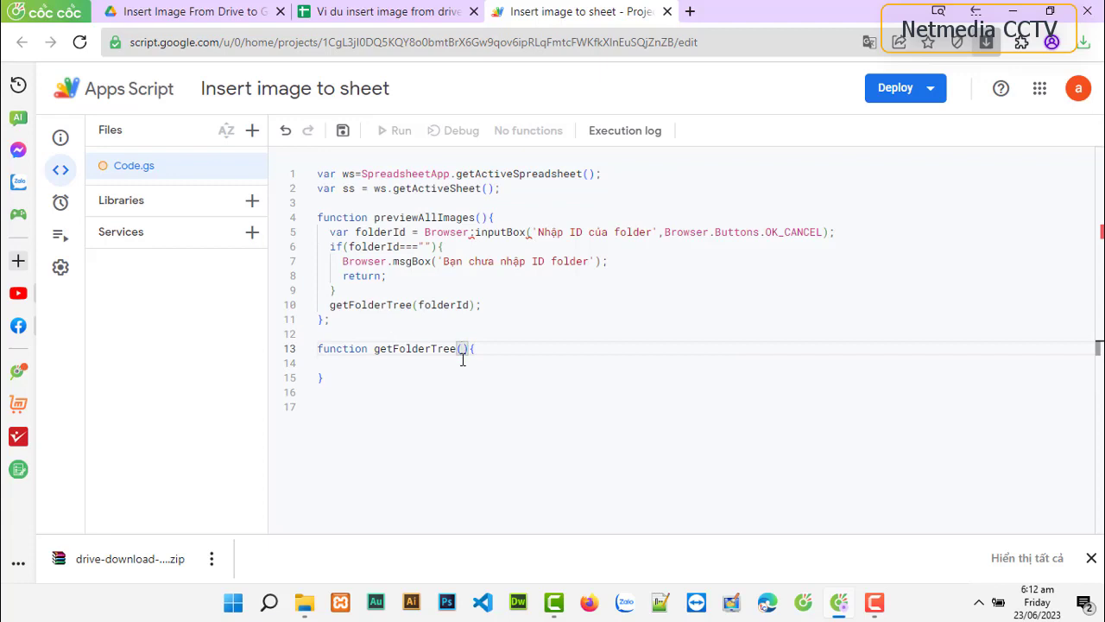
type("folder")
key("Return")
key("Down")
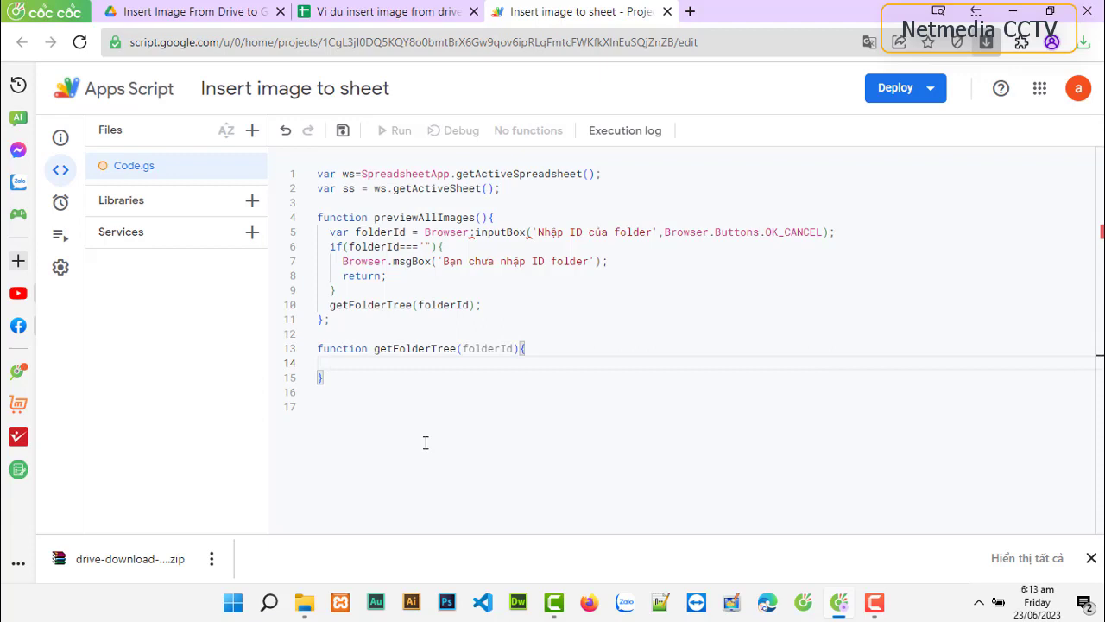
type("let")
key("BackSpace")
key("BackSpace")
key("BackSpace")
Step: Append a header row: Name, Created Date, Updated Date, Size, URL, Download, Description, Image
type("ss.appendRow")
type("([")
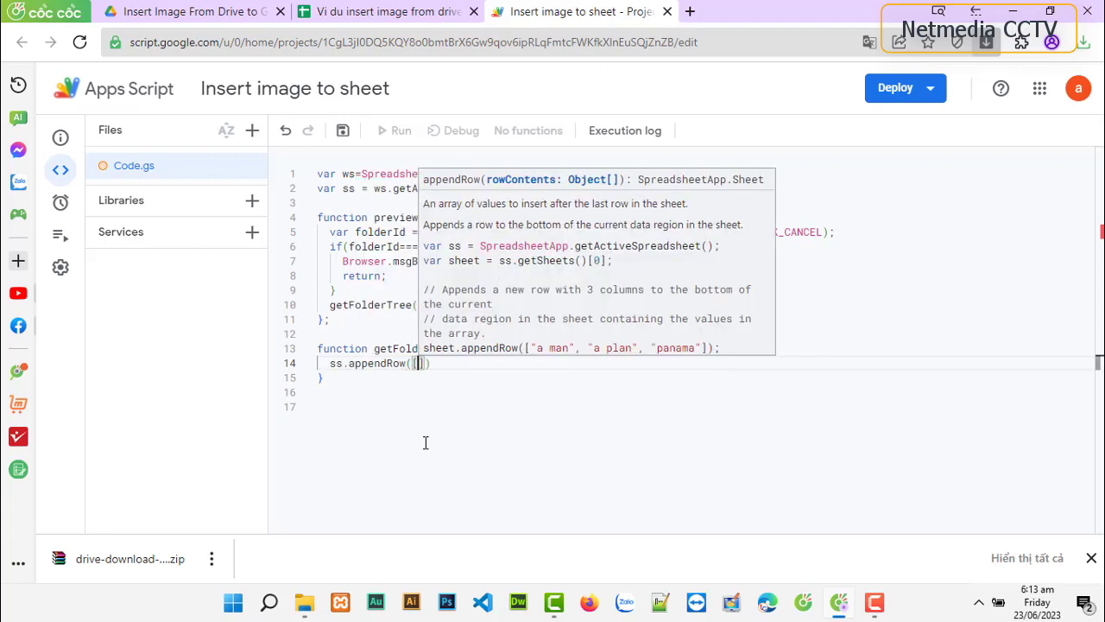
type("\"")
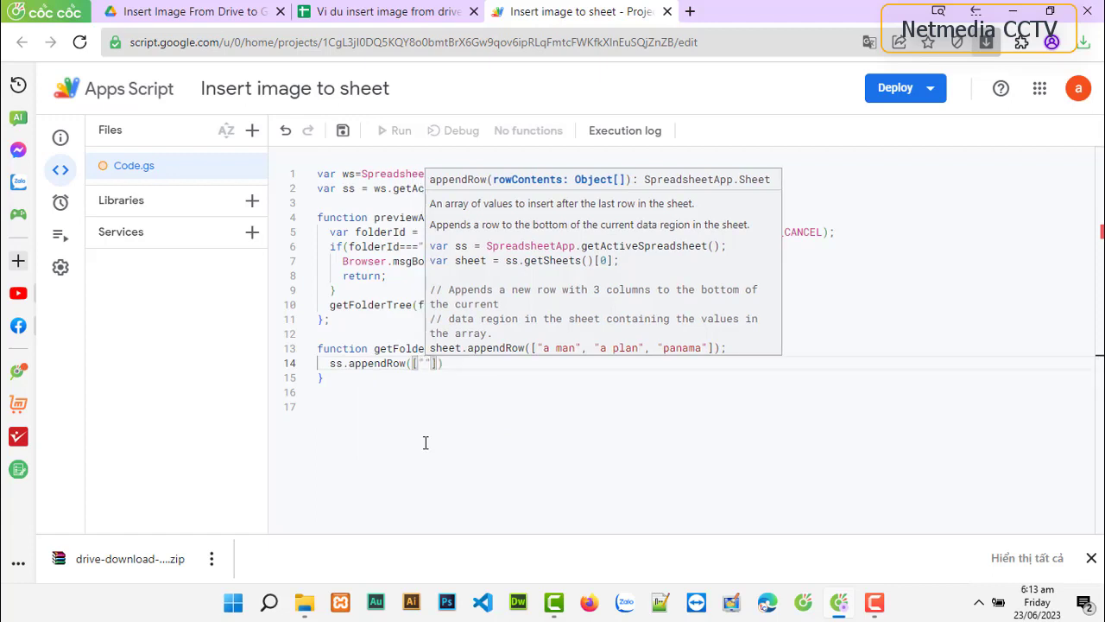
type("Name\"")
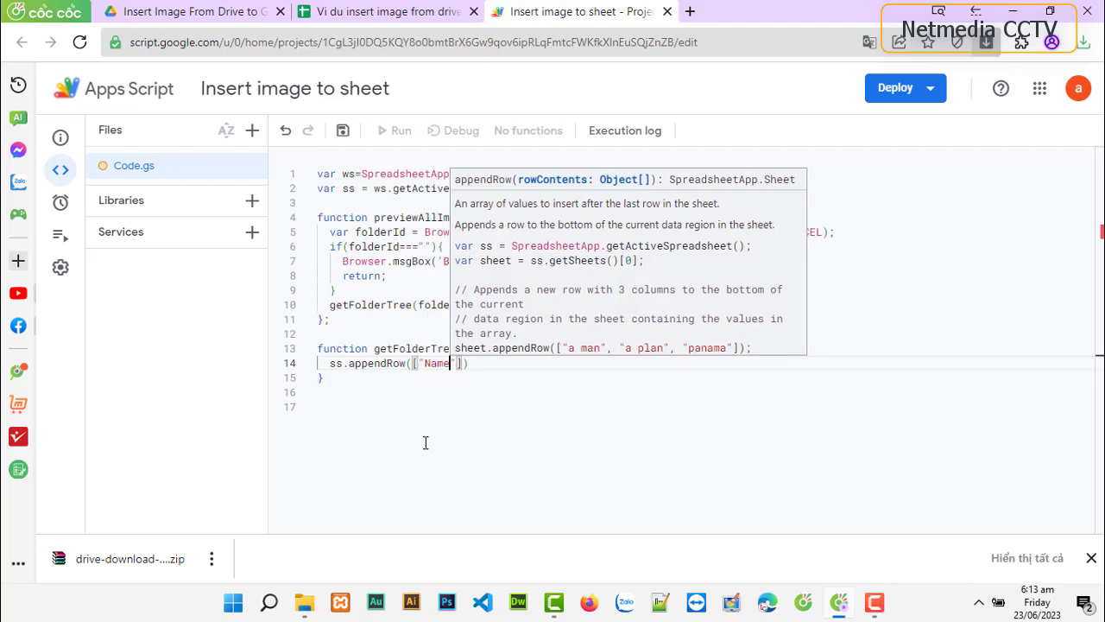
type(",\"")
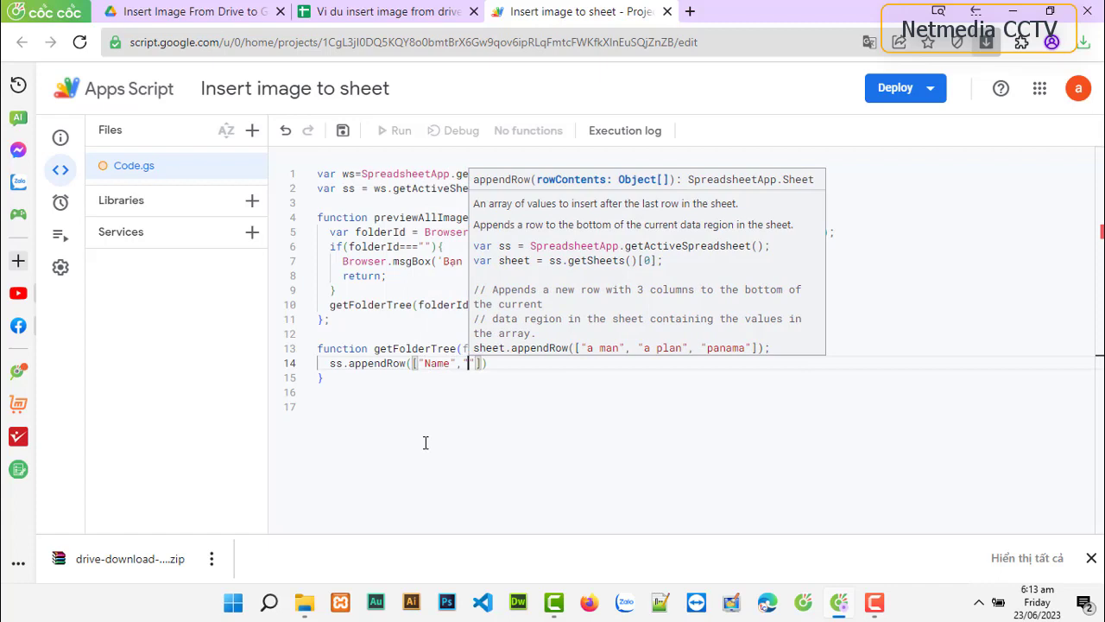
type("Cre")
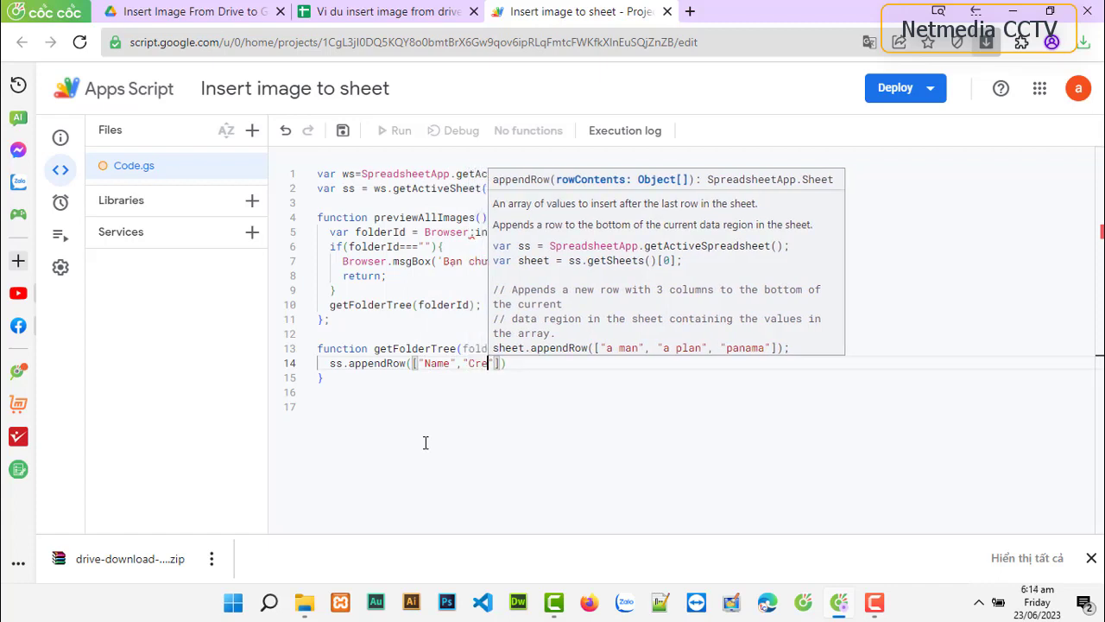
type("ated Date\",\"")
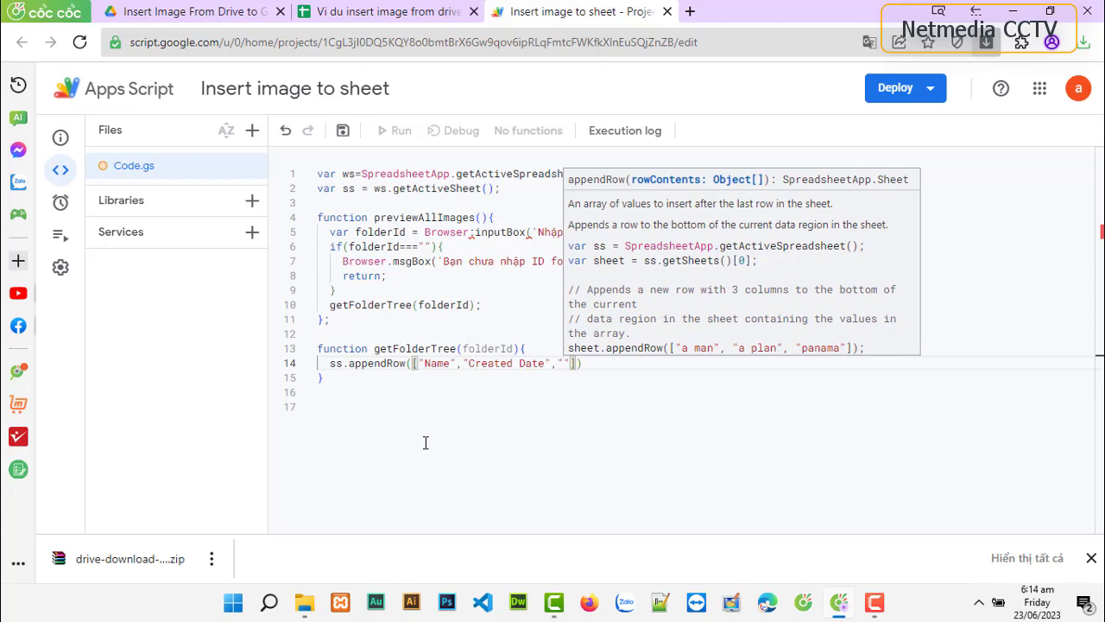
type("U")
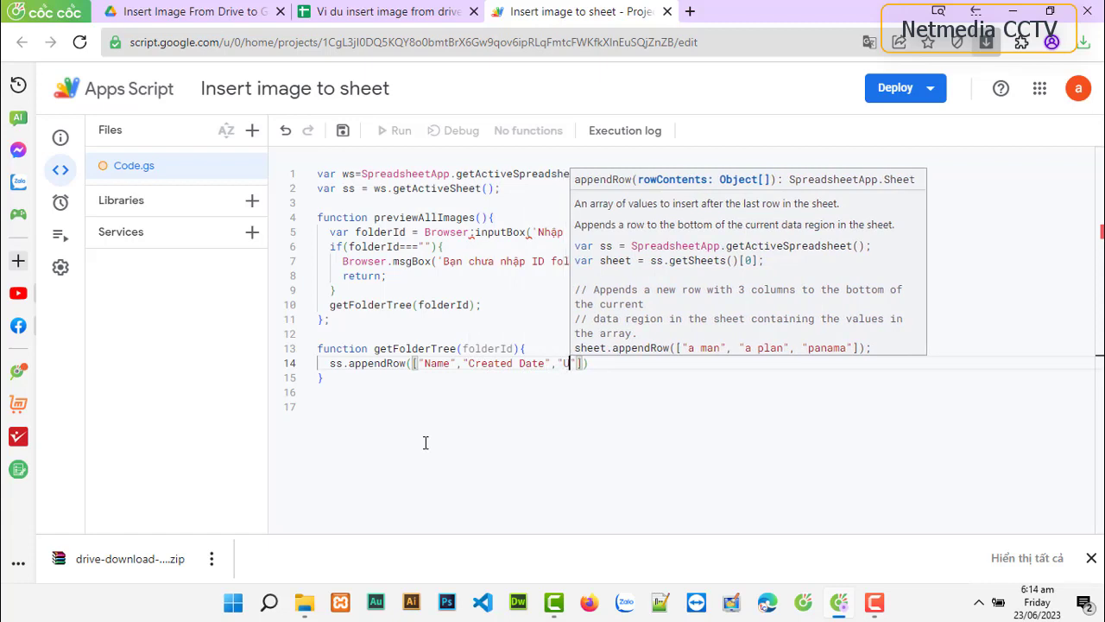
type("pdated")
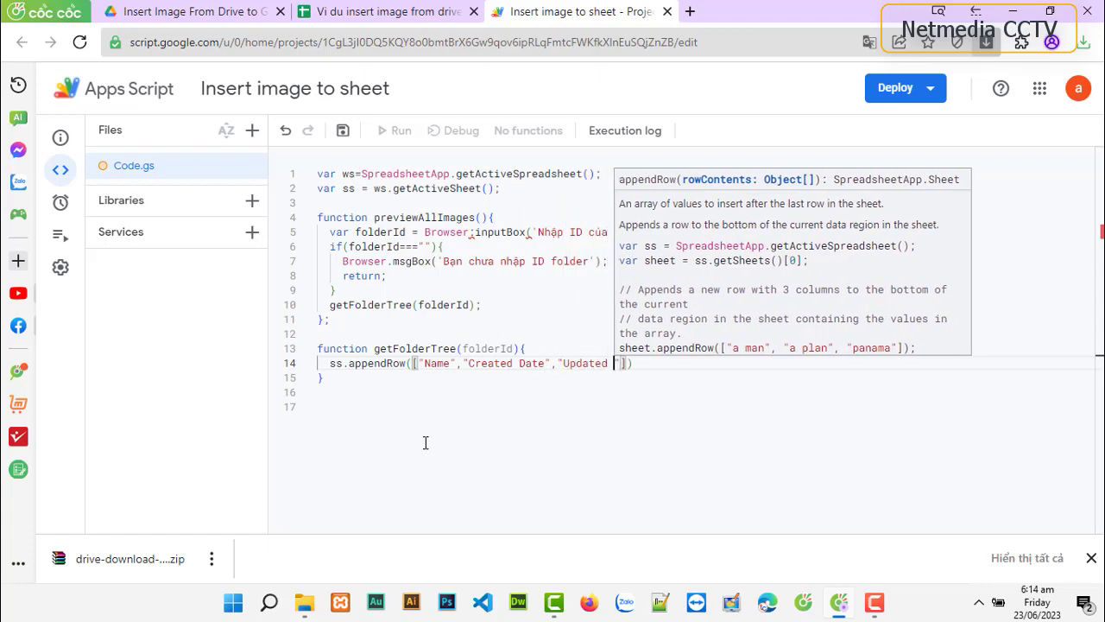
type(" Date,")
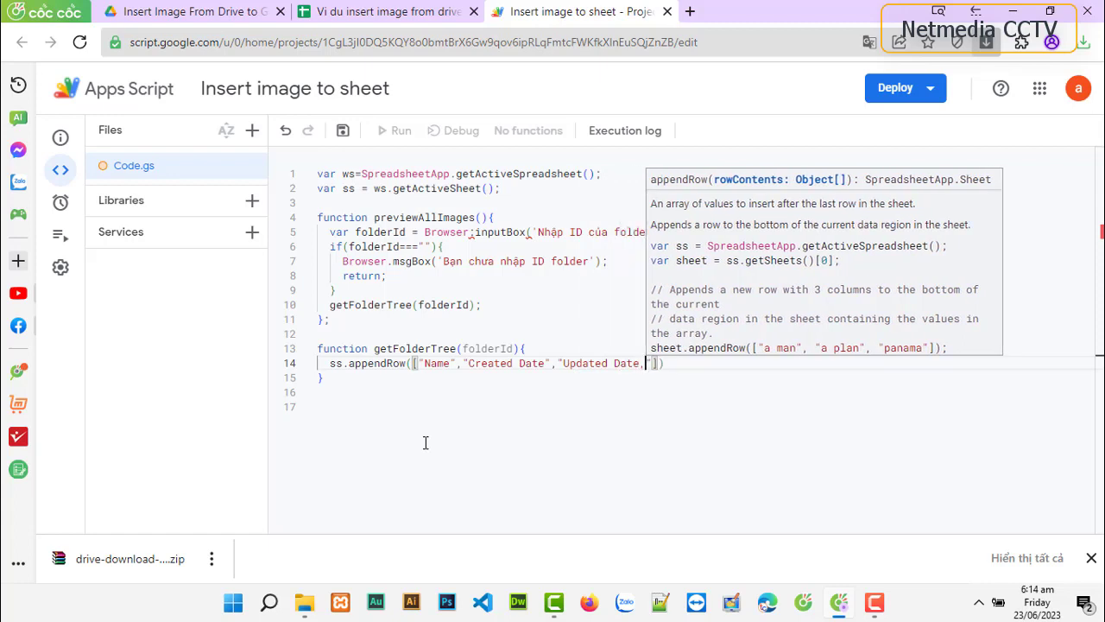
key("BackSpace")
type("\",\"Size")
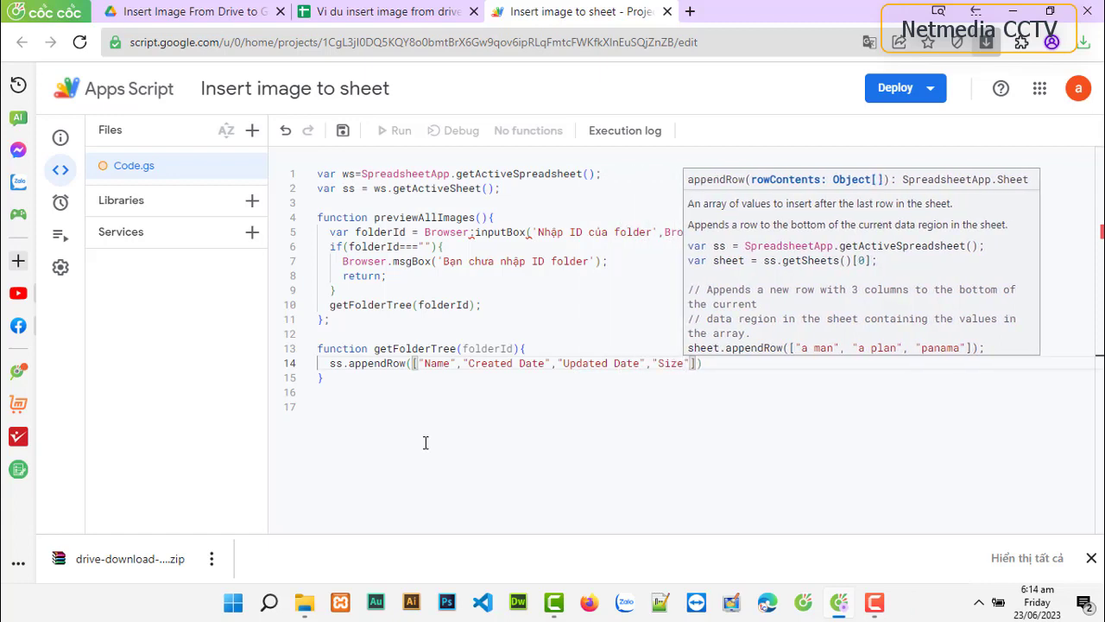
type(",")
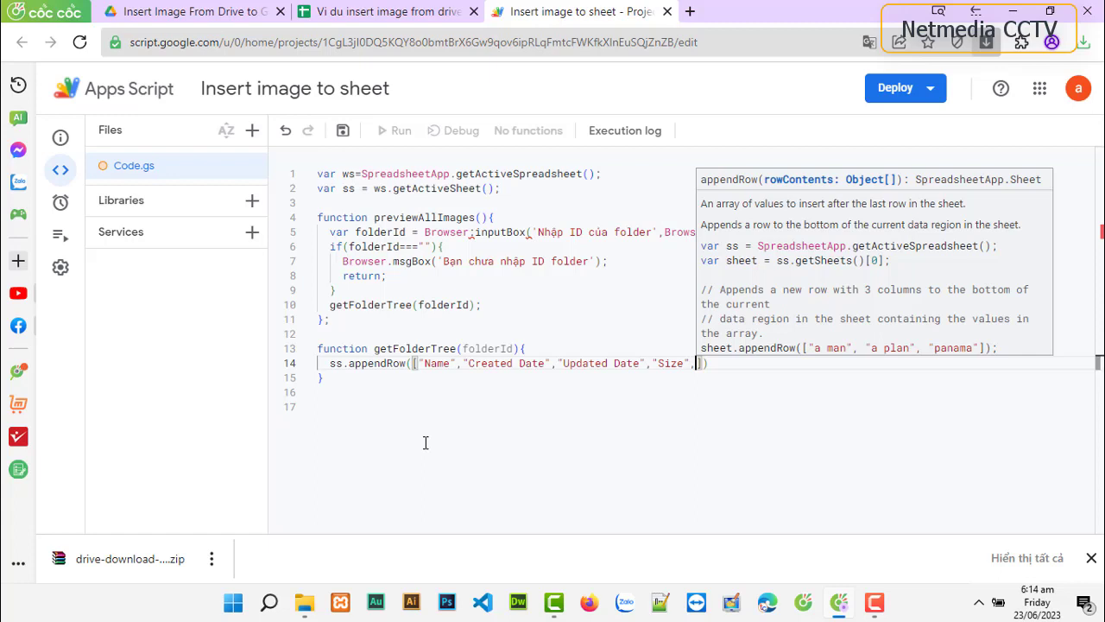
type(" \"URL\",\"")
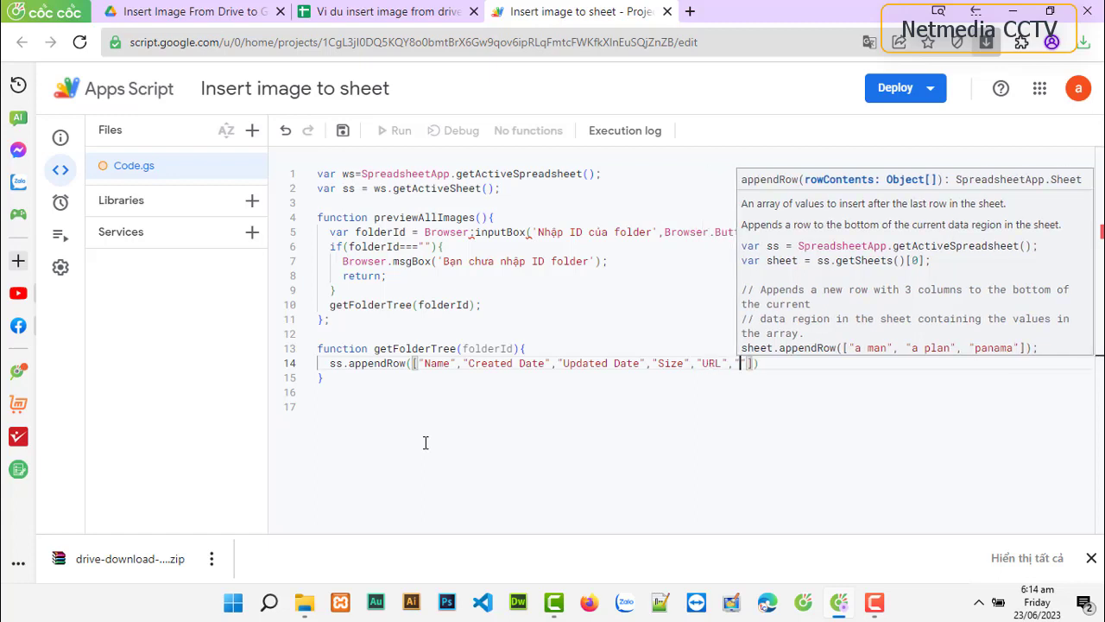
type("D")
type("ownload,\"")
type("D")
type("escription")
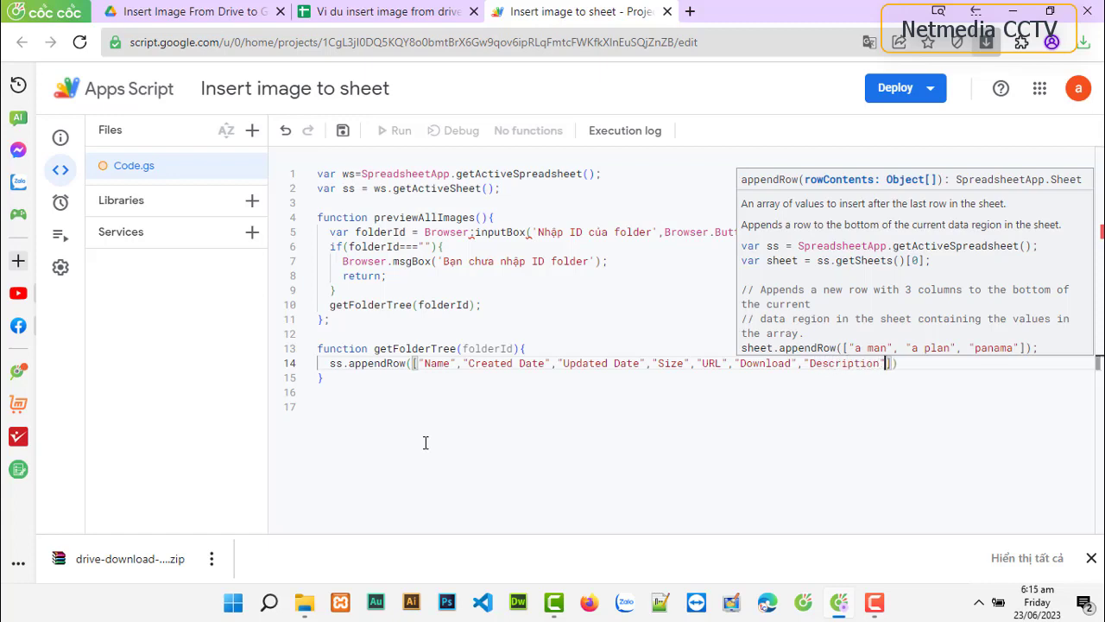
type(",\"")
type("Image")
key("Right")
key("Right")
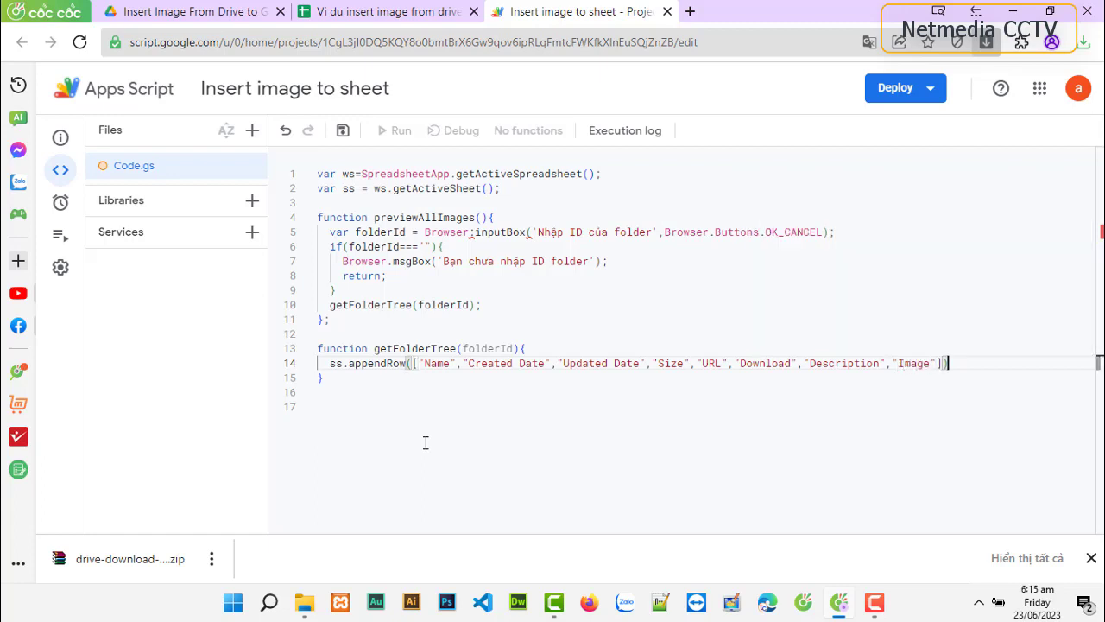
type(";")
key("Return")
key("Return")
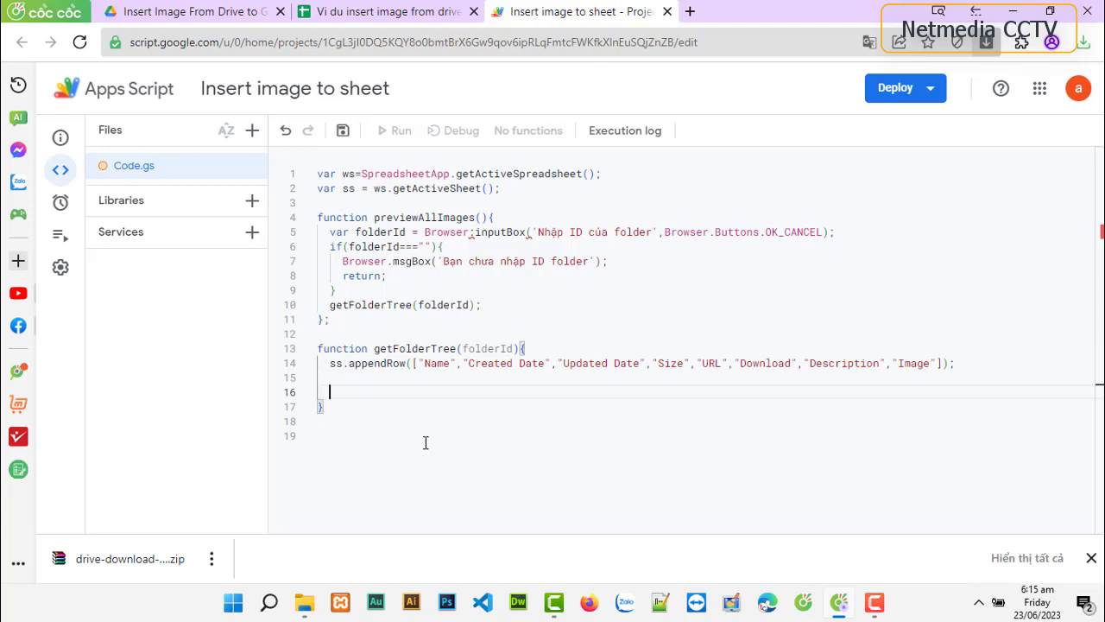
Step: Fetch the folder with DriveApp.getFolderById(folderId) and its files with folder.getFiles()
type("var folder")
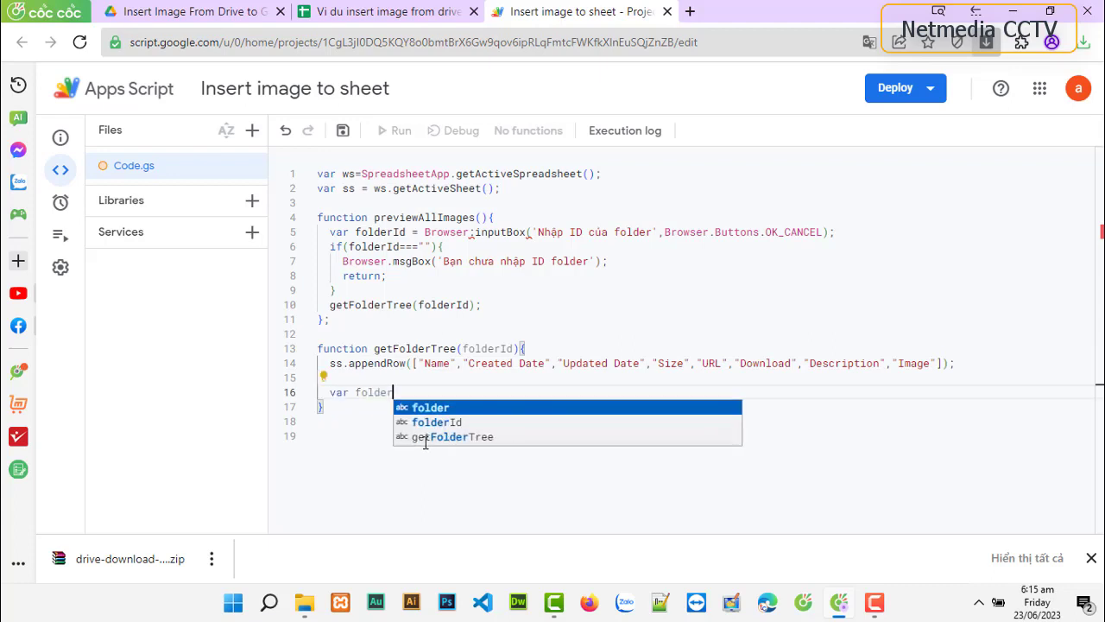
type(" = DriveApp.get")
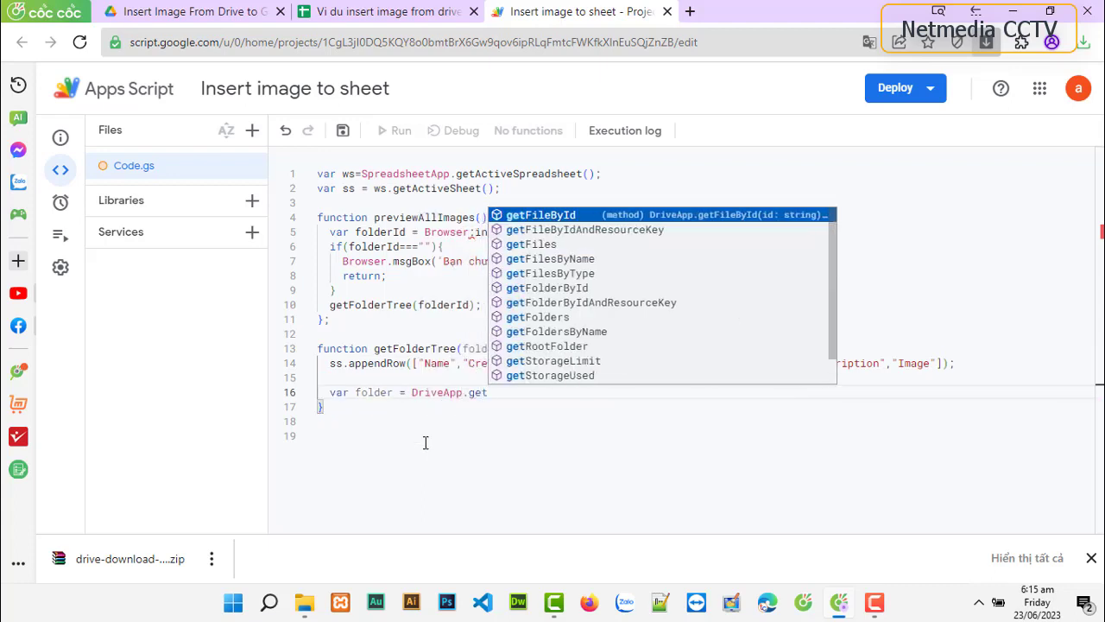
type("fo")
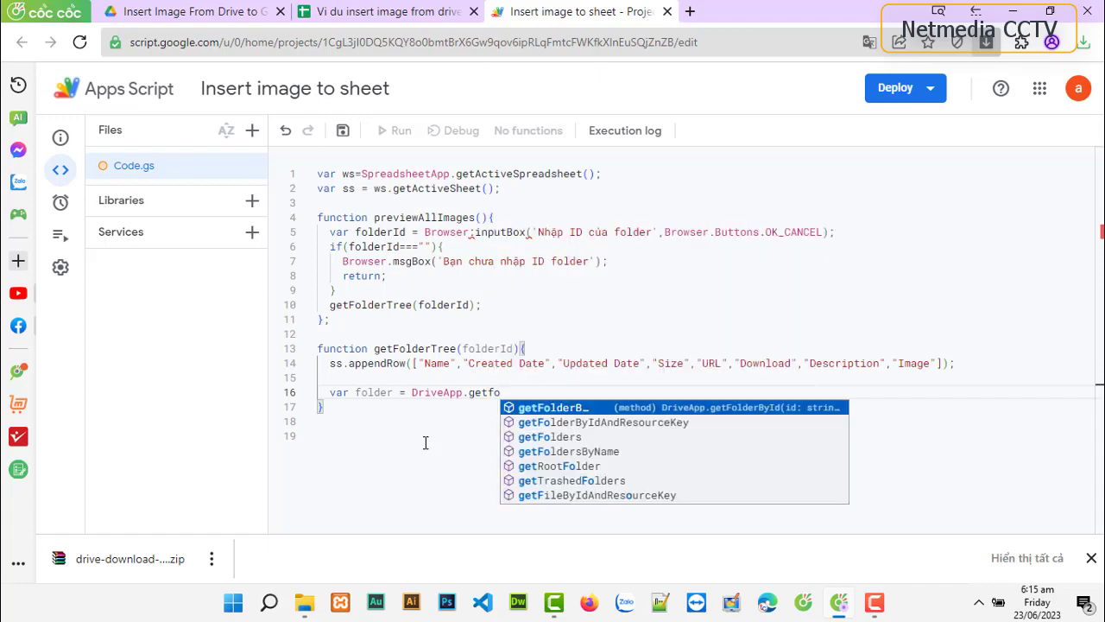
type("lderby")
key("Return")
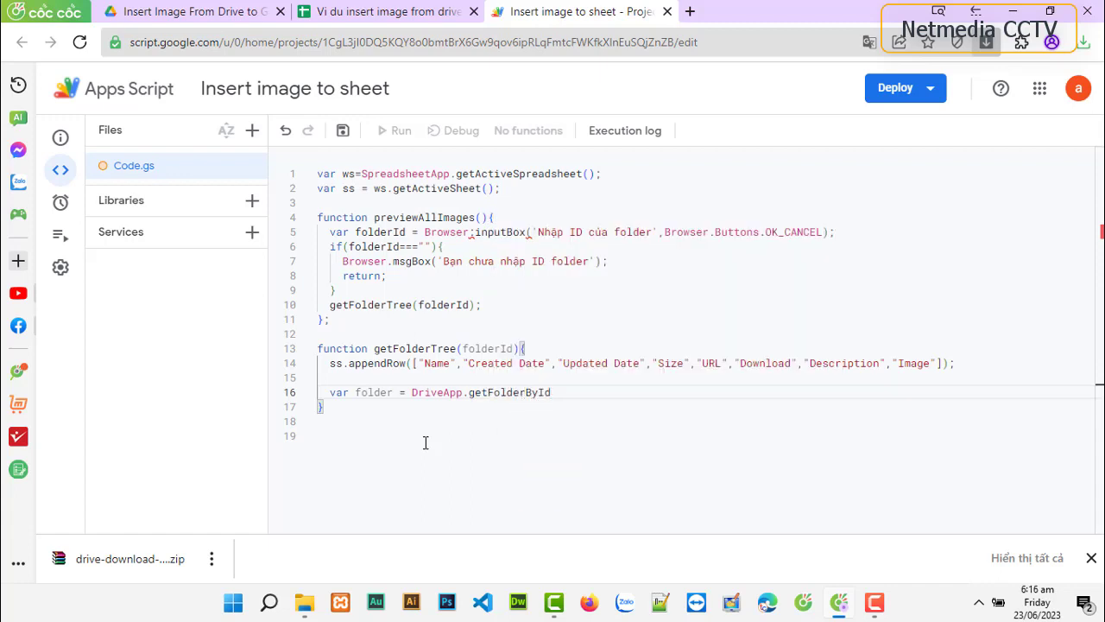
type("(fol")
key("Return")
type(");")
key("Return")
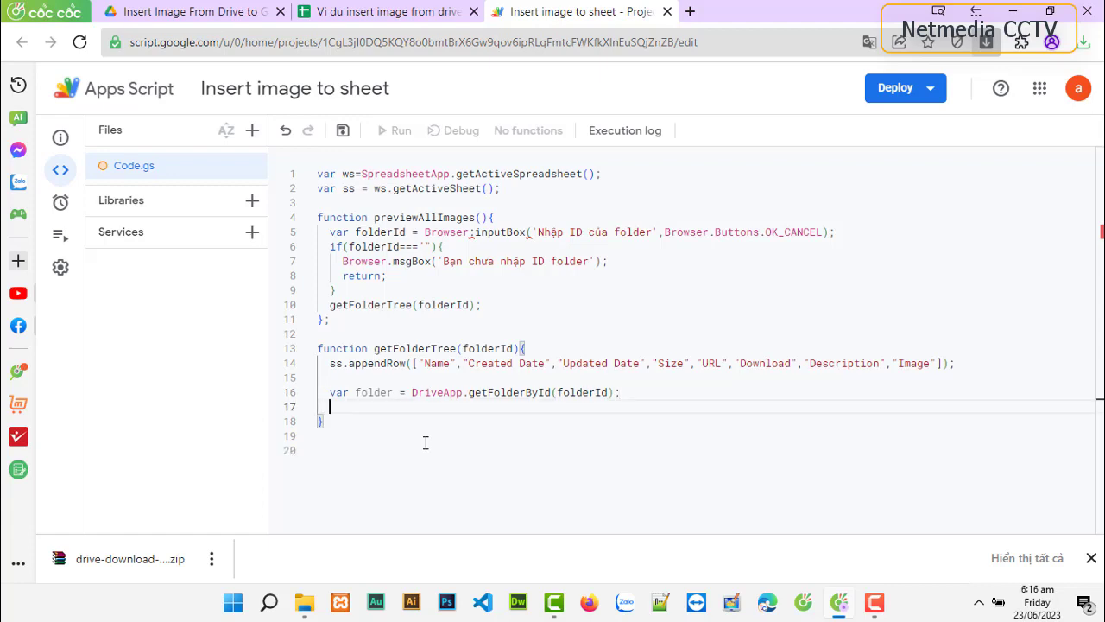
type("var fil")
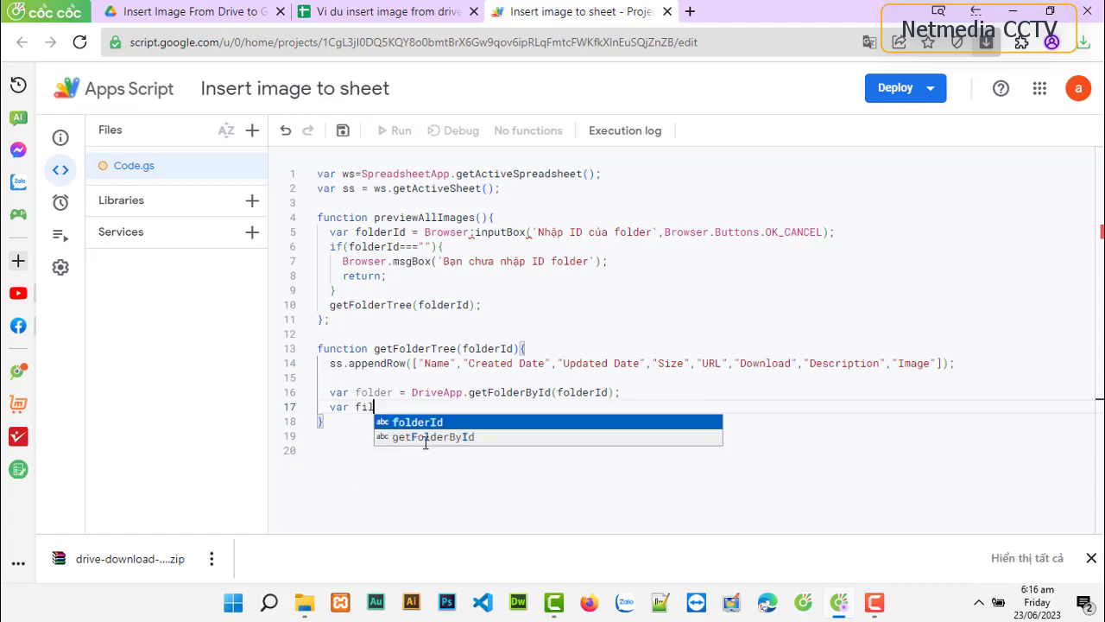
type("econtents")
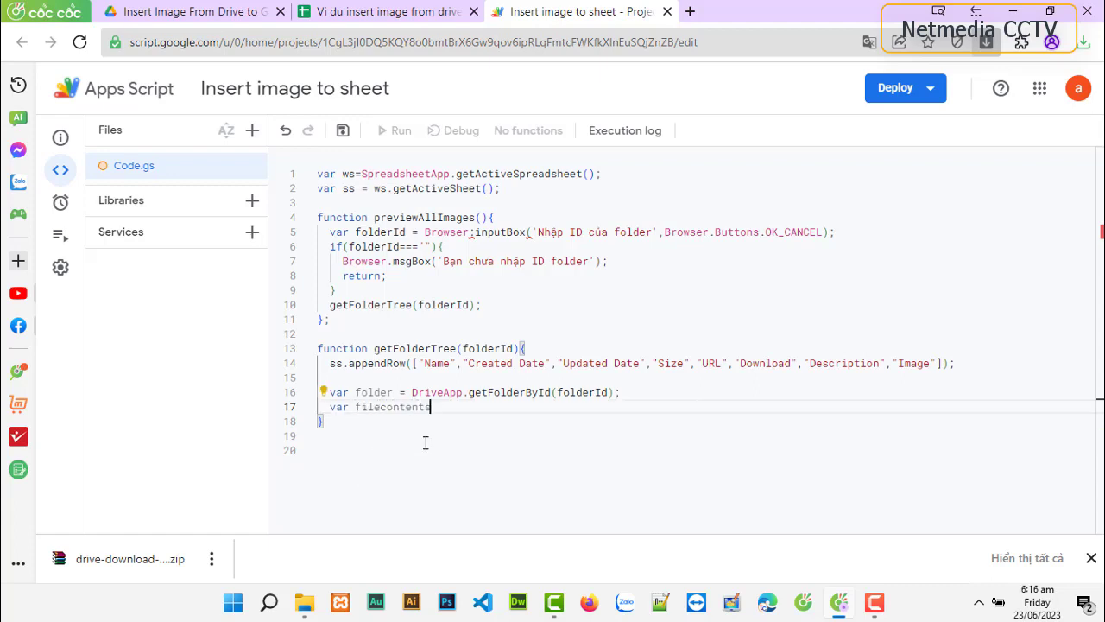
type("=folder")
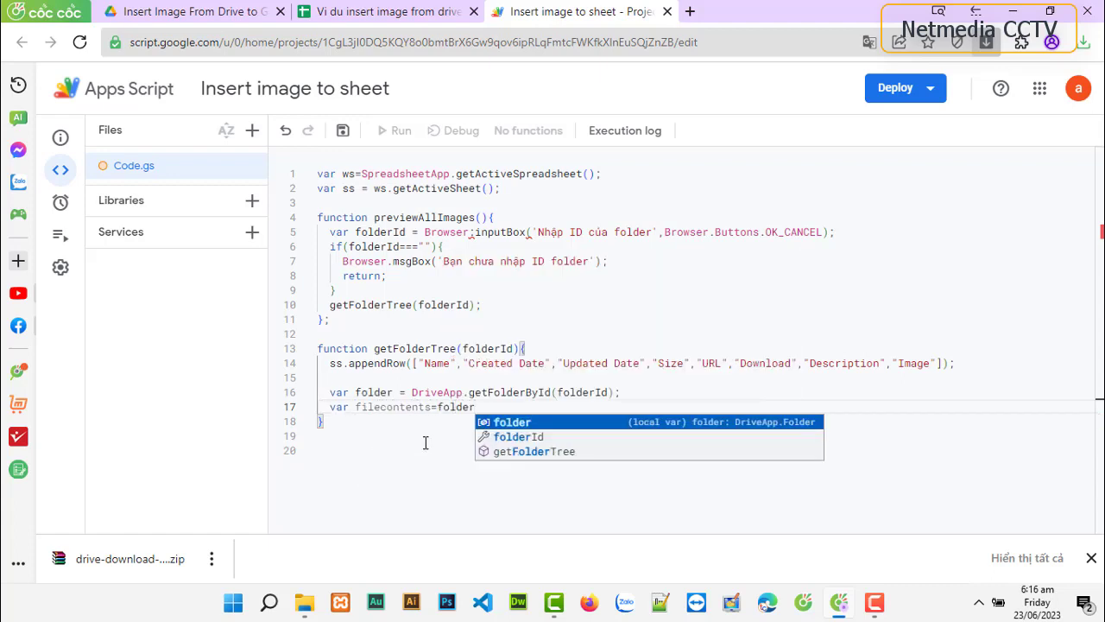
type(".getFiles")
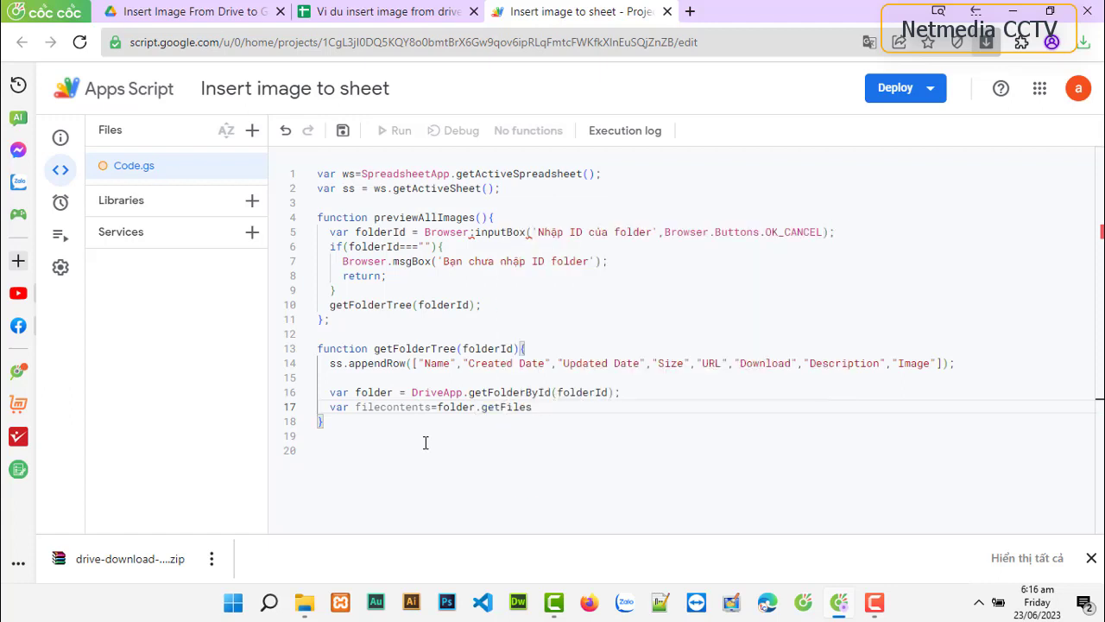
type("();")
key("Return")
key("Return")
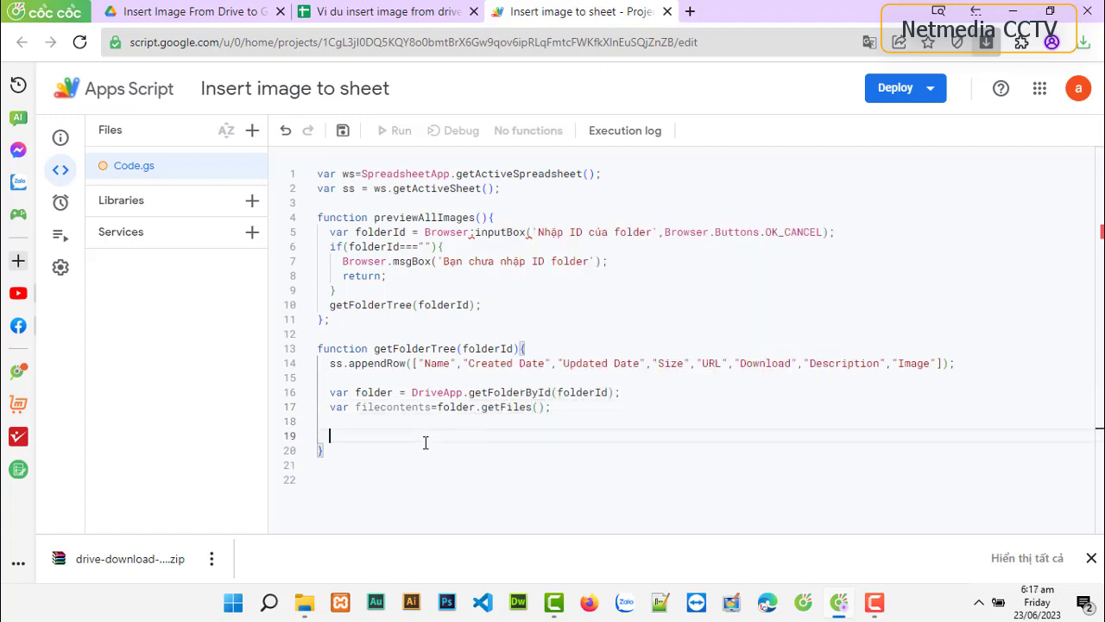
Step: Declare cnt = 0 and file, then open a while(filecontents.hasNext()) loop
type("var")
type(" cnt=")
type("0;")
key("Return")
type("var ")
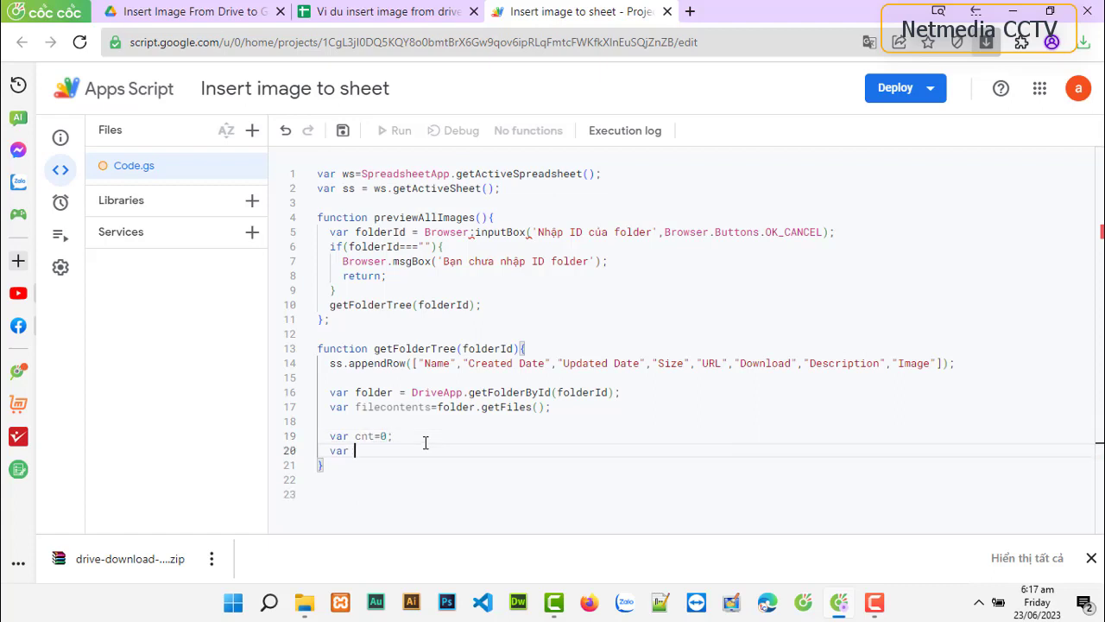
type("fi")
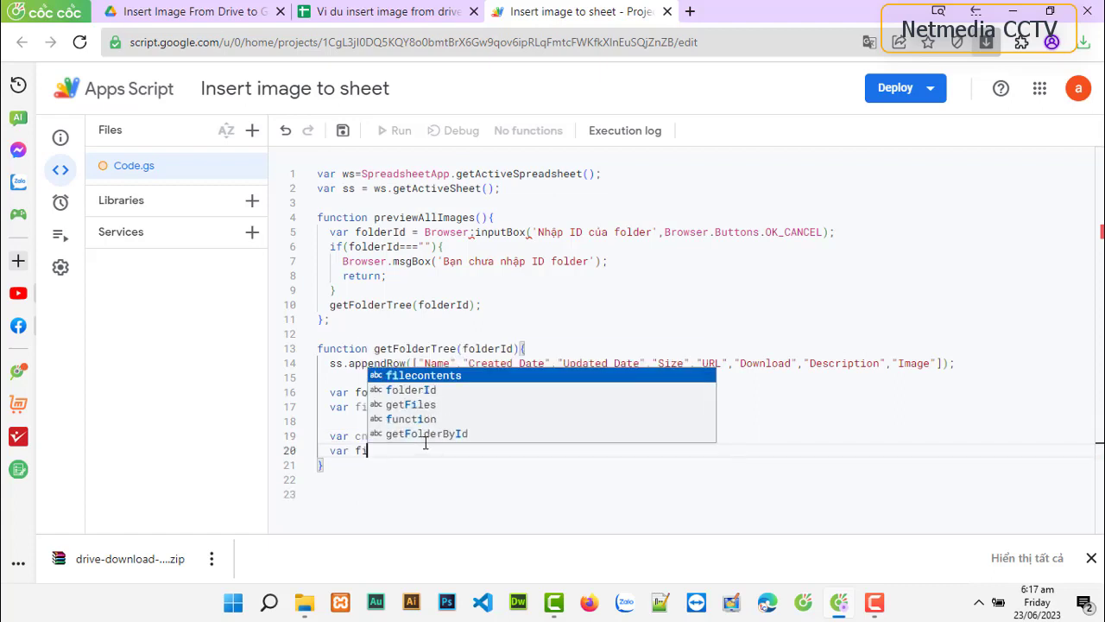
type("le;")
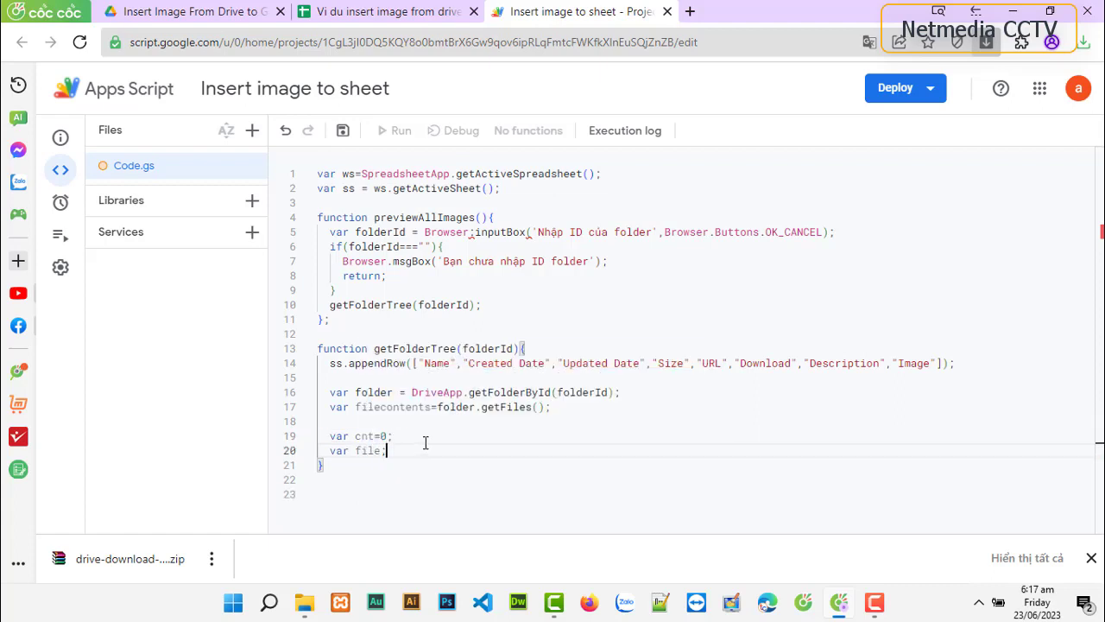
key("Return")
key("Return")
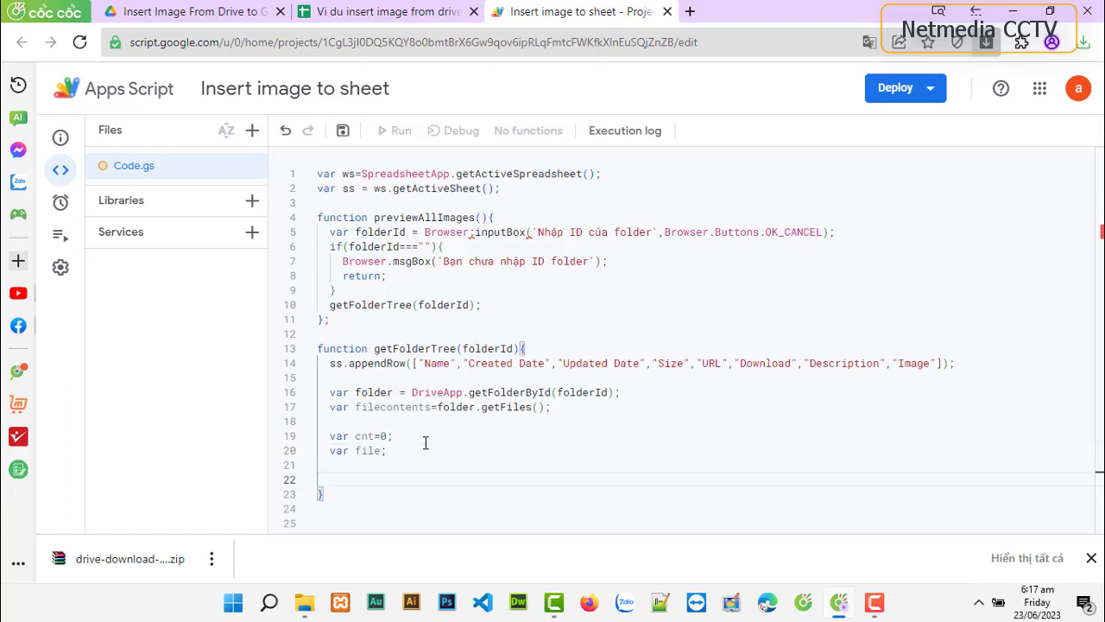
type("wh")
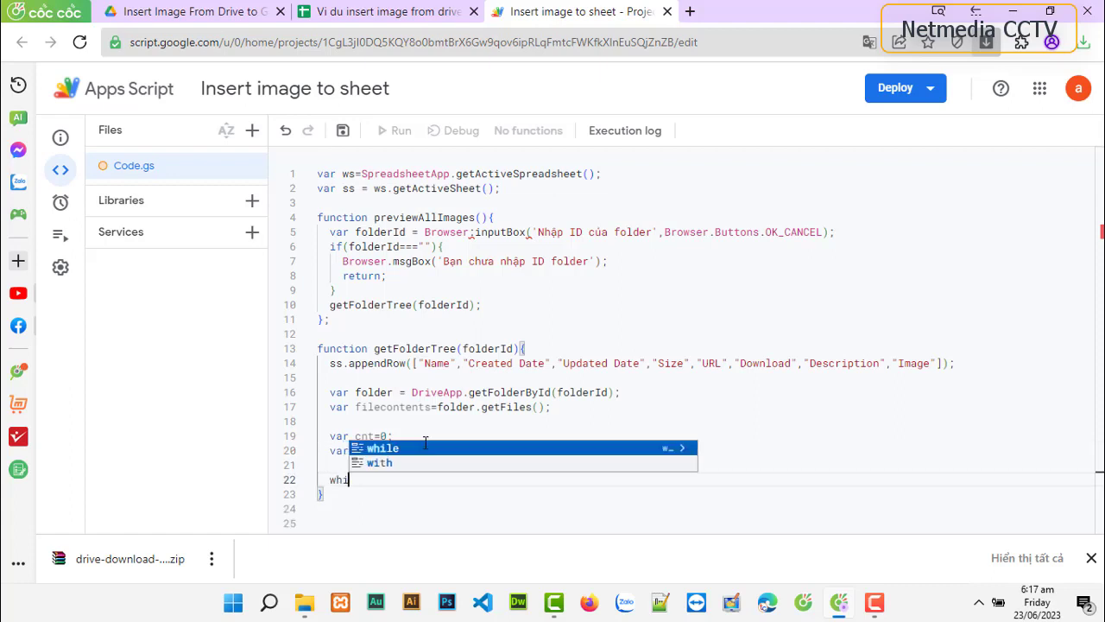
type("ile(")
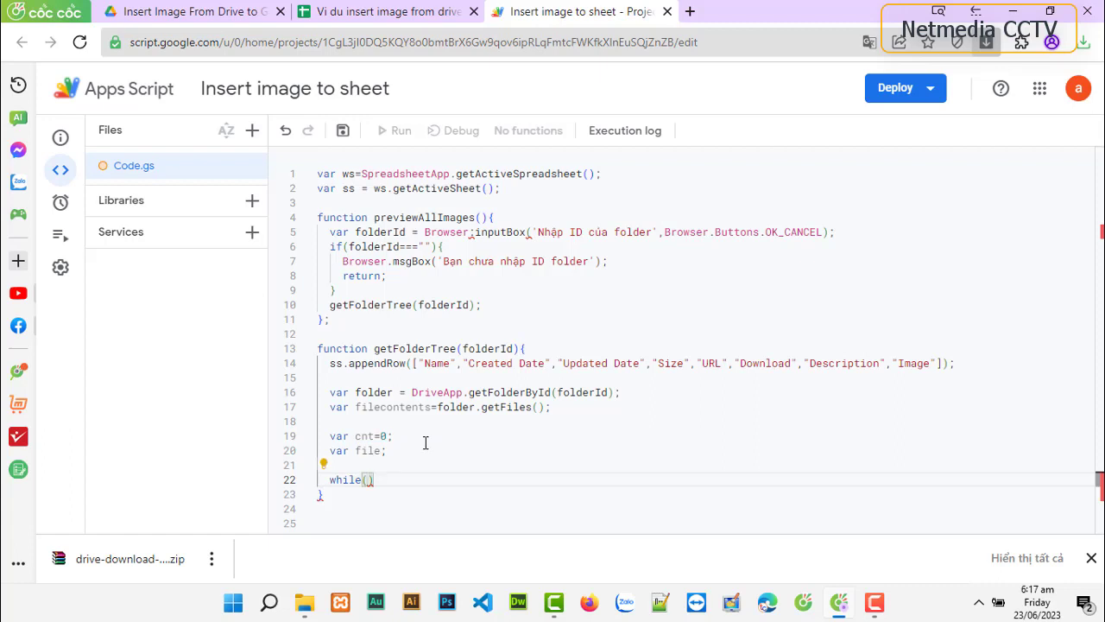
type("filecontents")
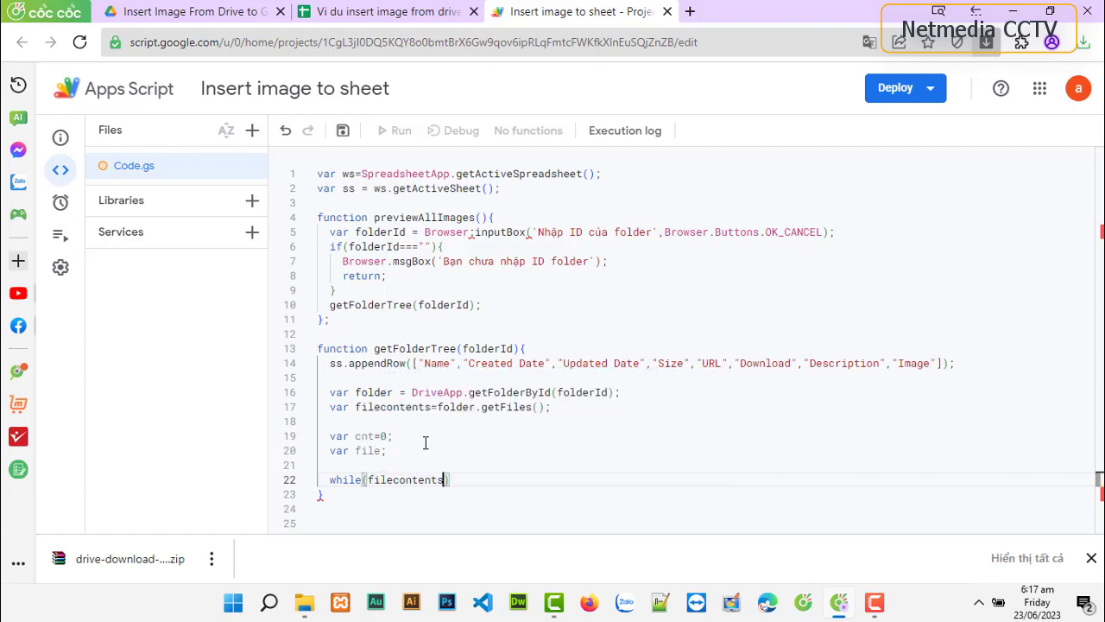
type(".")
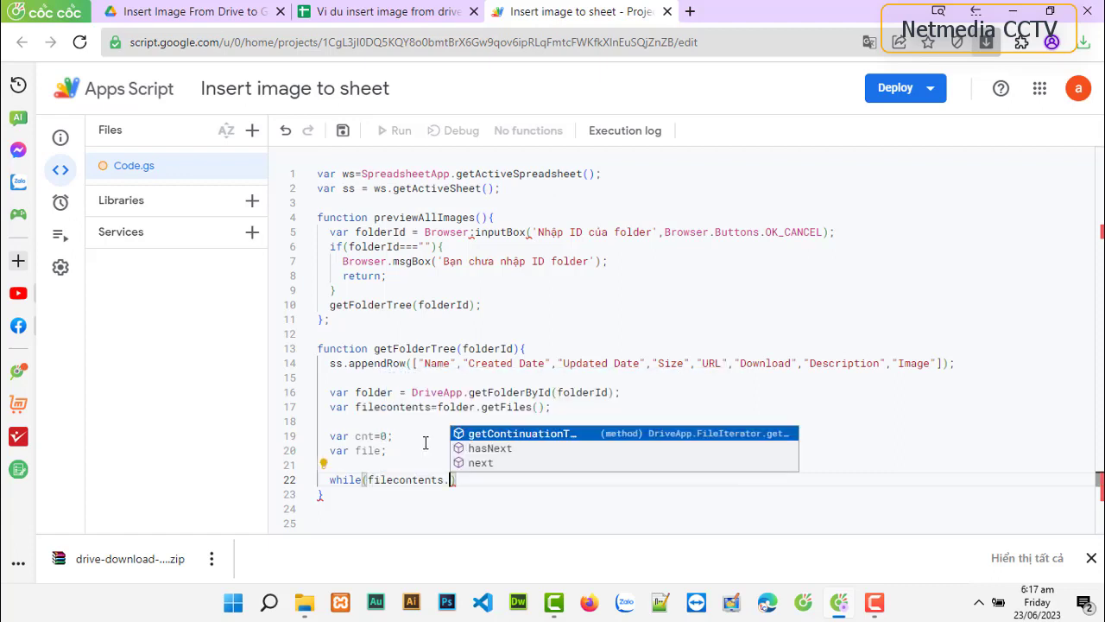
type("ha")
key("Return")
type("){")
key("Return")
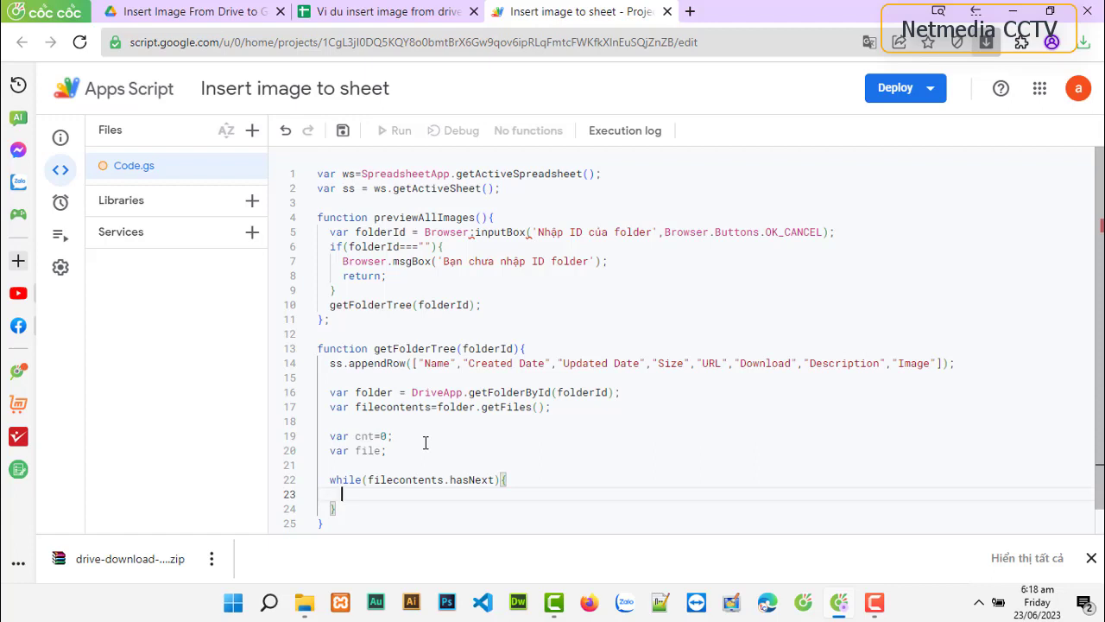
Step: Inside the loop, get the next file, increment cnt, and begin a data array
type("var file = ")
type("filecontents.next();")
key("Return")
type("c")
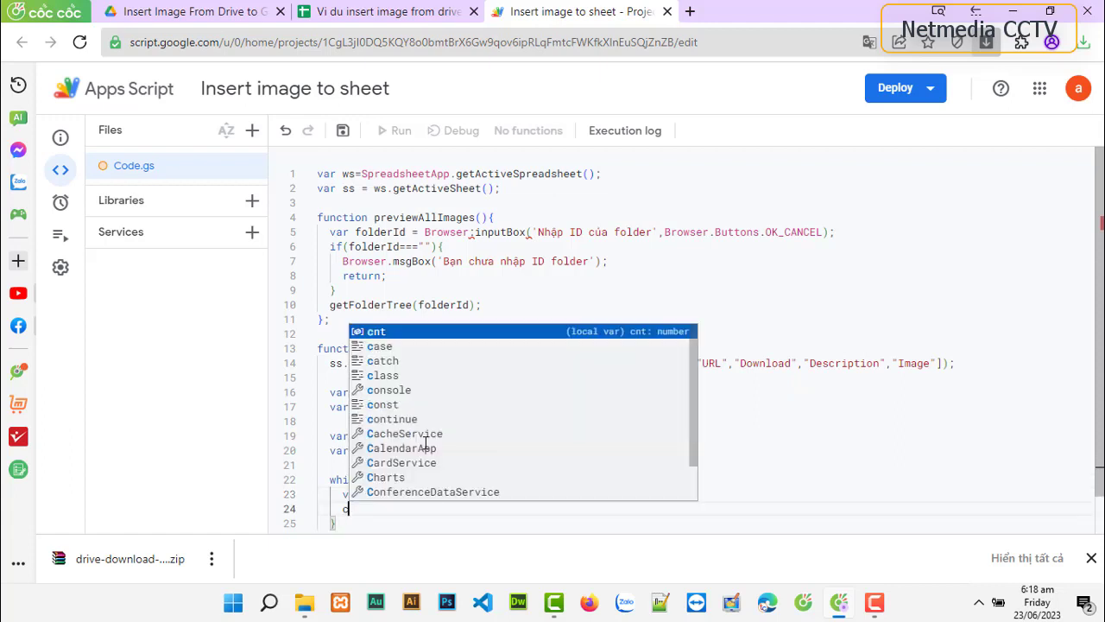
type("nt++")
key("Return")
key("Return")
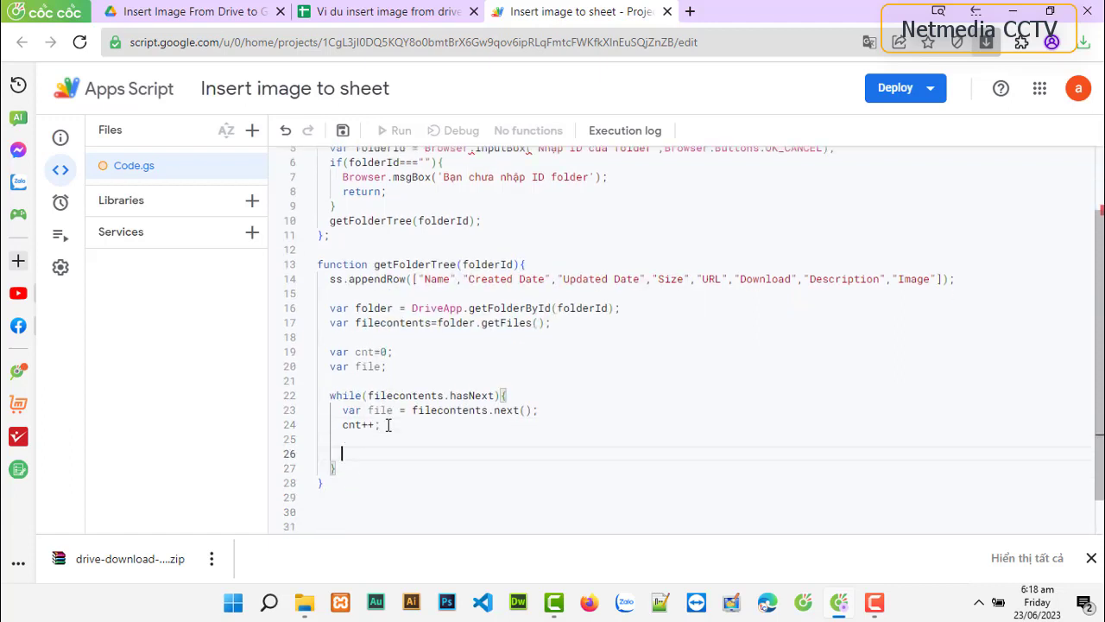
key("Tab")
type("data = [")
Step: Add file name, last-updated dates, size and URL getters to the data array
key("Return")
type("fi")
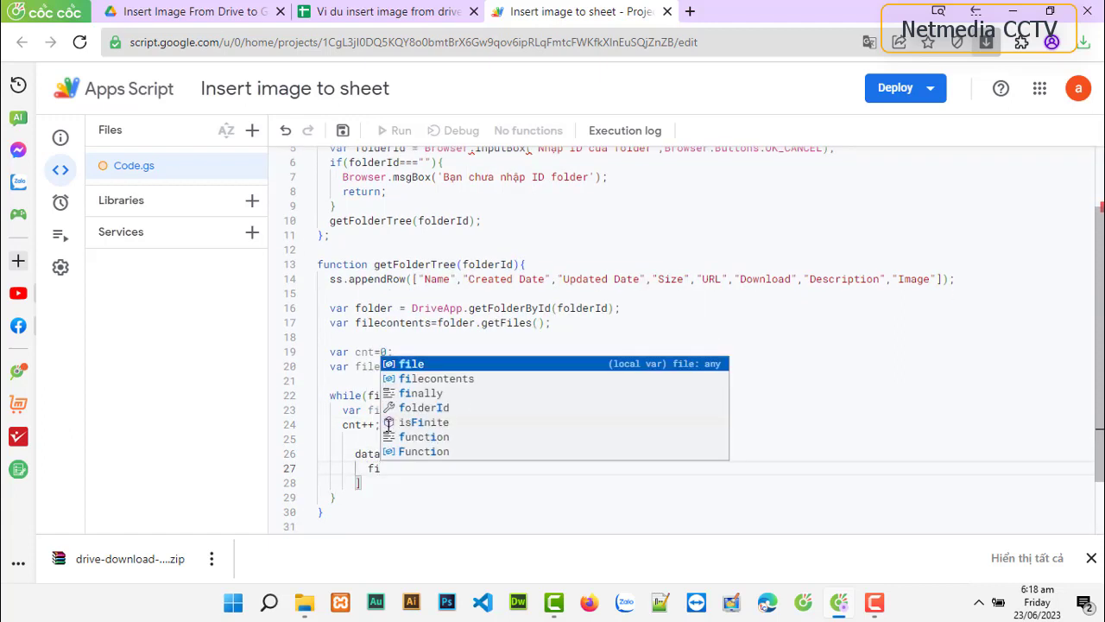
type("le.getName(),")
key("Return")
type("f")
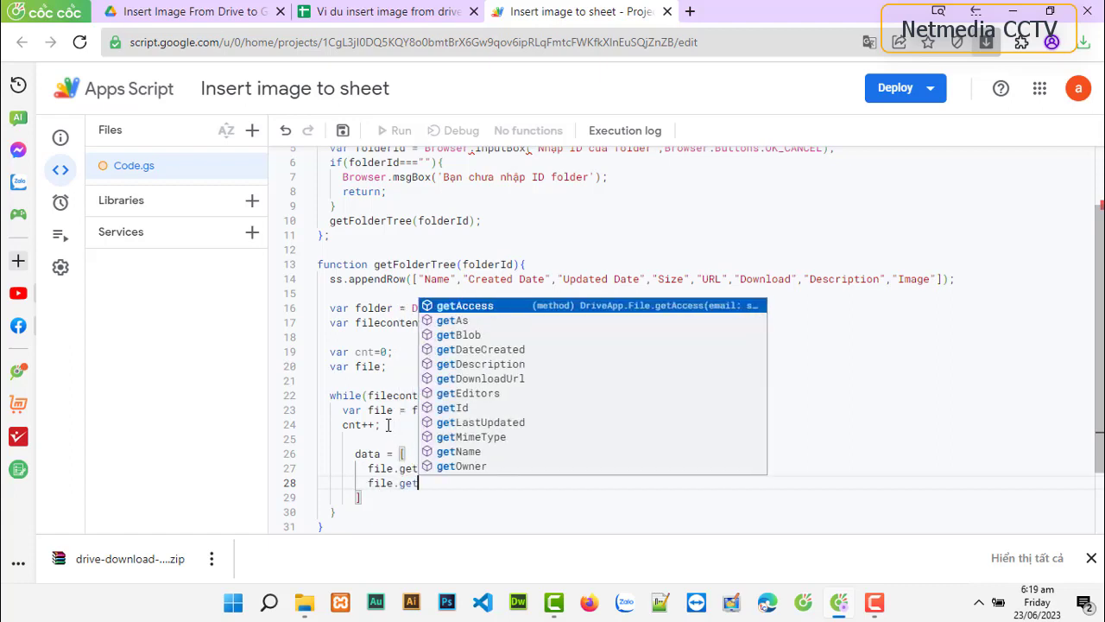
type("ile.getLastUpdated();")
key("Return")
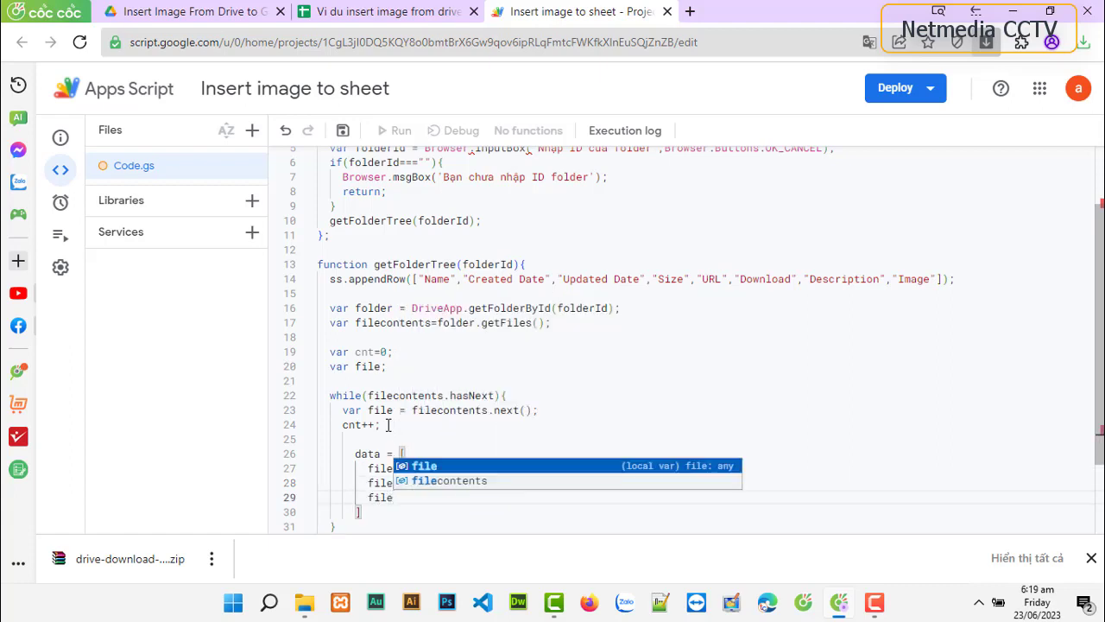
type("file.getLastUpdated();")
key("Return")
type("file.getS")
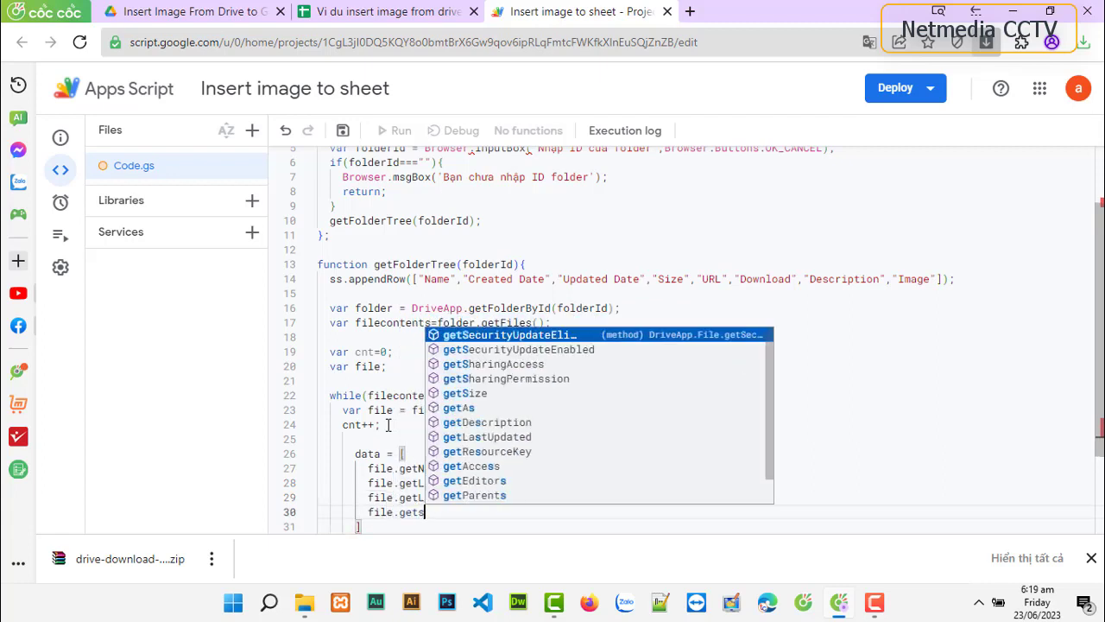
type("ize();")
key("Return")
type("file.getUrl();")
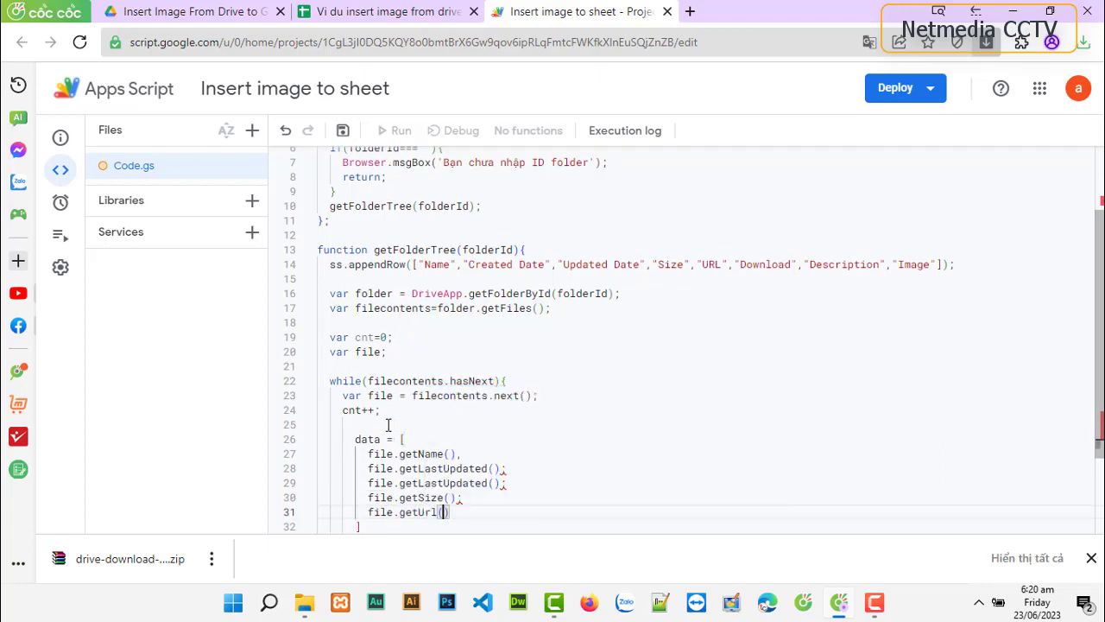
Step: Replace the array lines' semicolons with commas and add the docs.google.com download link using file.getId()
left_click(507, 468)
key("BackSpace")
type(",")
left_click(508, 483)
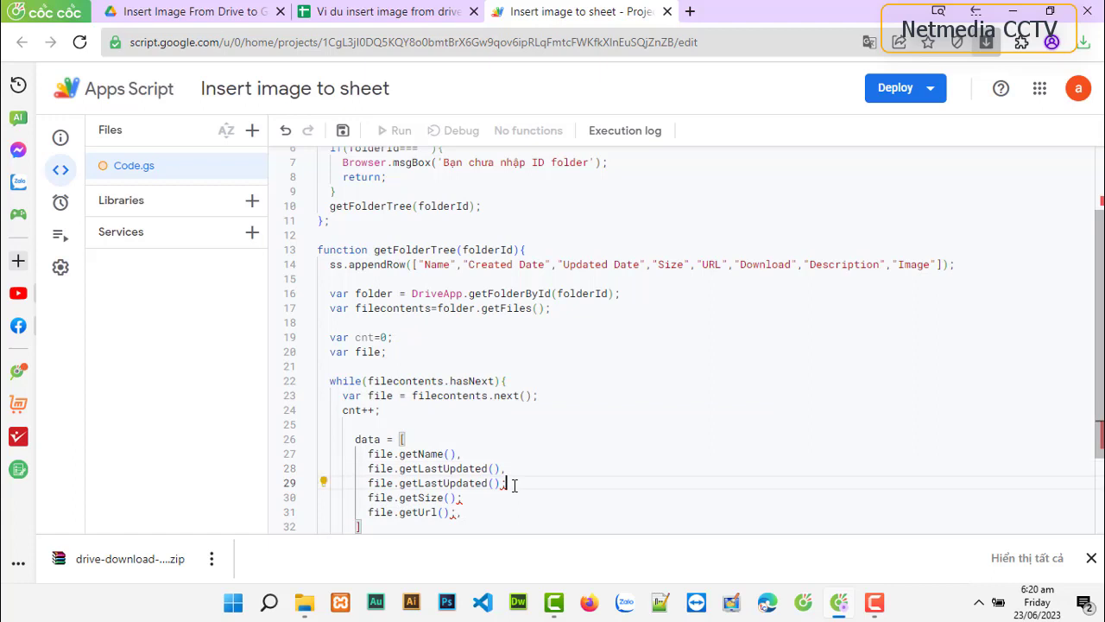
key("BackSpace")
type(",")
left_click(473, 497)
key("BackSpace")
type(",")
key("Down")
key("BackSpace")
type(", \"")
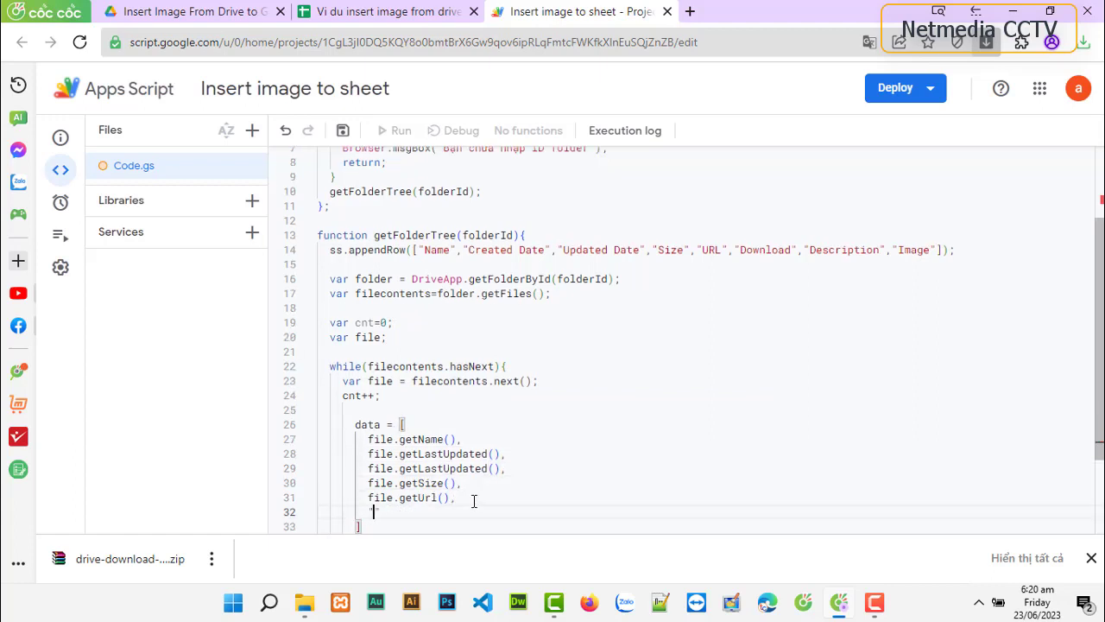
type("https:")
type("//docs.google")
type(".com/uc?export")
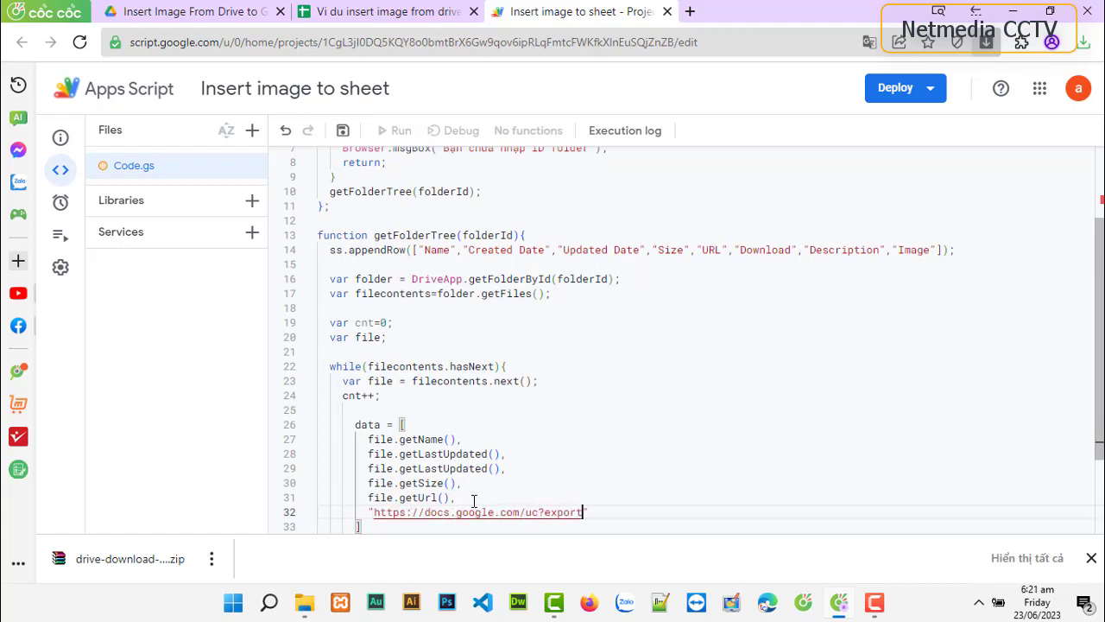
type("=download&id=")
type(" file.getId()")
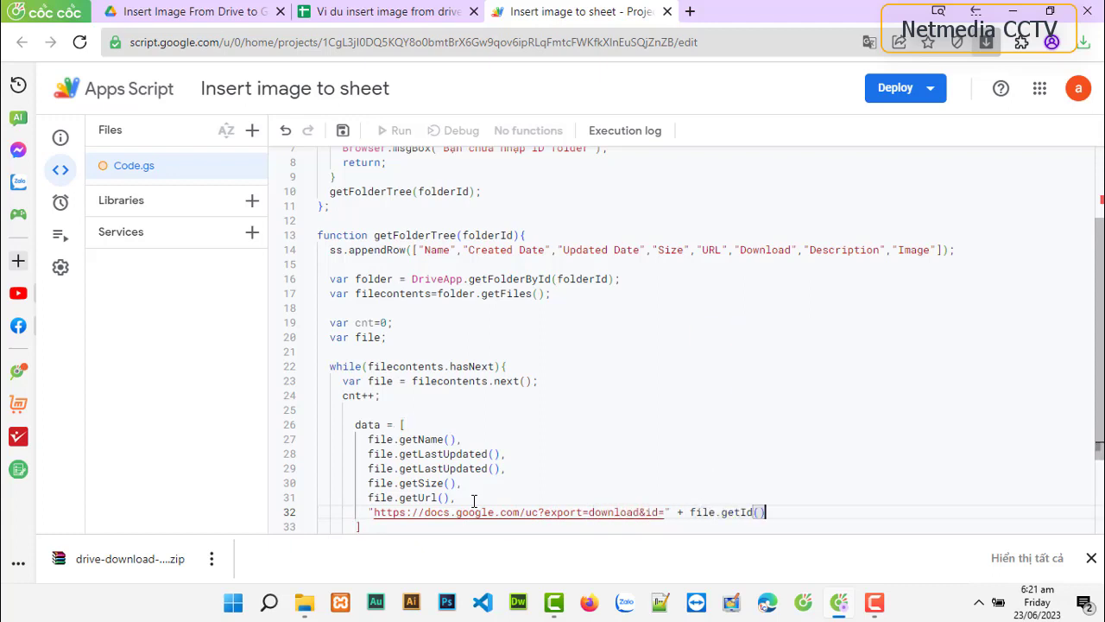
type(",")
Step: Add file.getDescription() and an =image thumbnail formula using file.getId() to the data array
key("Return")
type("file.getDescription")
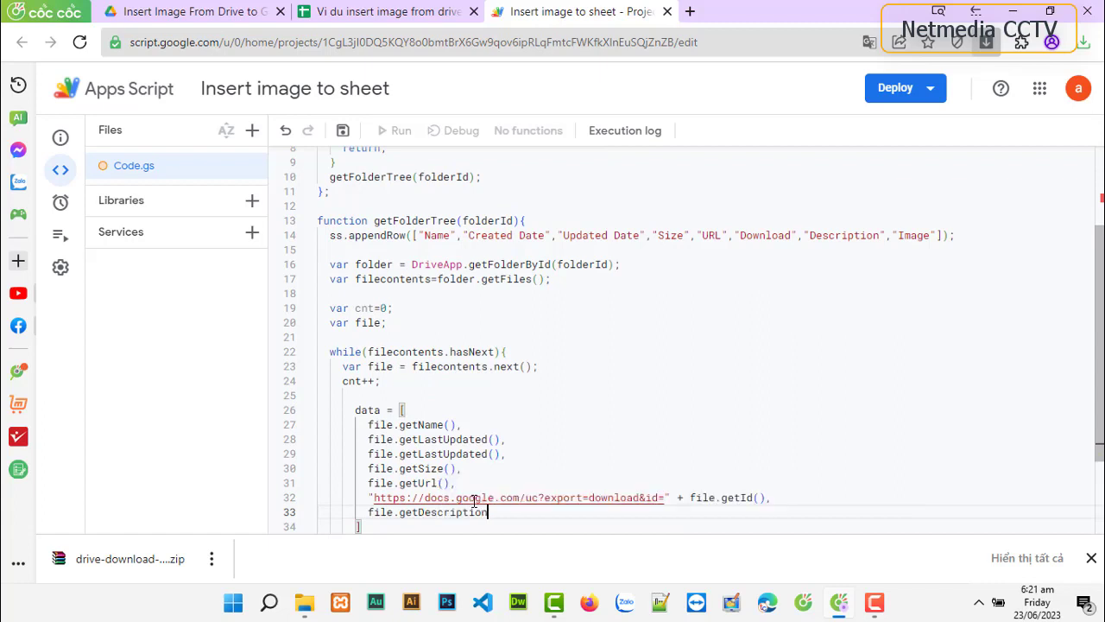
type("(),")
key("Return")
type("\"=image")
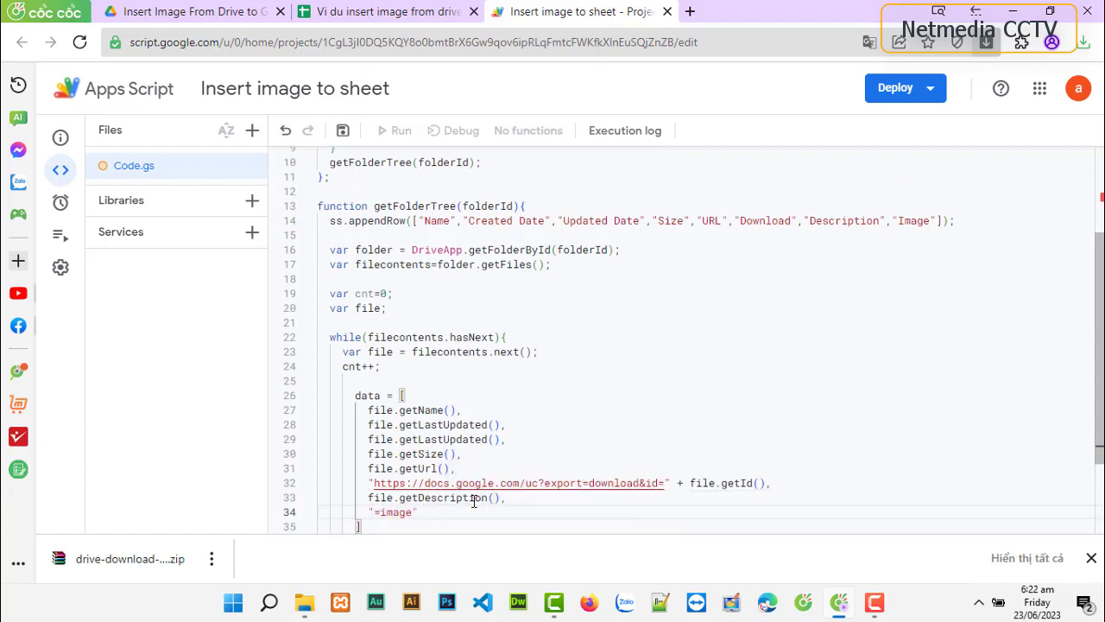
type("()")
type("\\\"https")
type("://docs.google.com/")
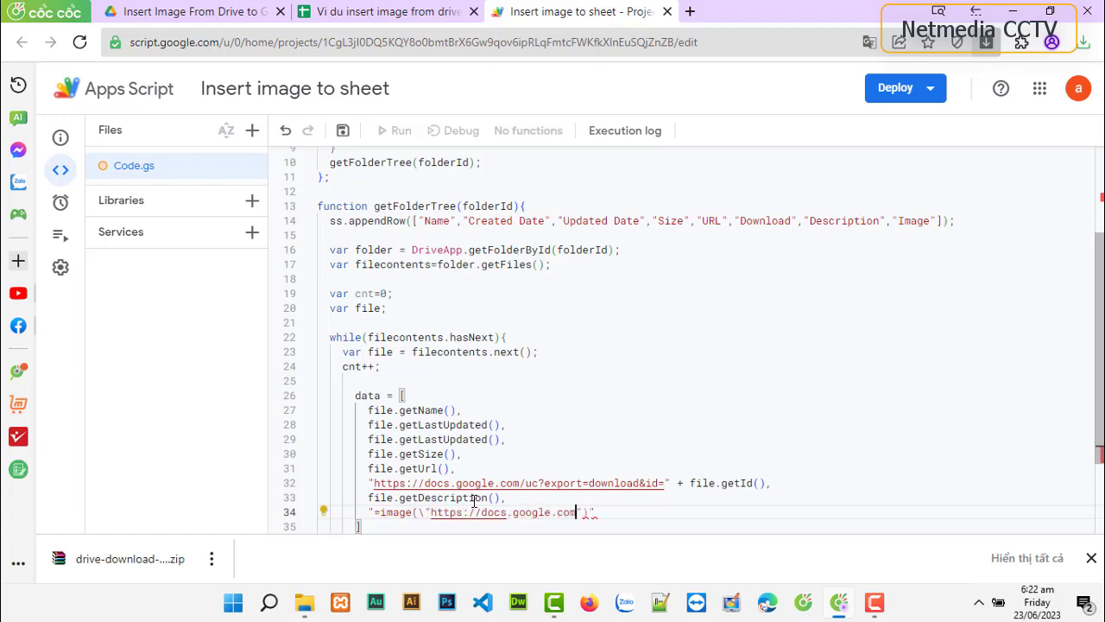
type("uc?id=\" ")
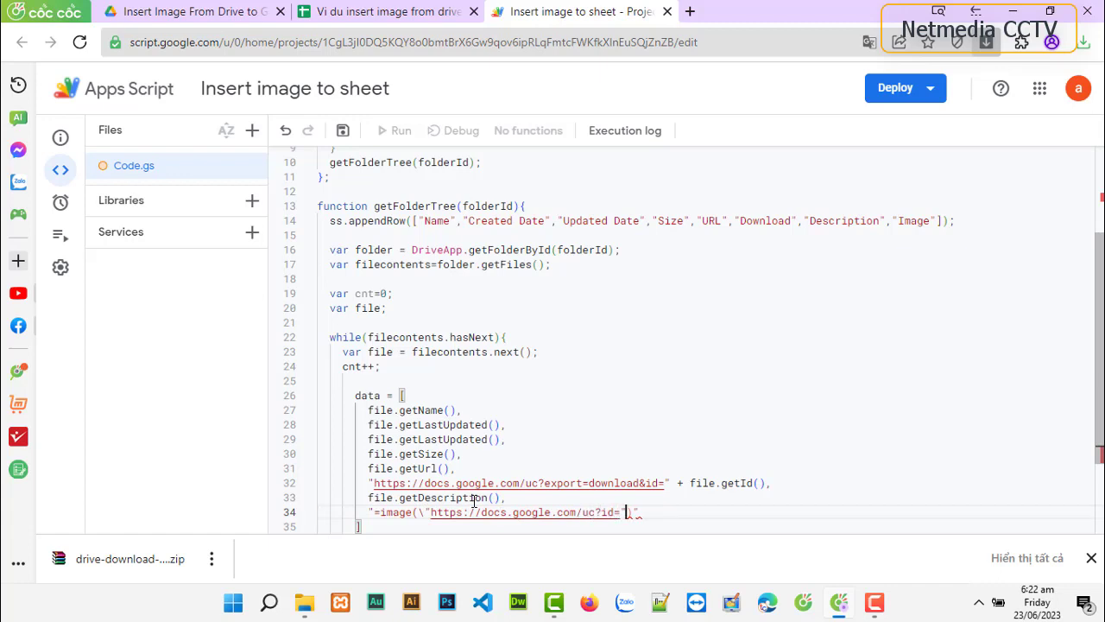
type("+ file.getId() + \"")
type("\\\")\",")
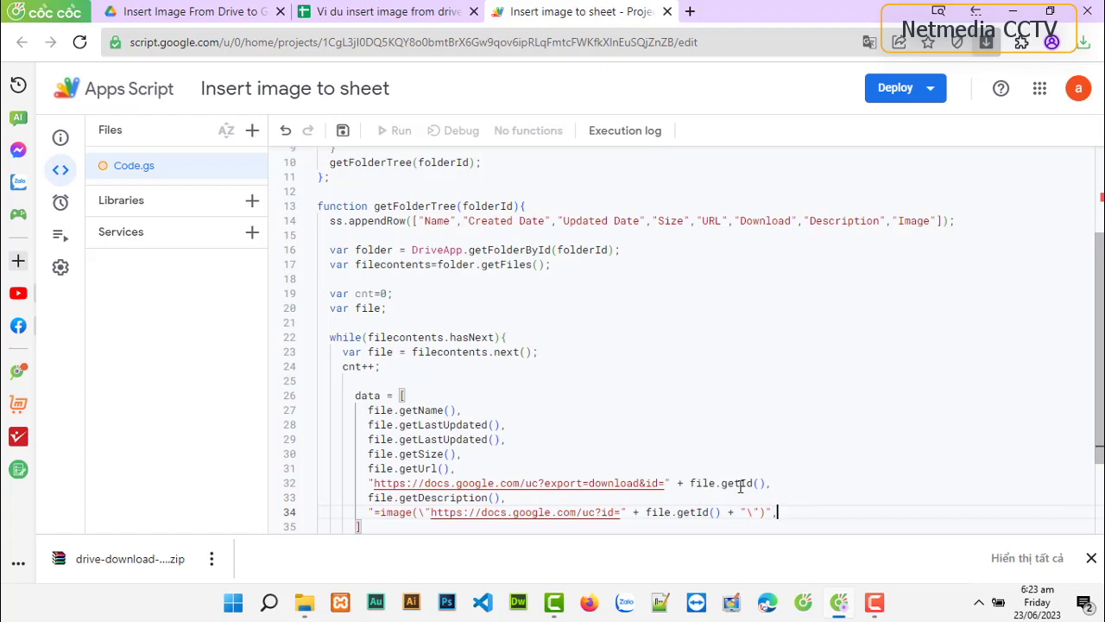
scroll(741, 486, "down", 2)
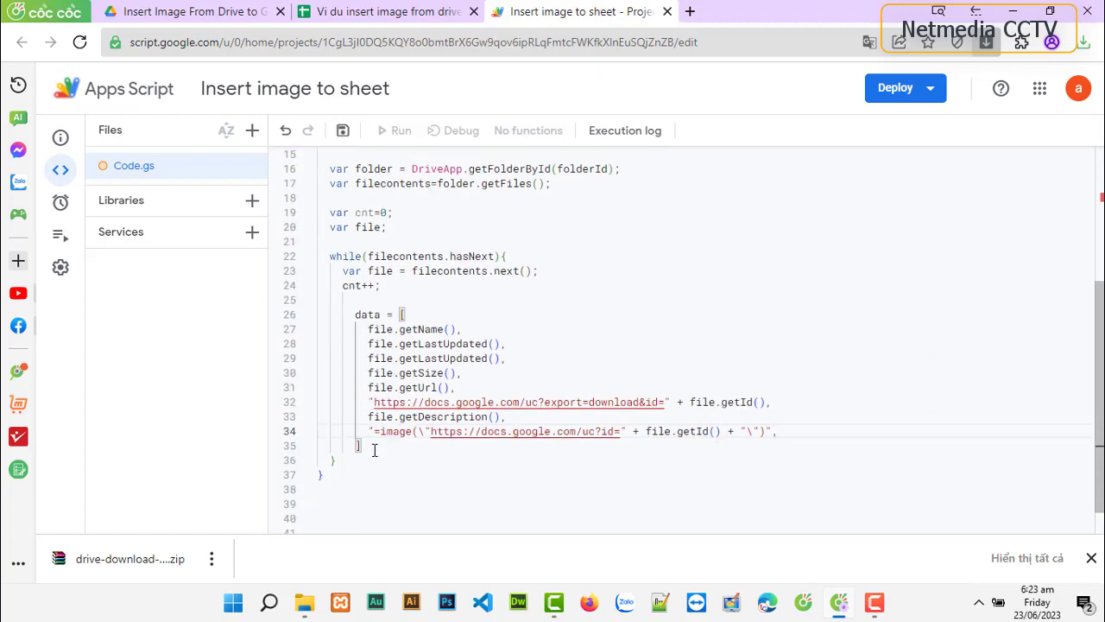
Step: Close the array with a semicolon and append each row with ss.appendRow(data);
type(";")
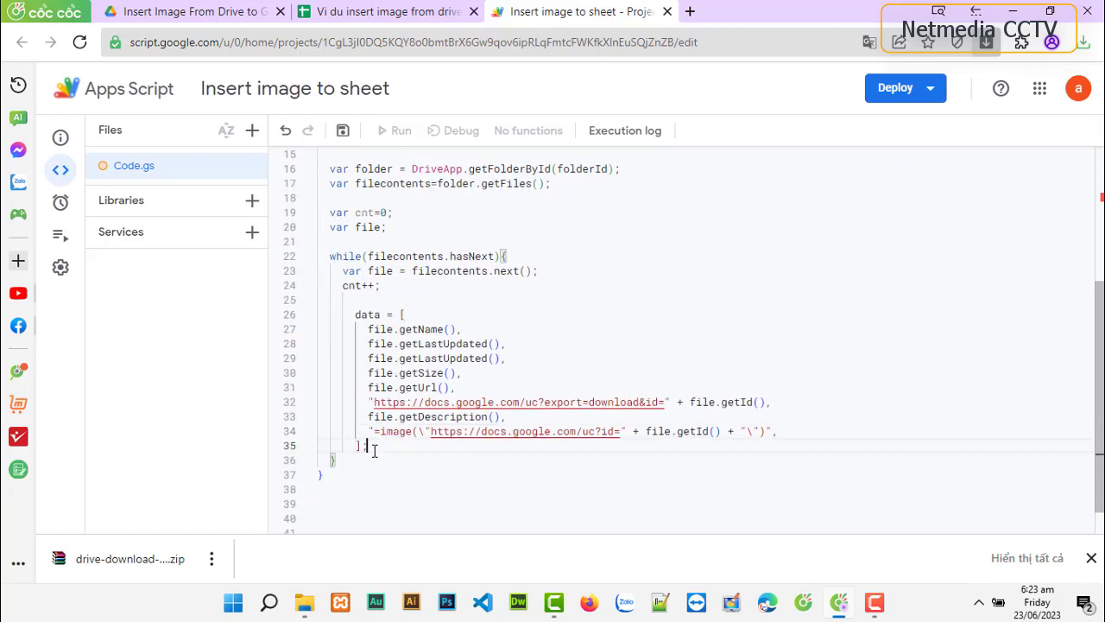
key("Return")
type("ss.ap")
key("Return")
type("(data);")
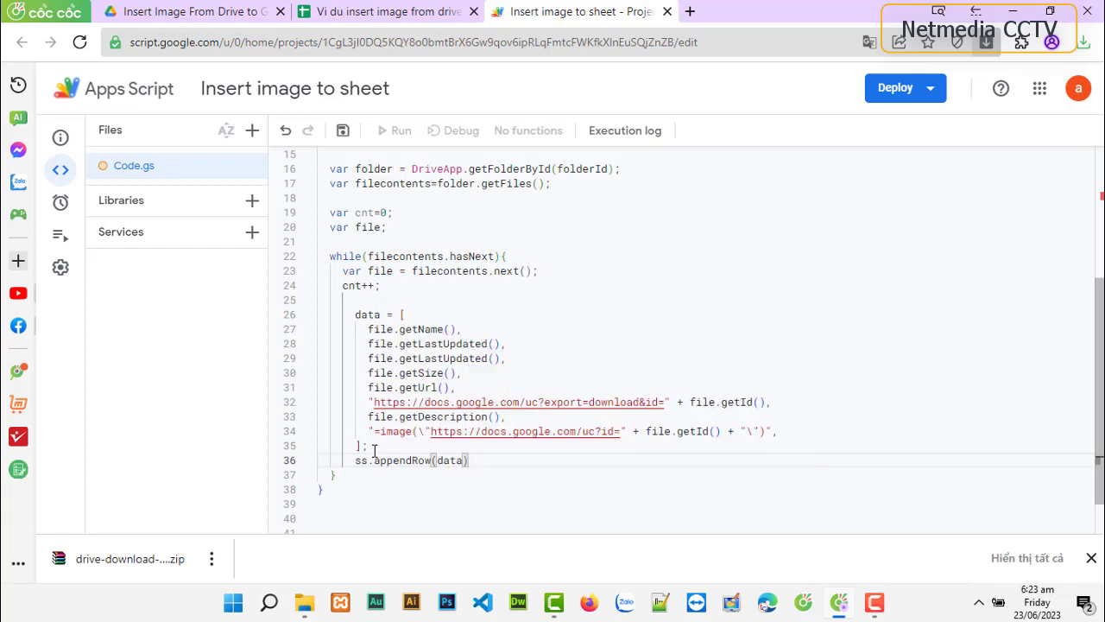
left_click(365, 474)
type(";")
scroll(437, 466, "up", 5)
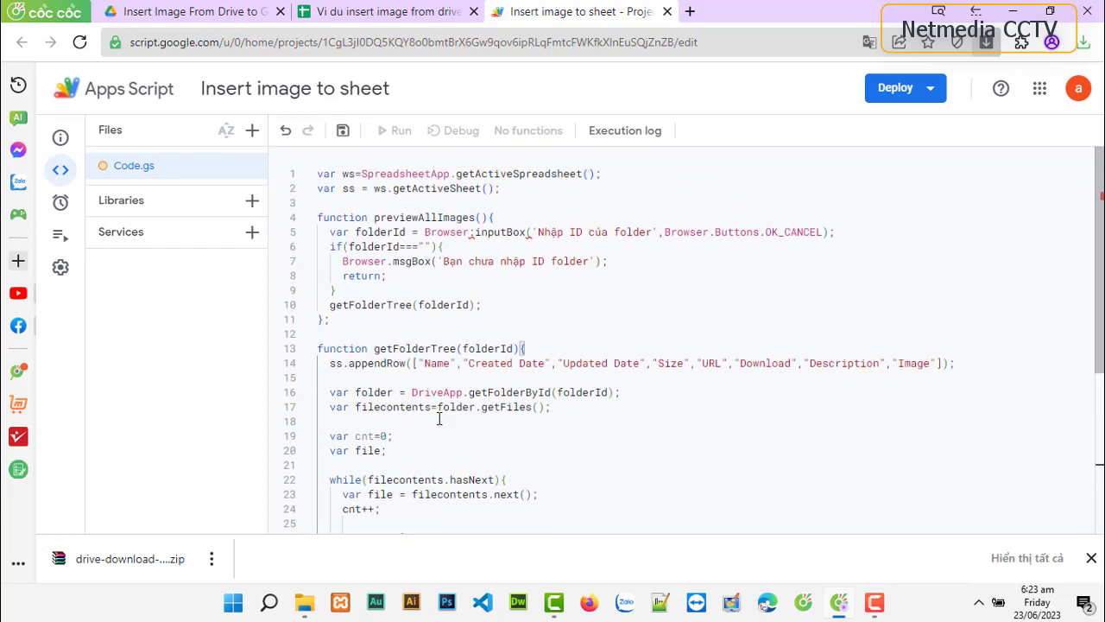
Step: Fix the line 5 syntax error by changing the stray semicolon after Browser to a period
key("ctrl+s")
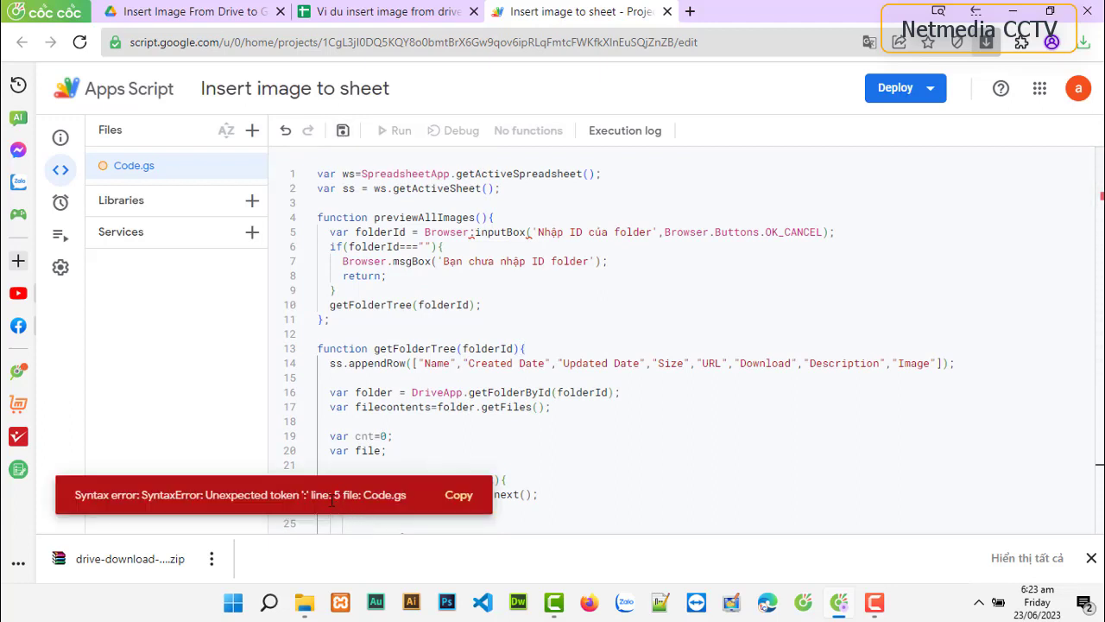
left_click(443, 244)
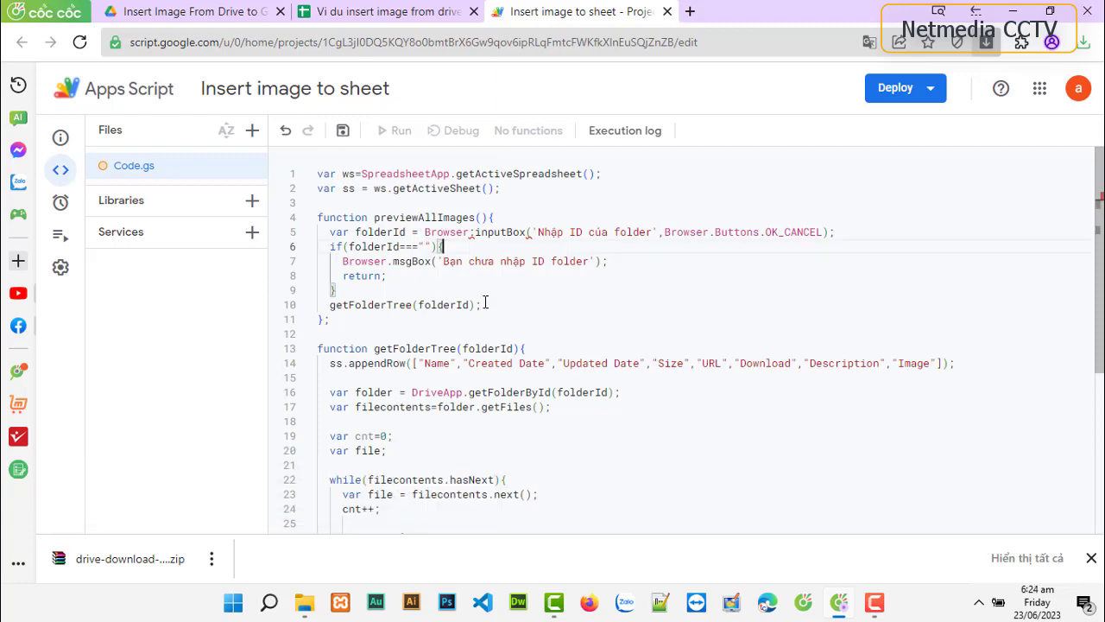
left_click(474, 232)
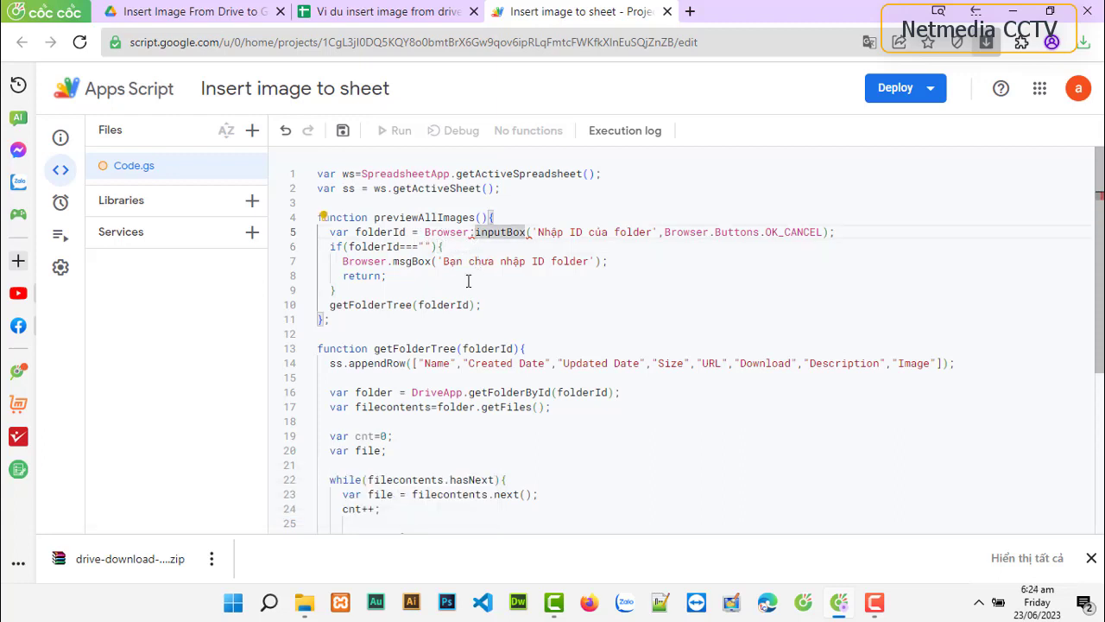
key("BackSpace")
type(".")
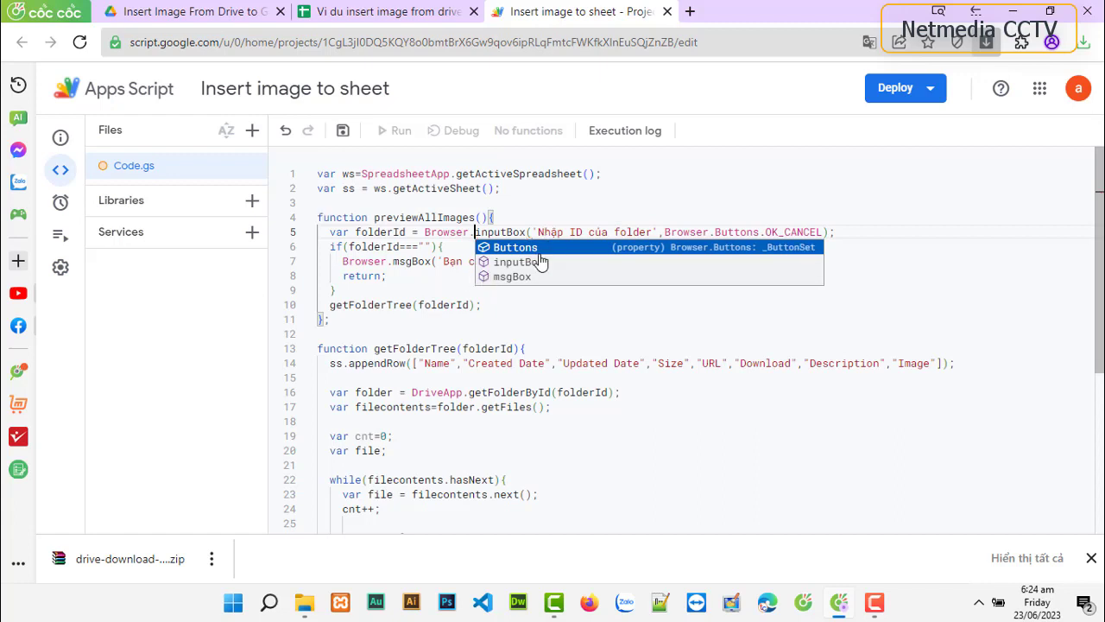
left_click(532, 263)
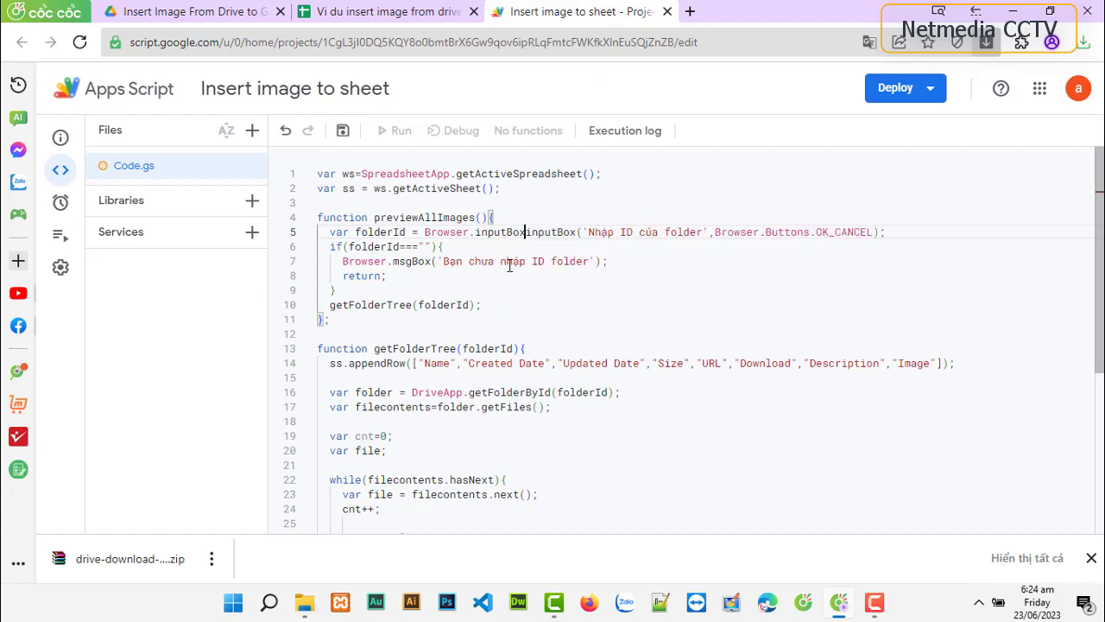
Step: Save the project, glance at the linked Google Sheet, and come back to the script
left_click(338, 131)
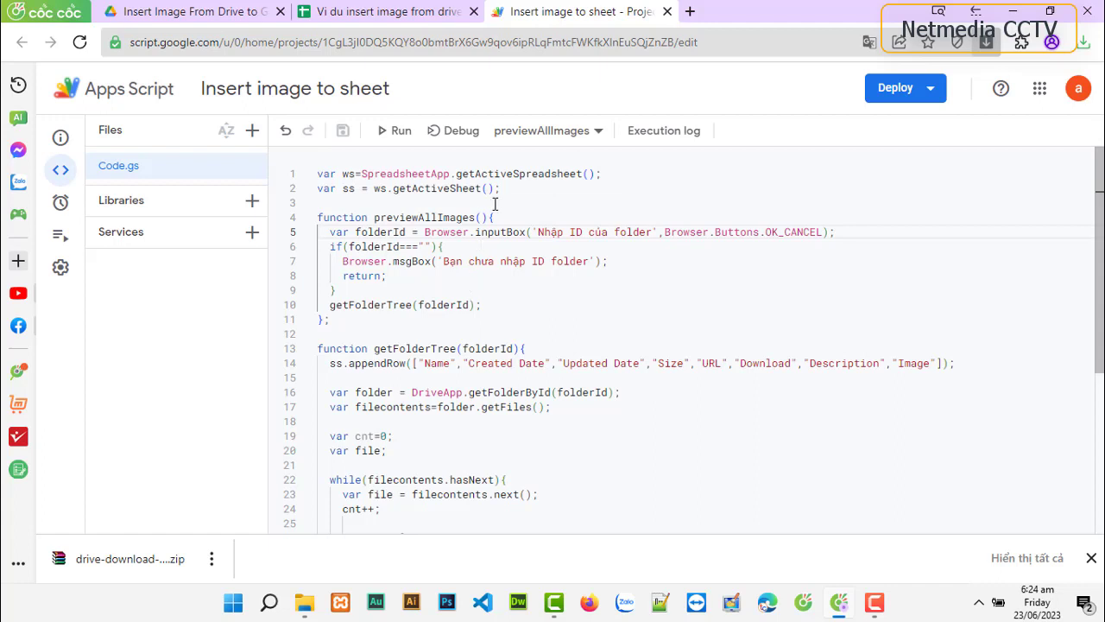
left_click(390, 12)
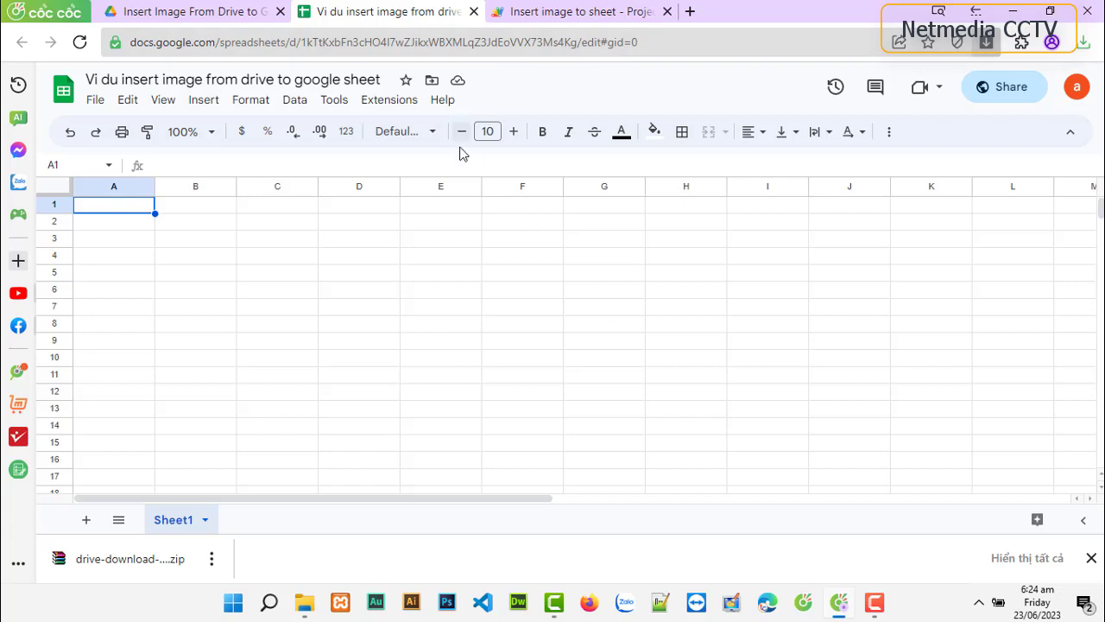
left_click(533, 12)
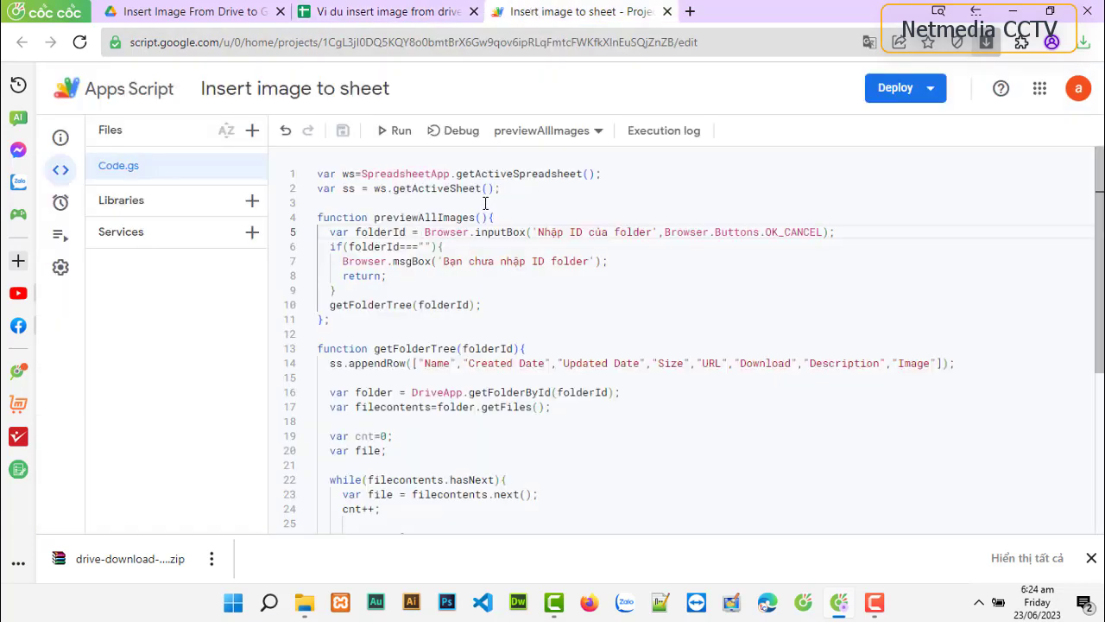
Step: Insert function onOpent() with var ui = SpreadsheetApp.getUi() and ui.createMenu('LẤY HÌNH ẢNH') below line 2
left_click(532, 193)
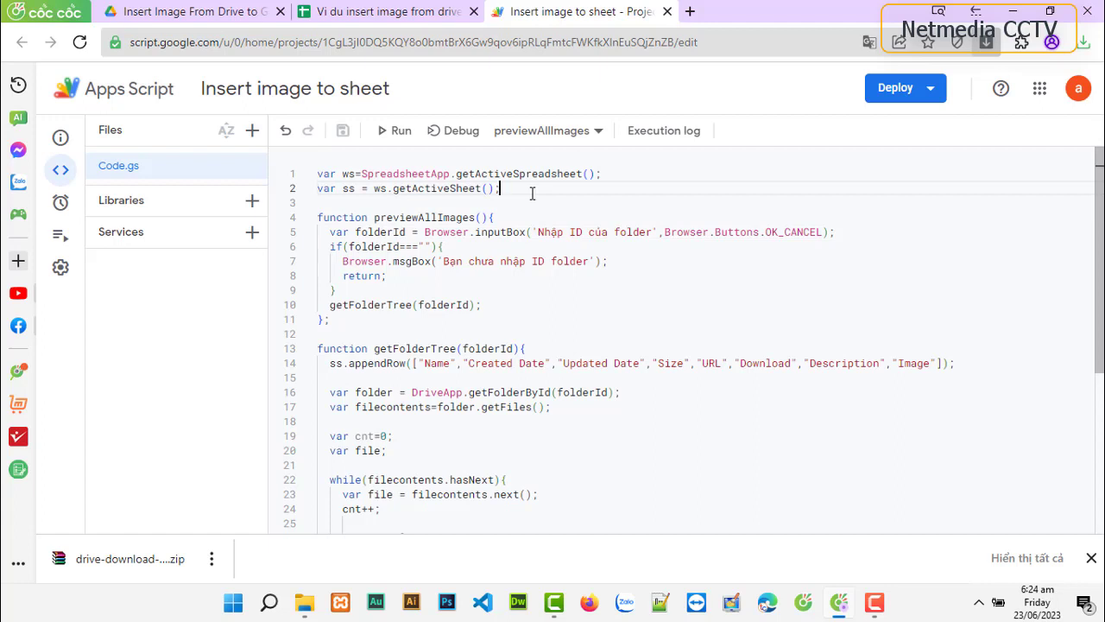
key("Return")
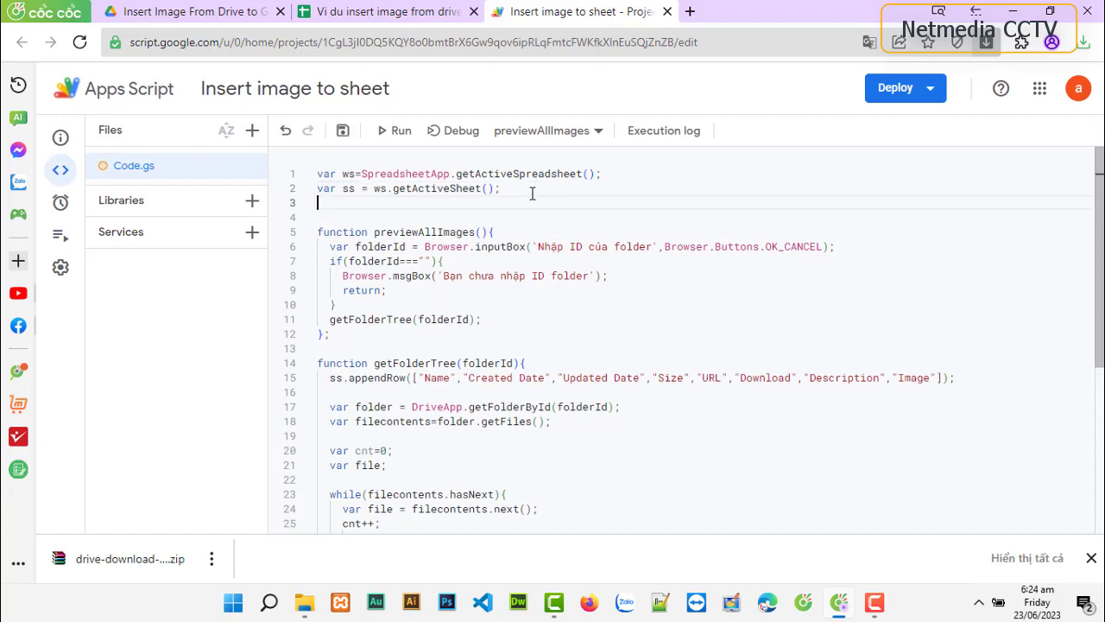
key("Return")
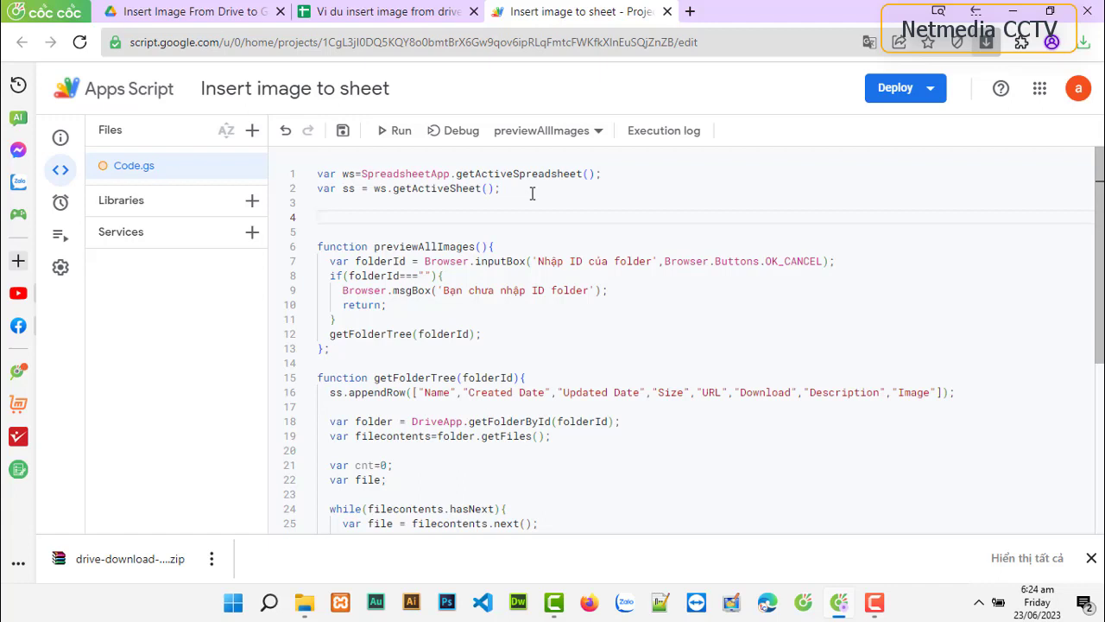
type("function onOpent")
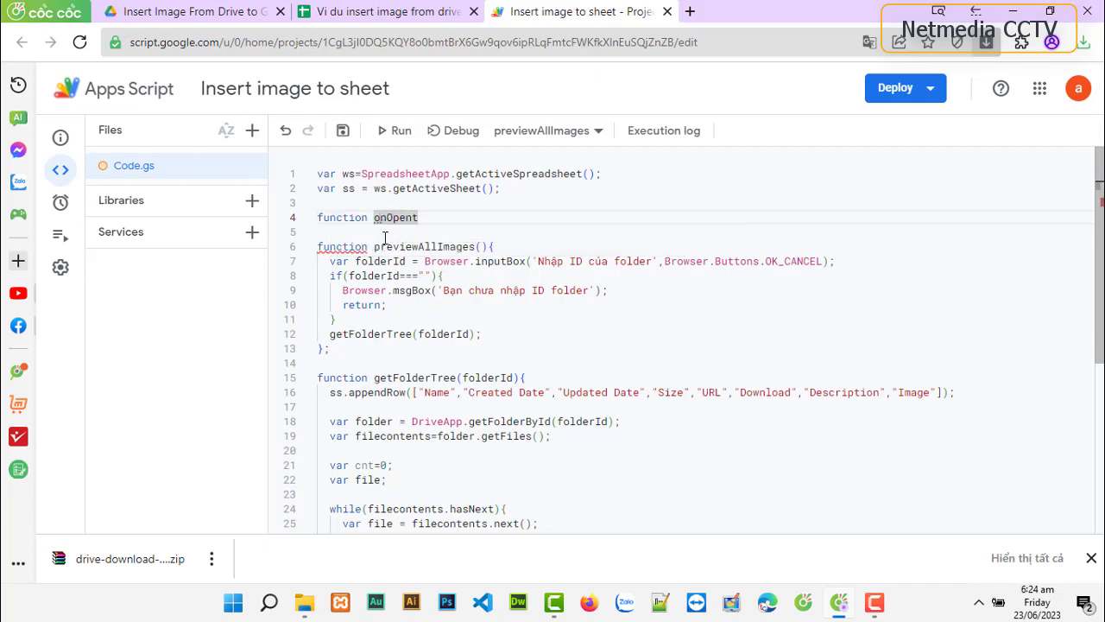
type("(){")
key("Return")
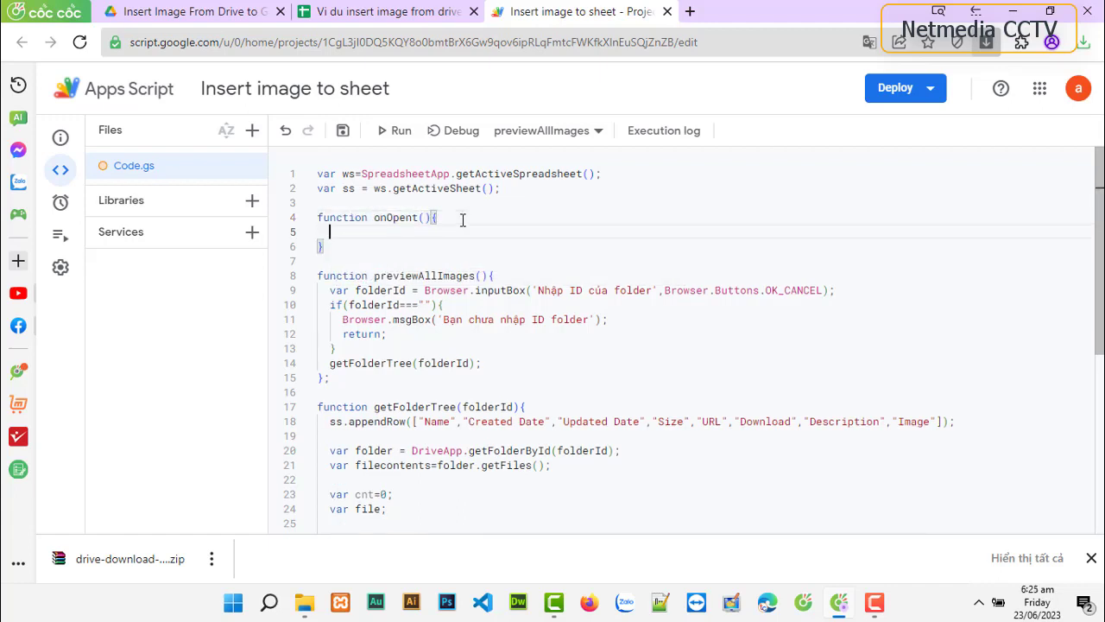
type("var")
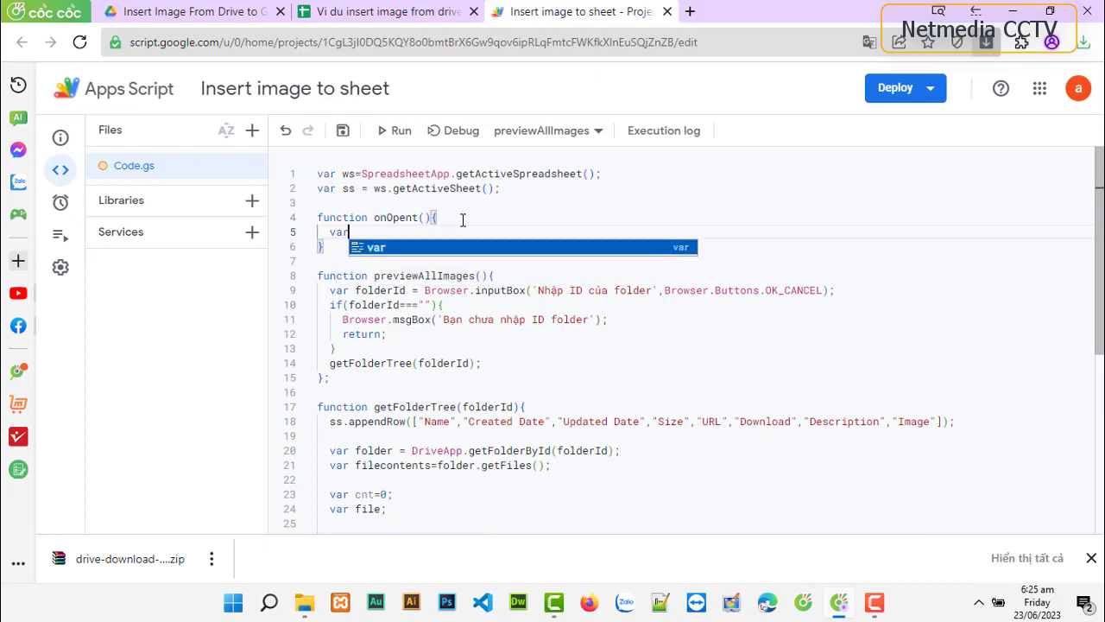
type(" ui = sp")
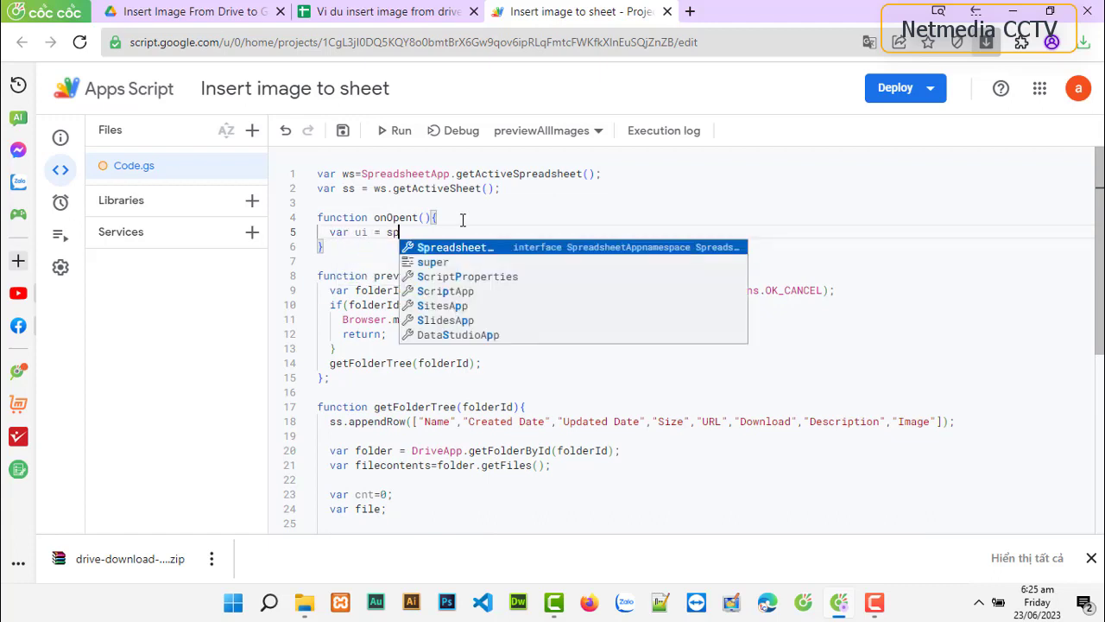
key("Return")
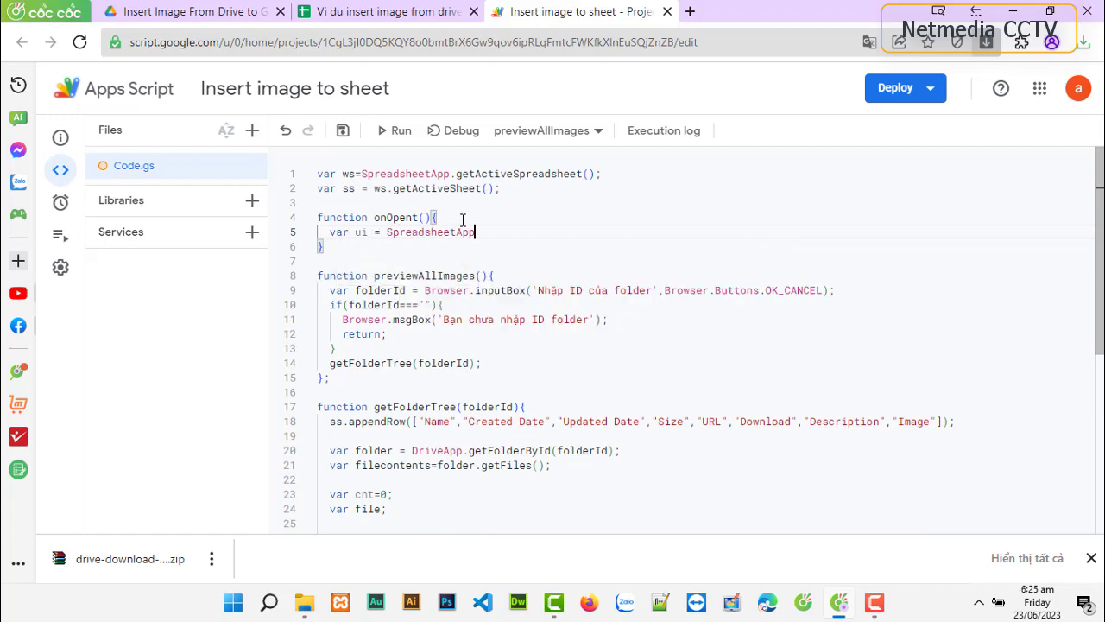
type("get")
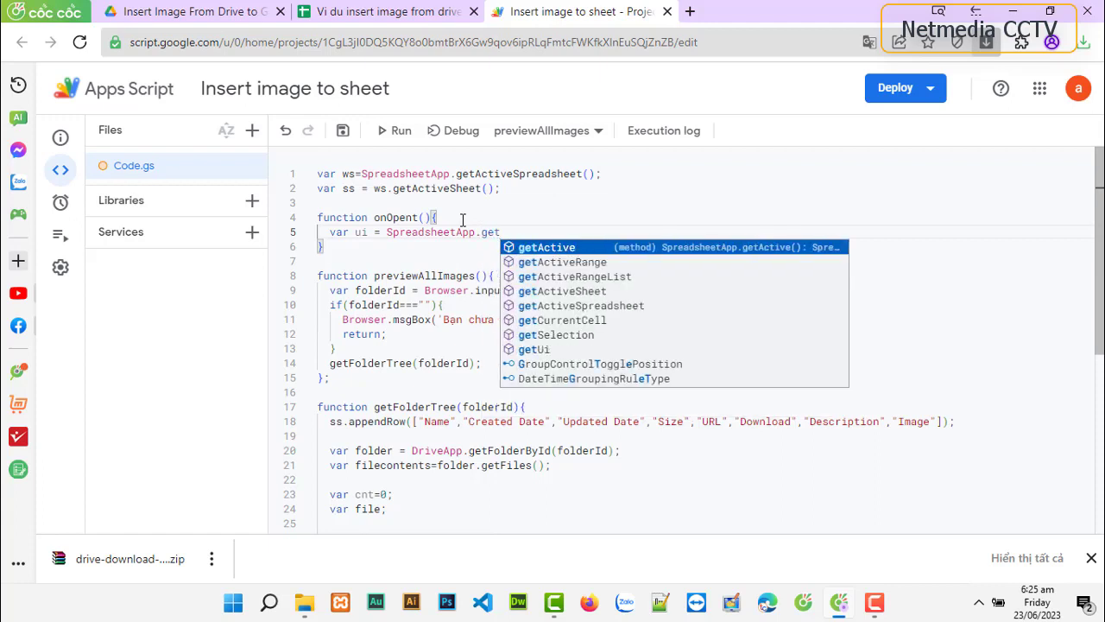
type("Ui();")
key("Return")
type("ui")
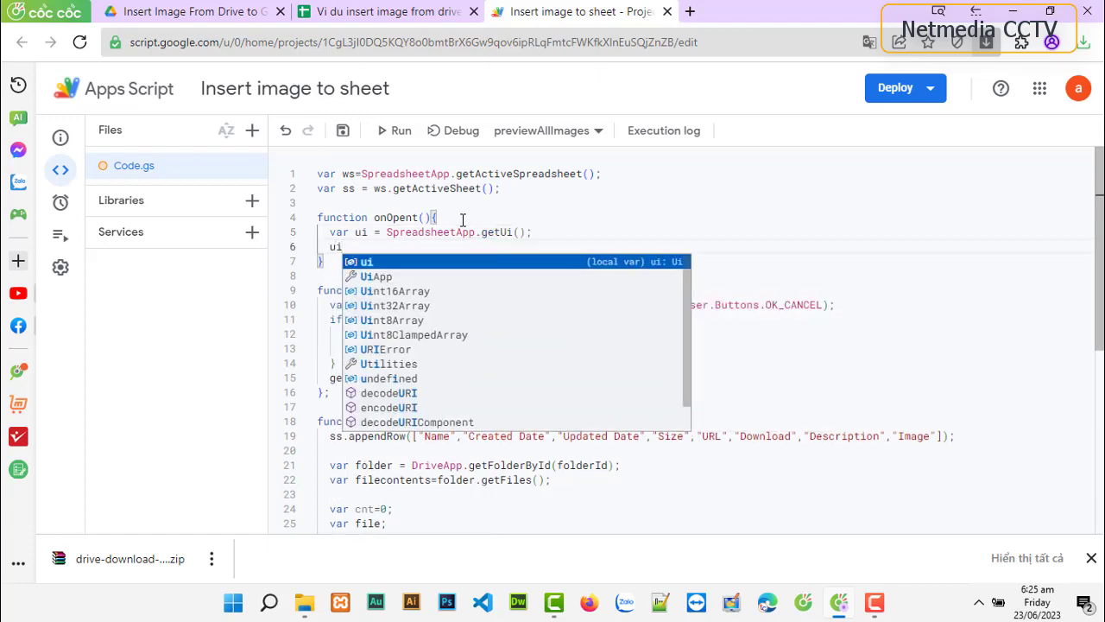
type(".createMenu")
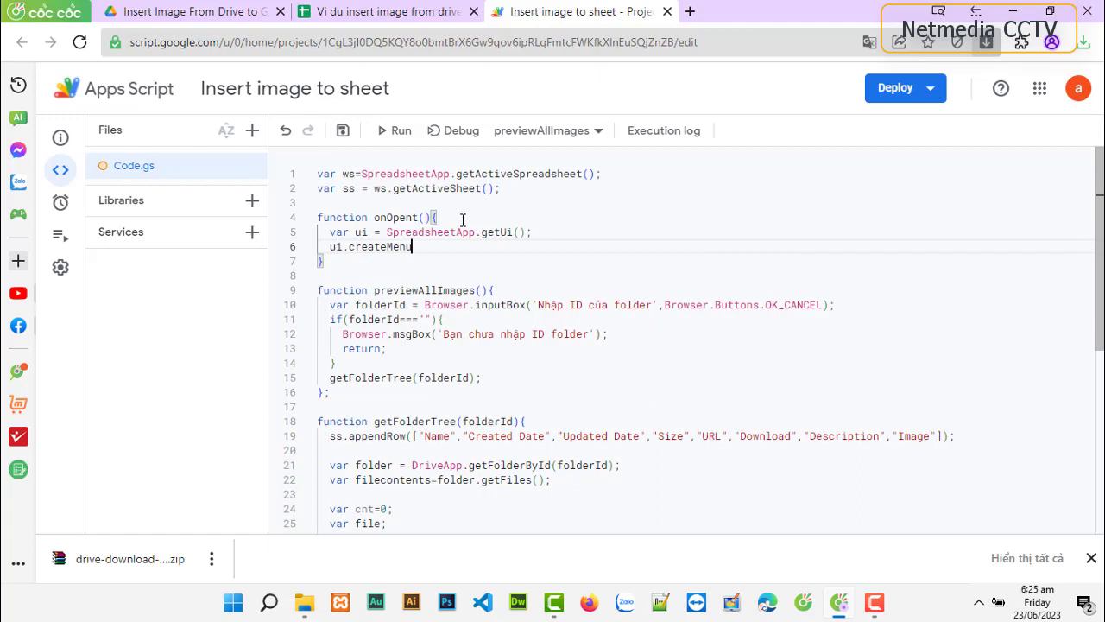
type("(")
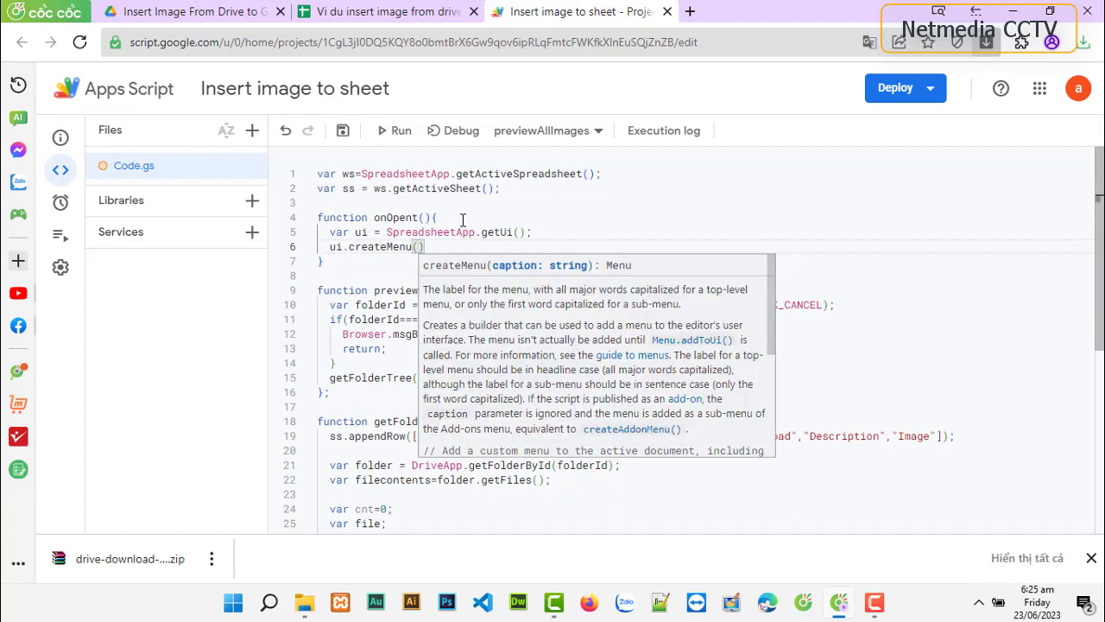
type("'")
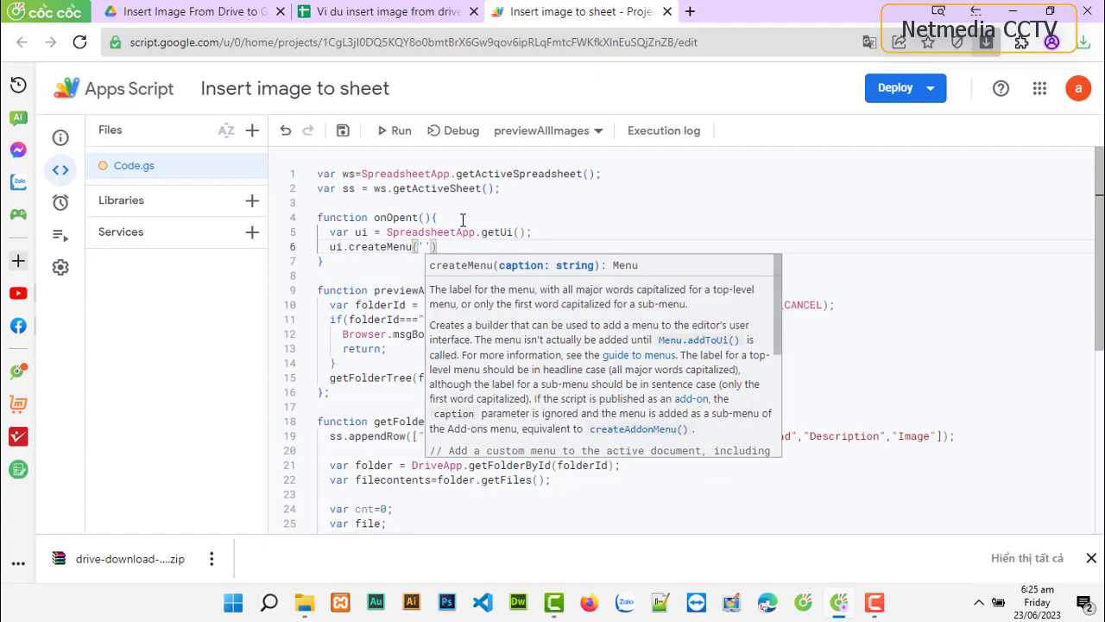
type("LẤY HINH ẢNH")
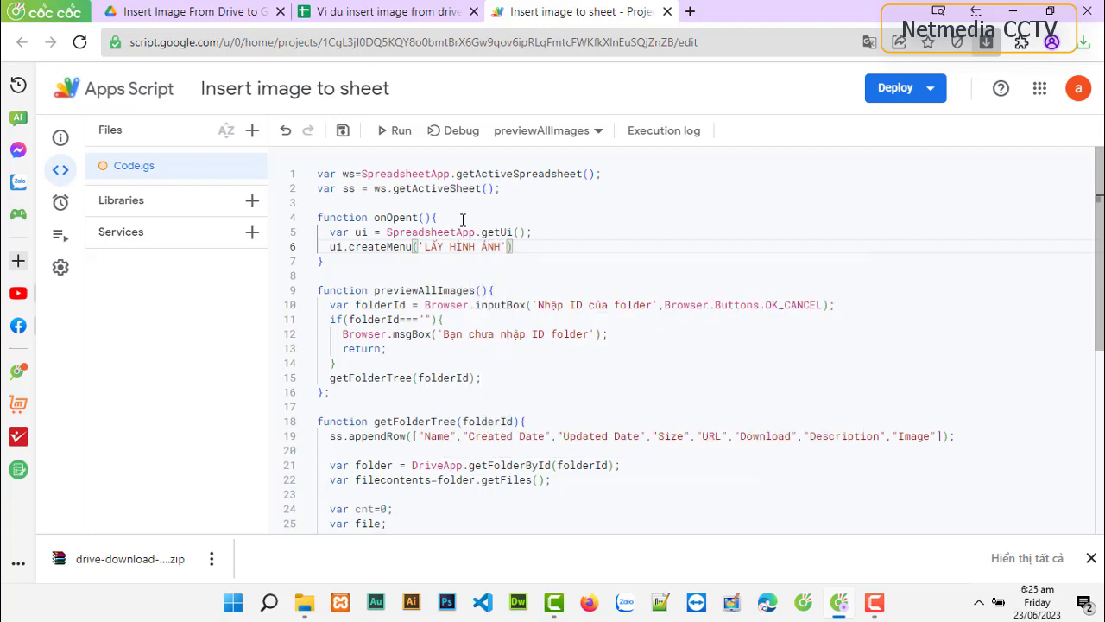
key("Return")
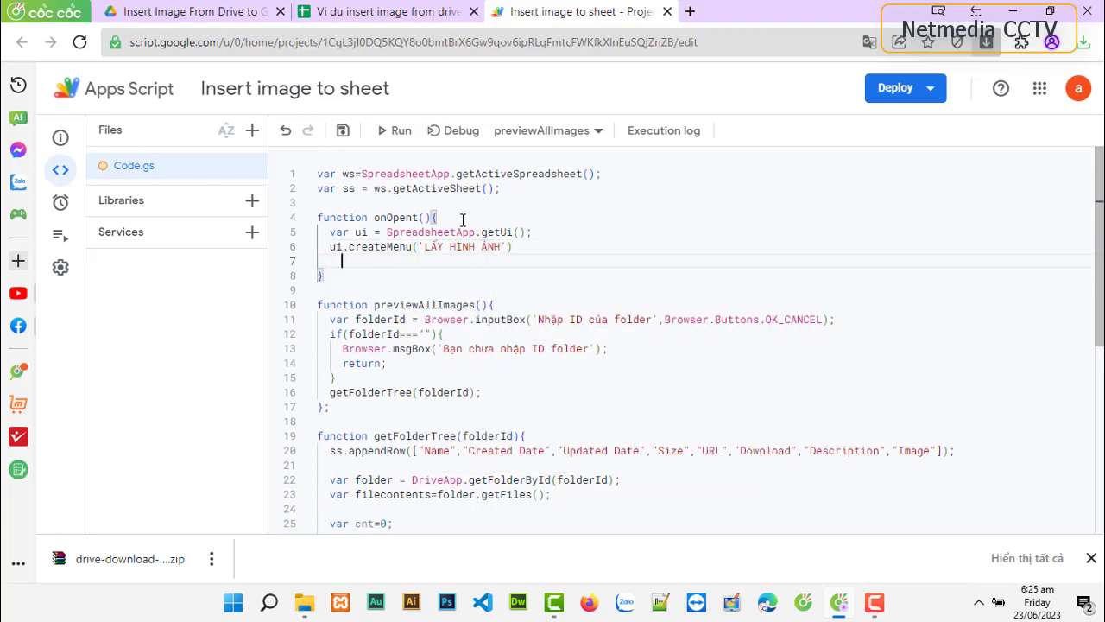
Step: Add a menu item 'Xem hình ảnh' that runs previewAllImages via .addItem
type(".ad")
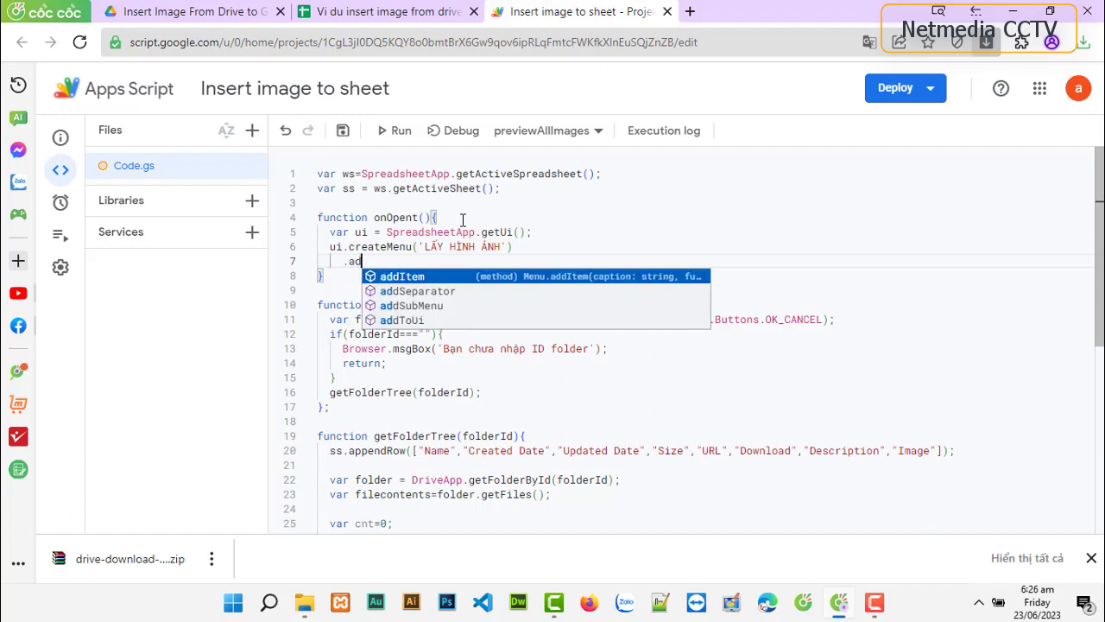
key("Return")
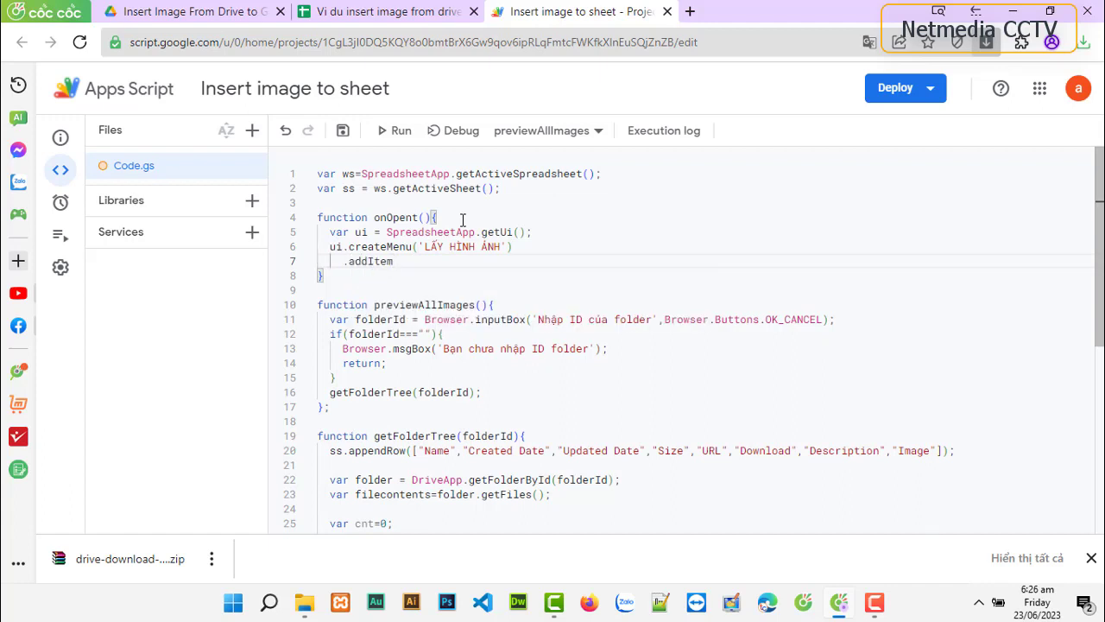
type("(")
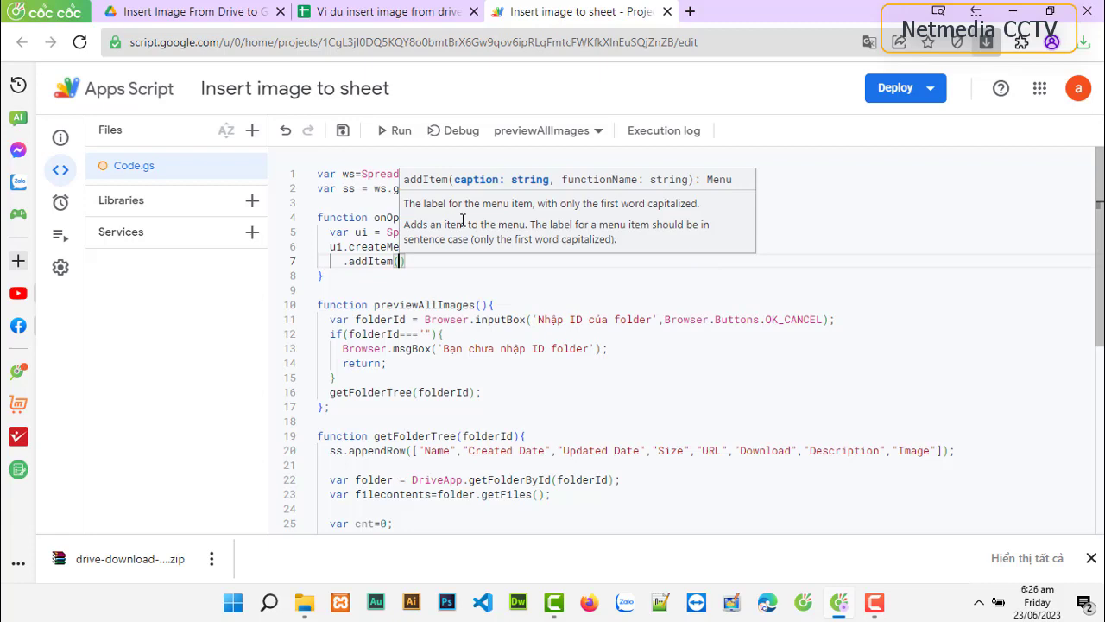
type("'Xem hinh anh")
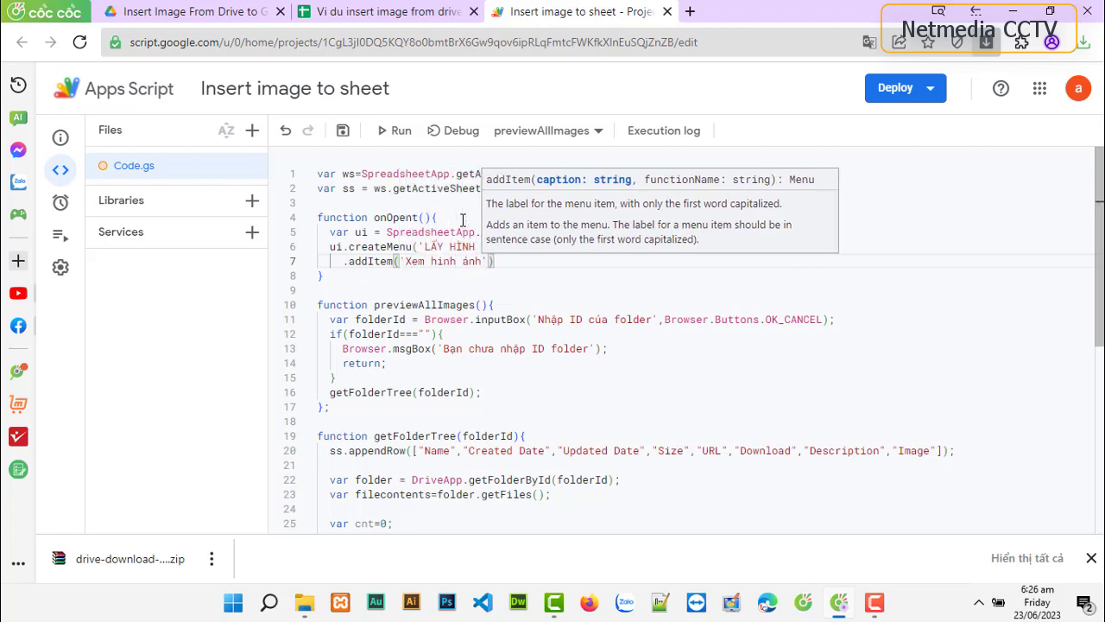
type("'")
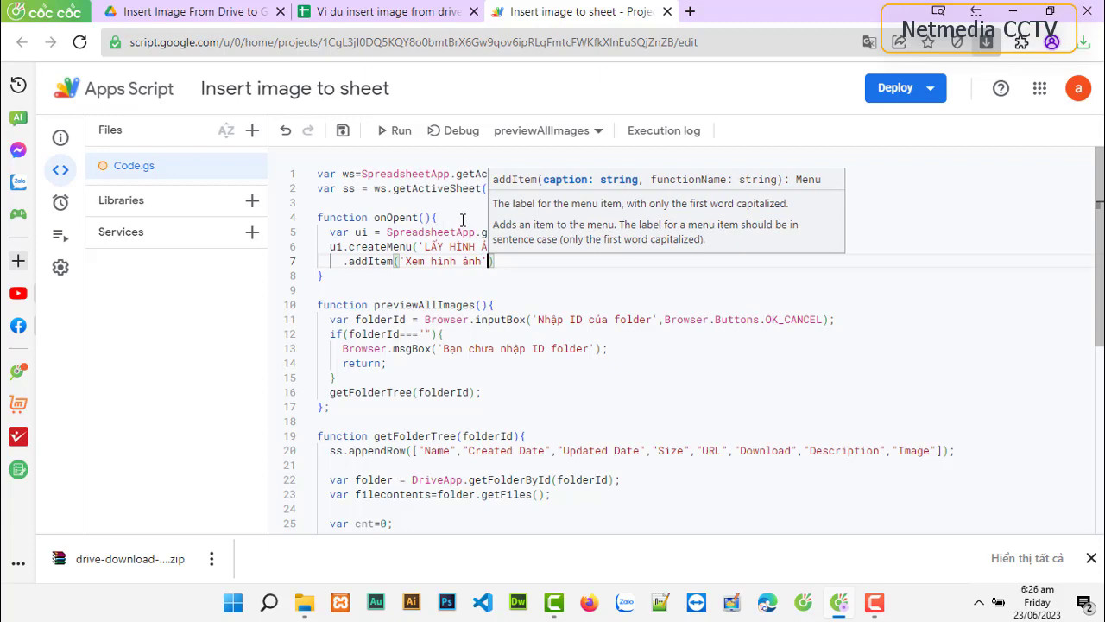
type(", '")
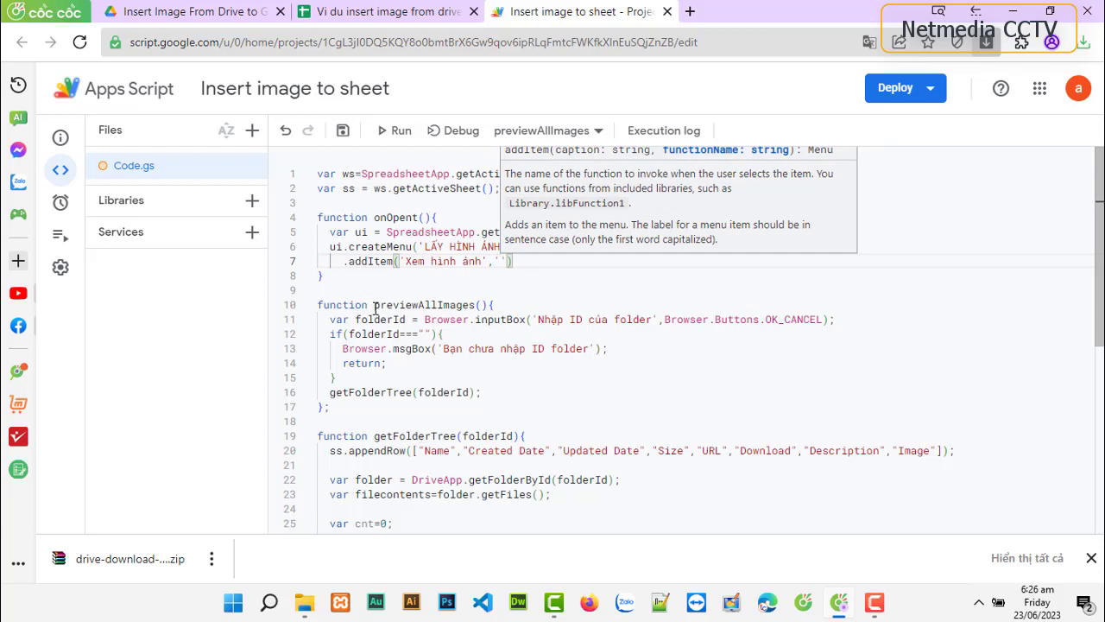
left_click_drag(373, 304, 475, 305)
key("ctrl+c")
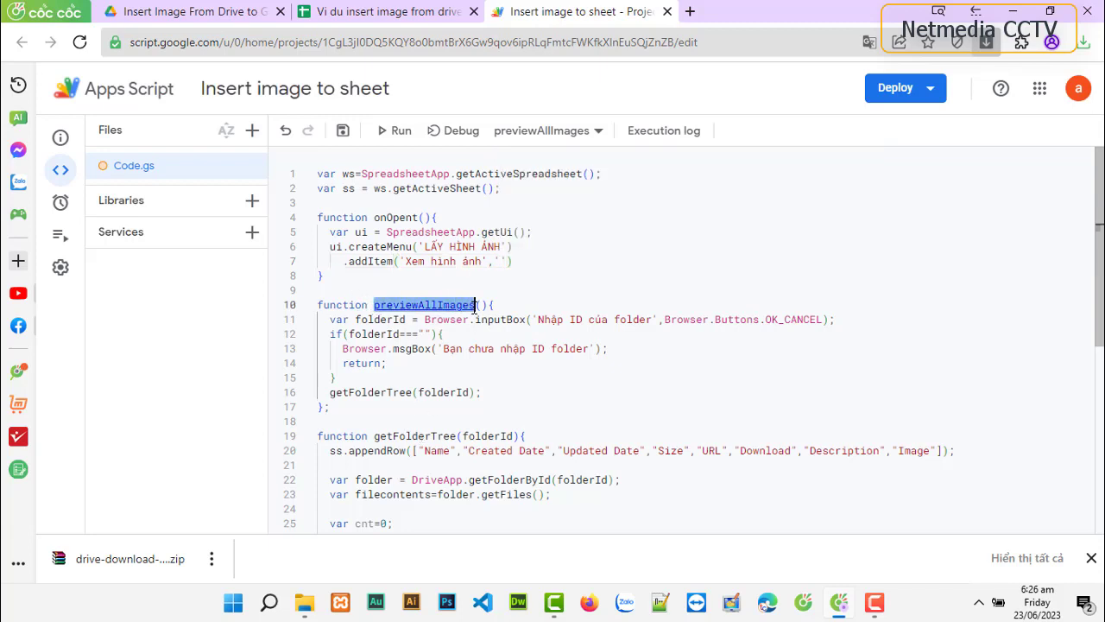
left_click(496, 261)
key("ctrl+v")
left_click(633, 264)
key("Return")
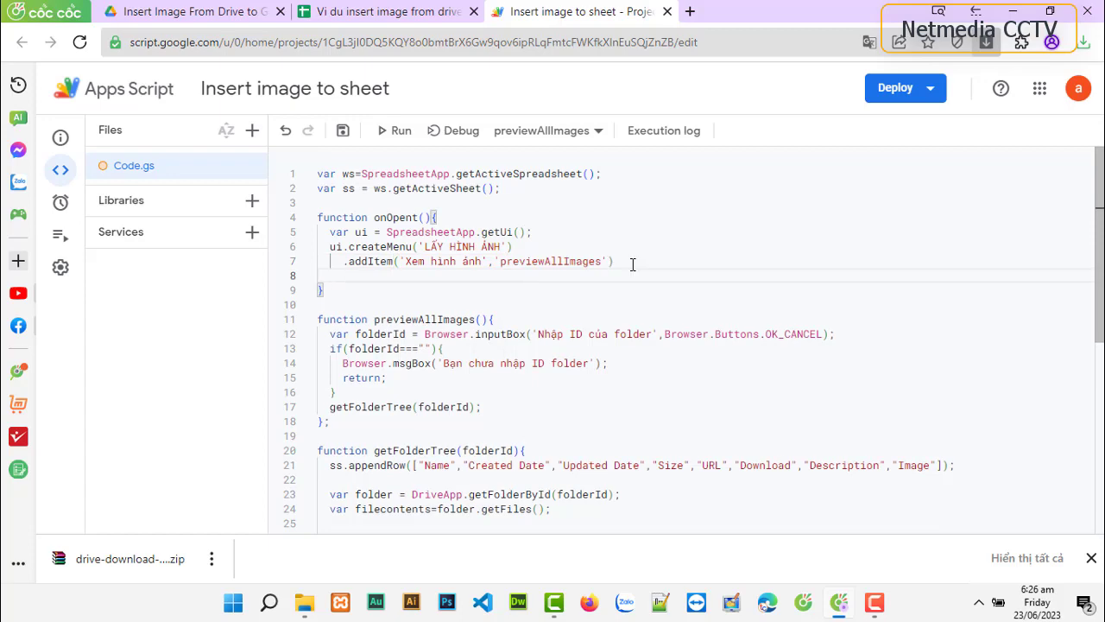
Step: Finish the menu with .addToUi(), rename onOpent to onOpen, and save the script
type(".addToUi();")
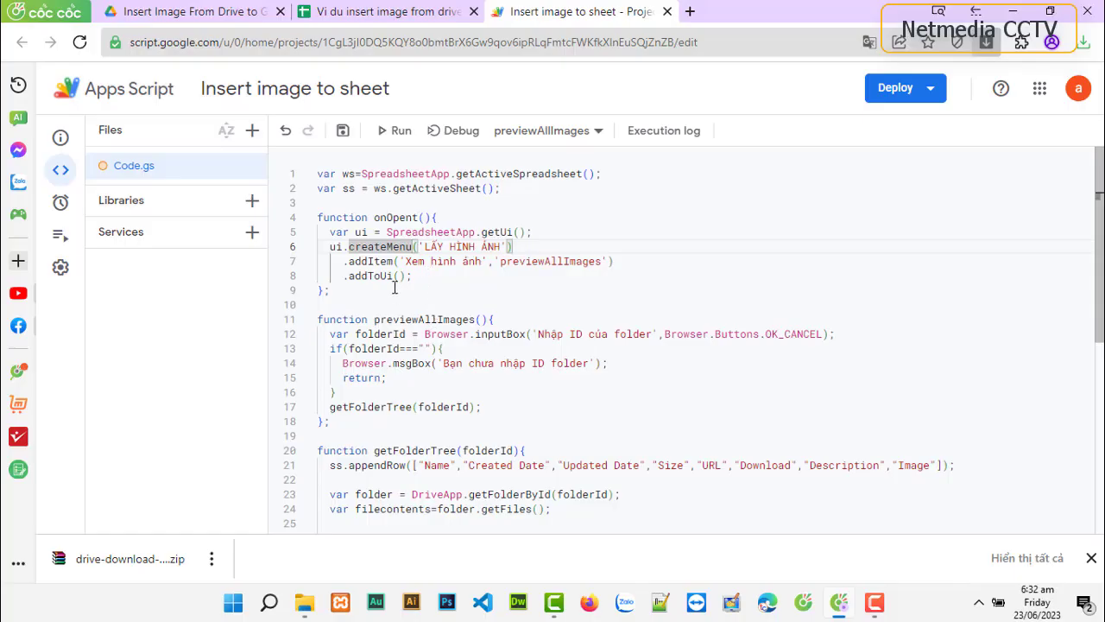
left_click(394, 275)
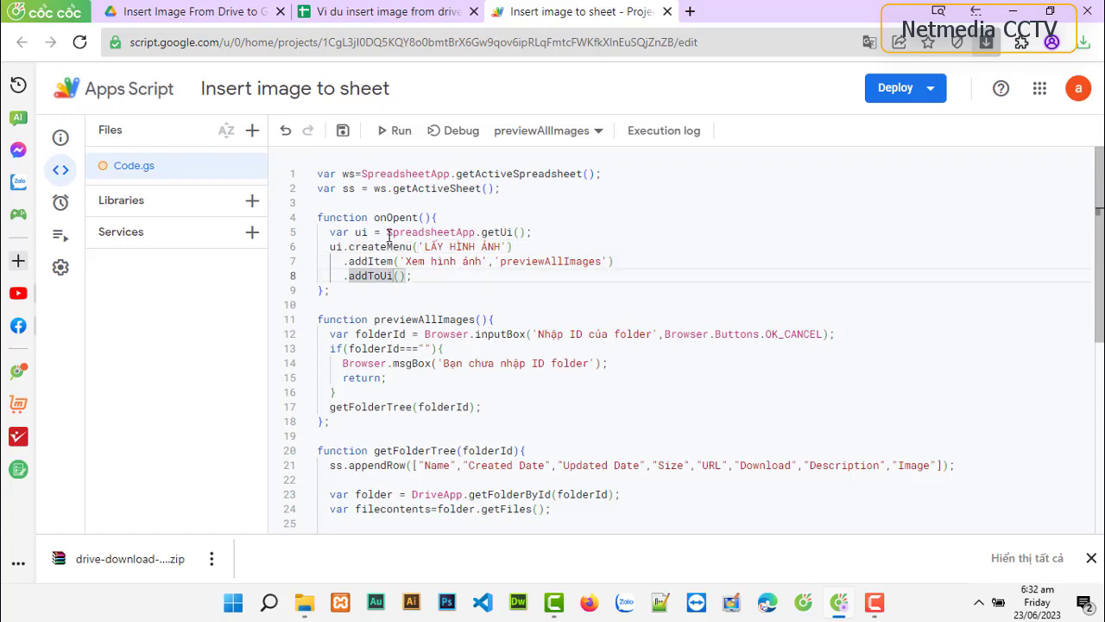
left_click(419, 233)
key("Up")
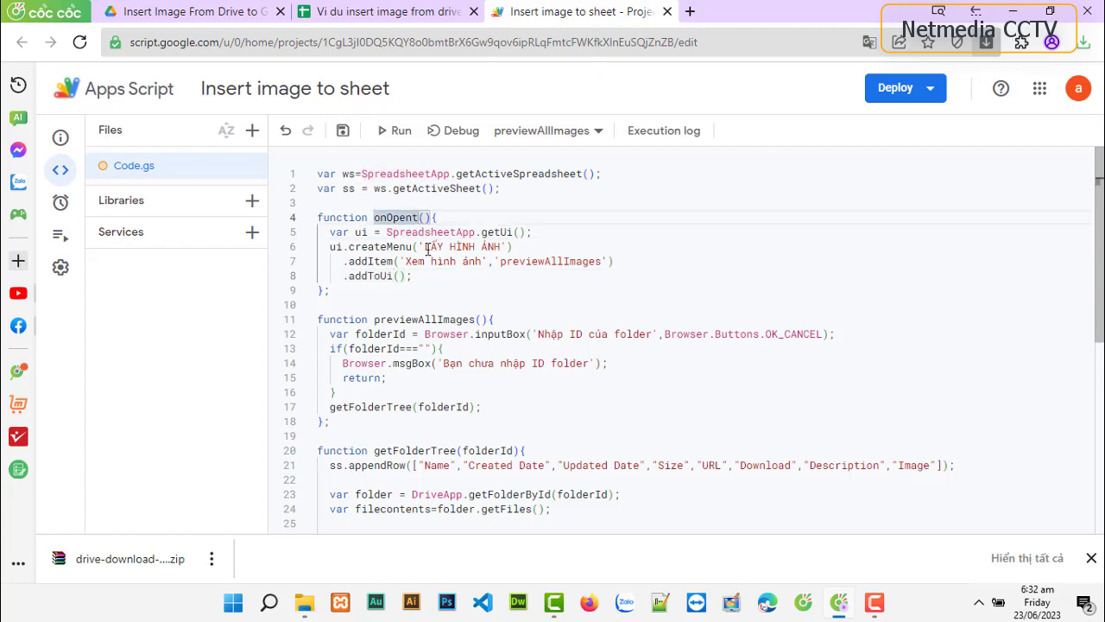
key("BackSpace")
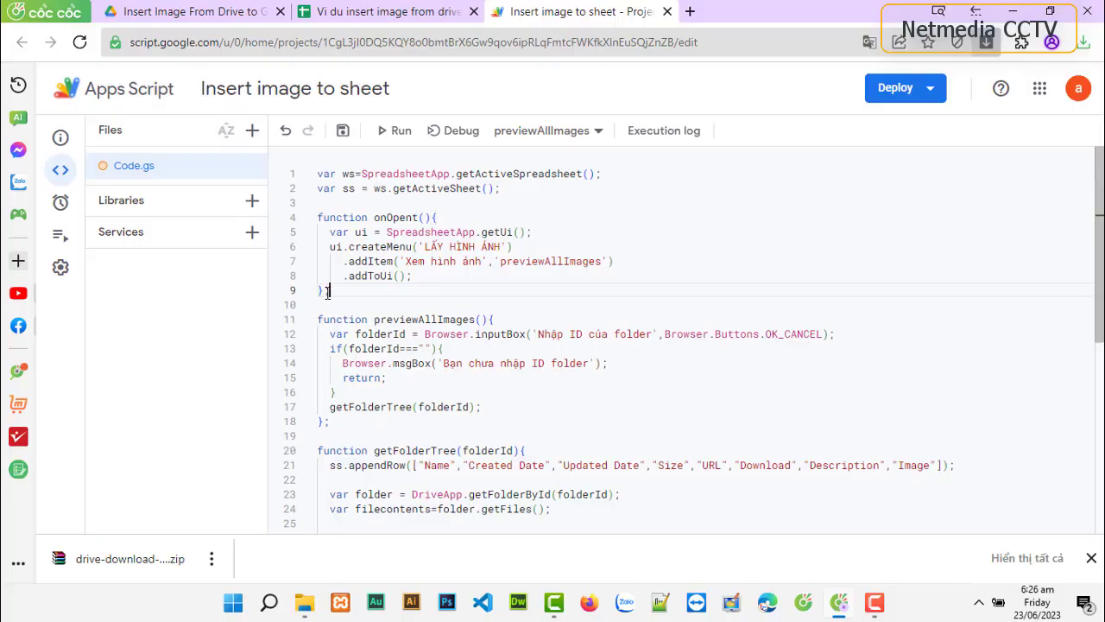
left_click(341, 131)
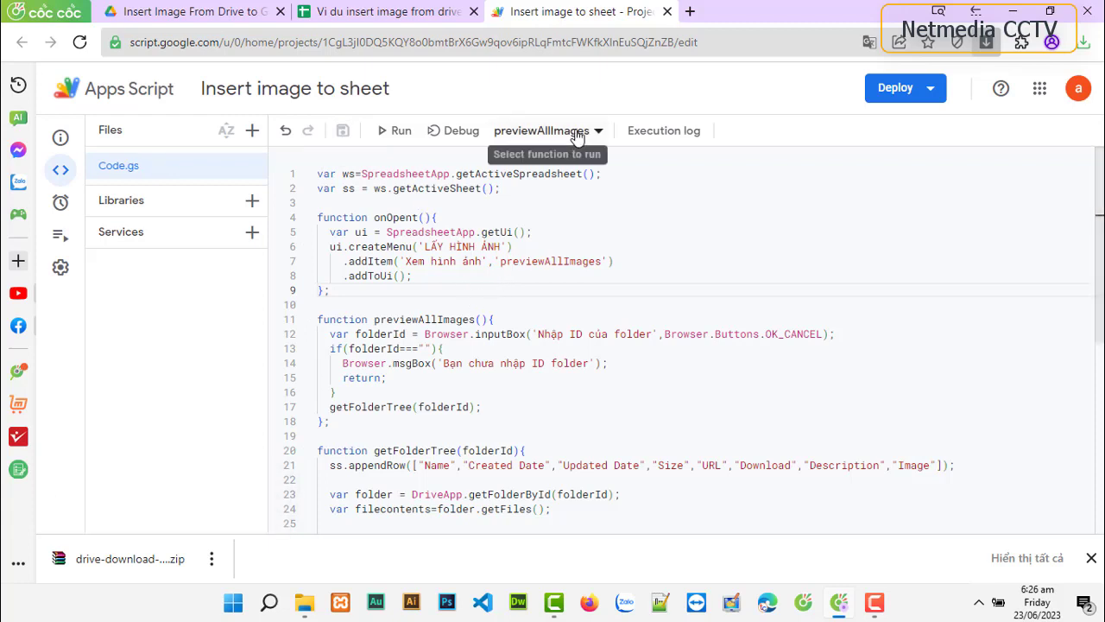
Step: Run previewAllImages, authorize the script past the unverified-app warning, and run it again
left_click(544, 131)
left_click(572, 227)
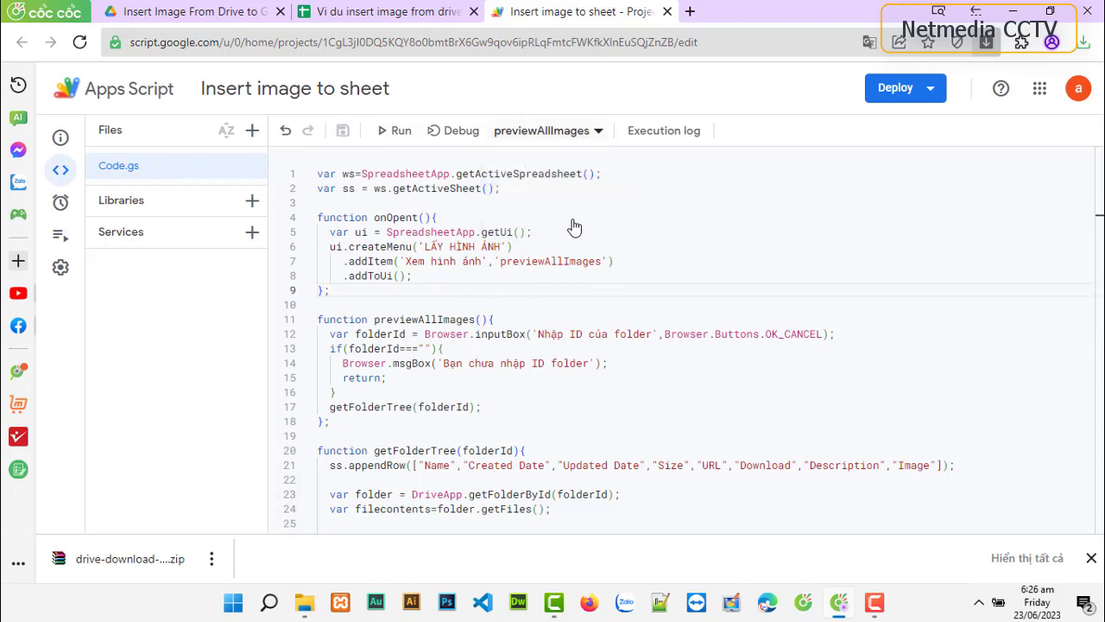
left_click(397, 131)
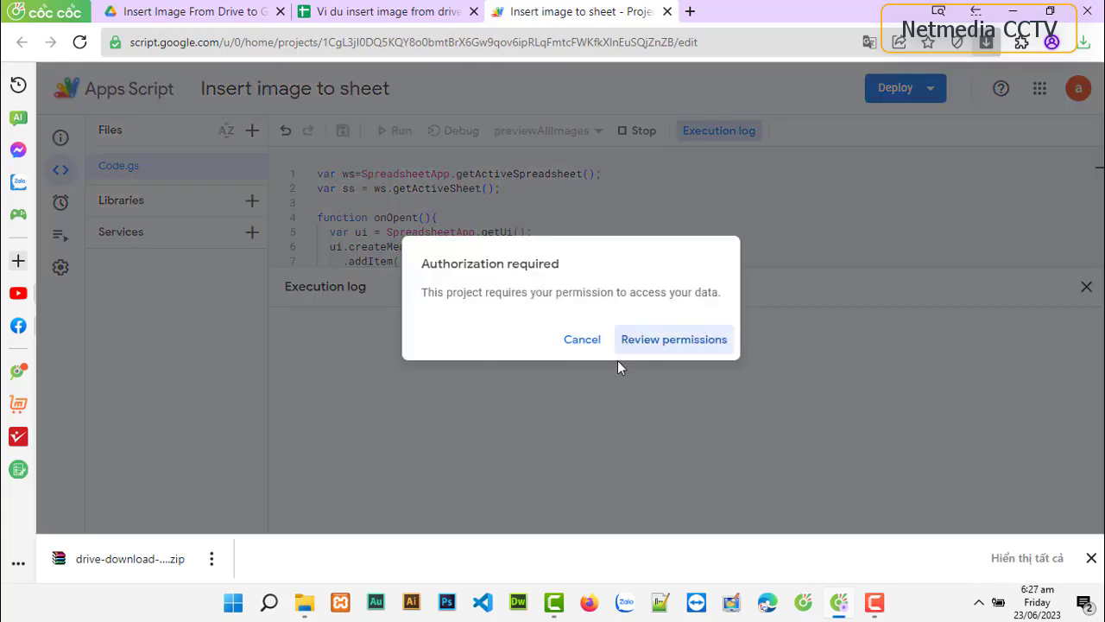
left_click(669, 347)
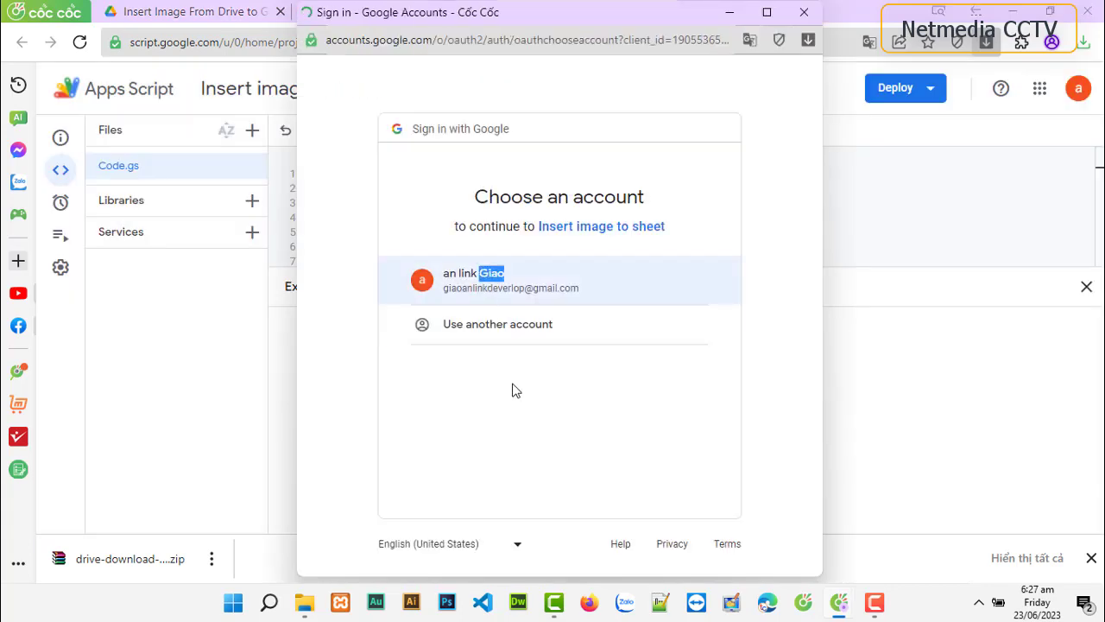
left_click(518, 279)
left_click(352, 357)
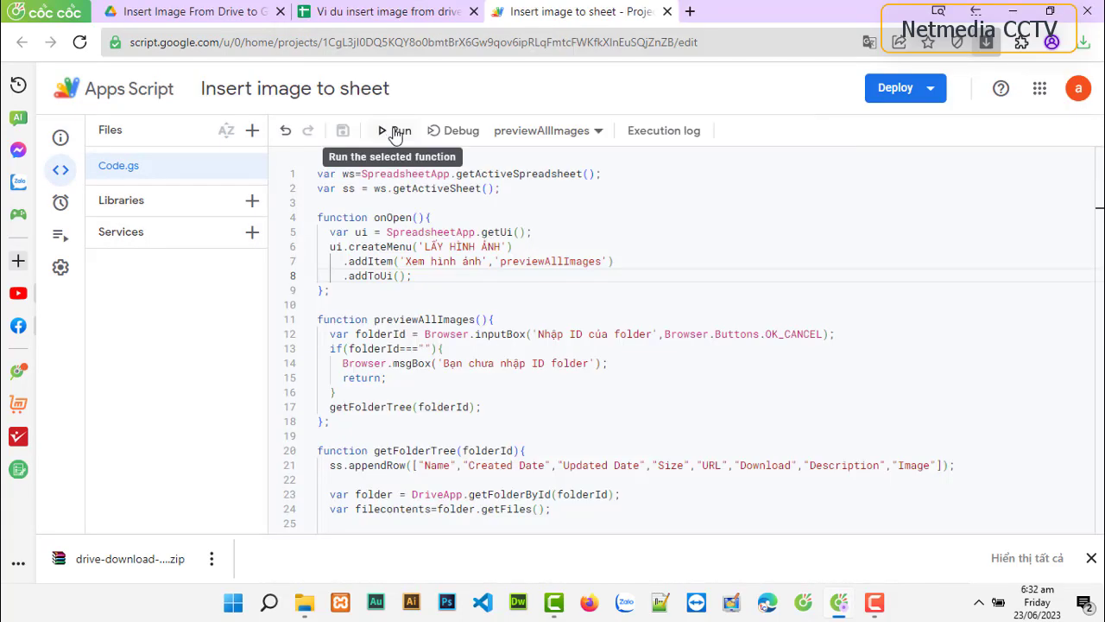
left_click(397, 134)
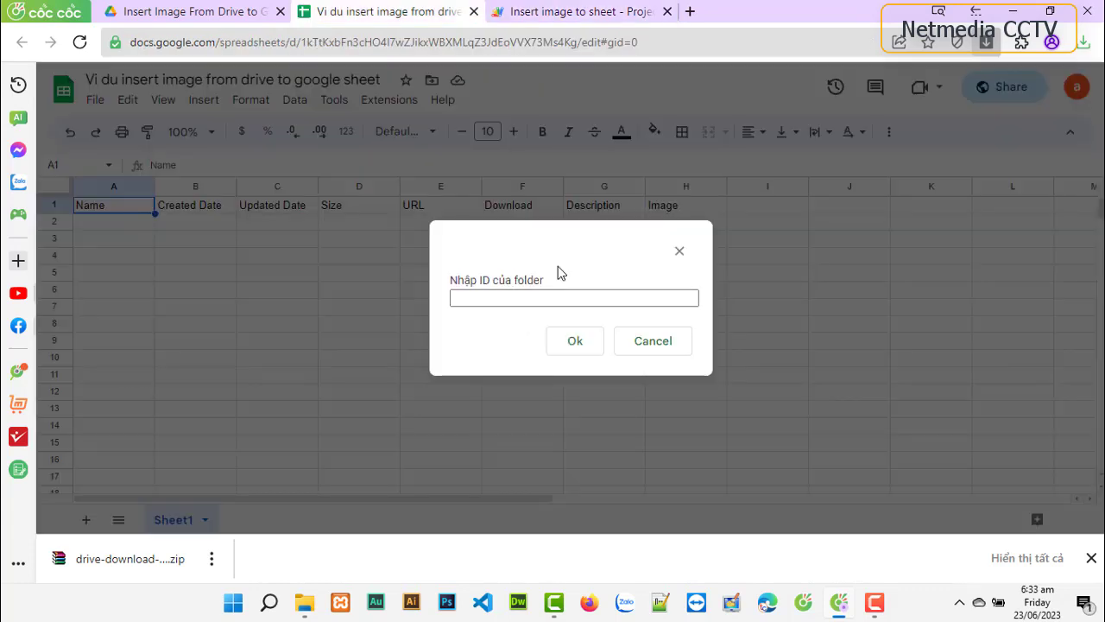
Step: Copy the Photo folder's ID from Drive's address bar and submit it in the folder ID prompt
left_click(226, 21)
double_click(345, 260)
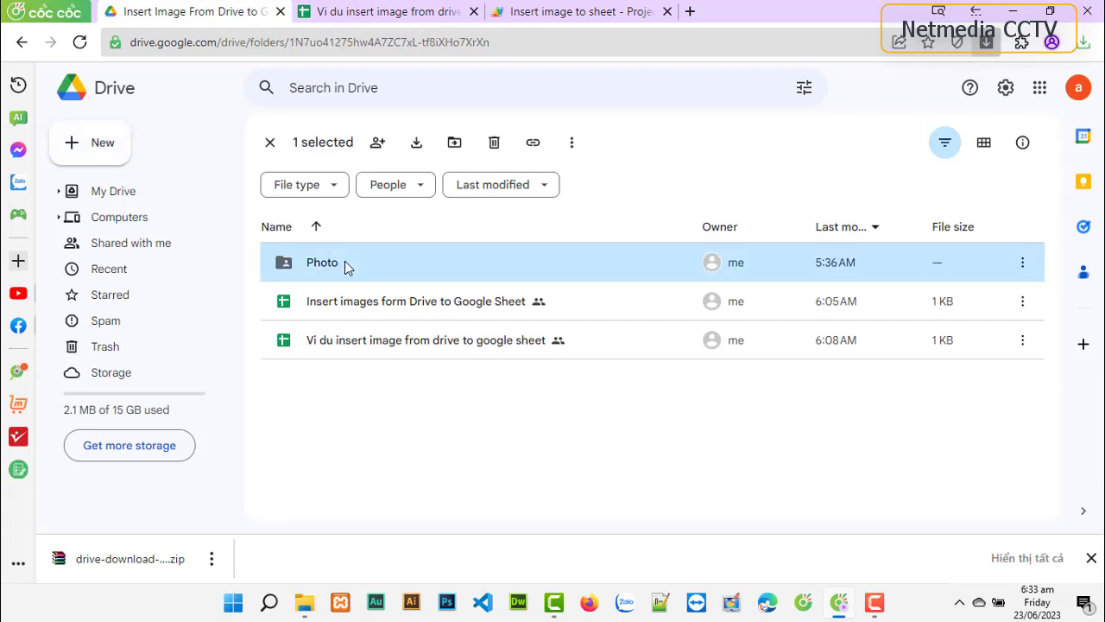
left_click_drag(325, 42, 532, 45)
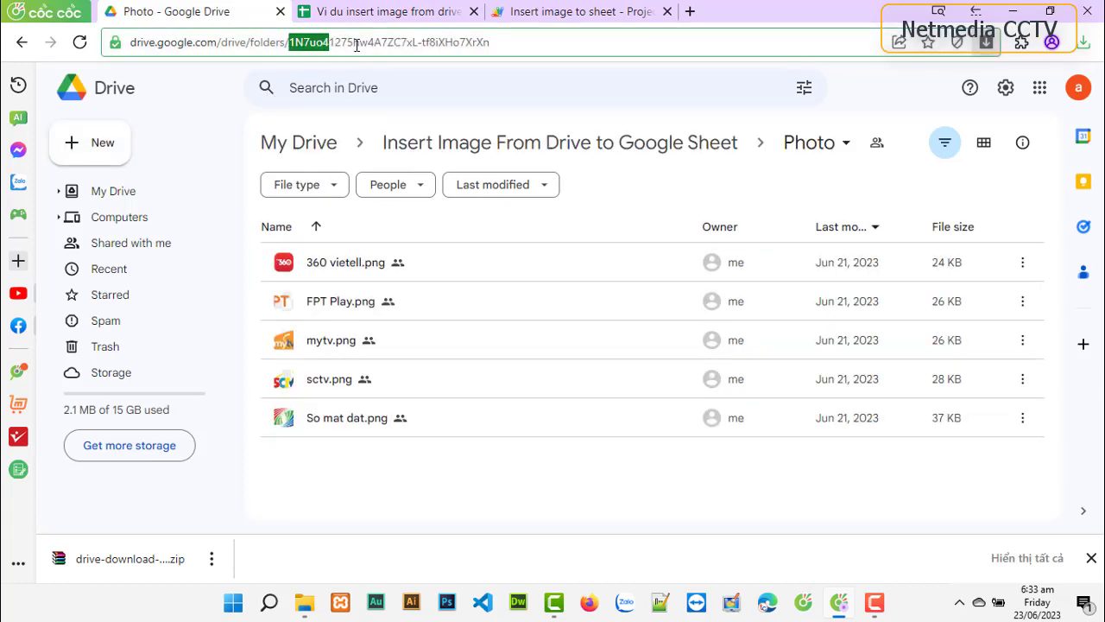
left_click(458, 10)
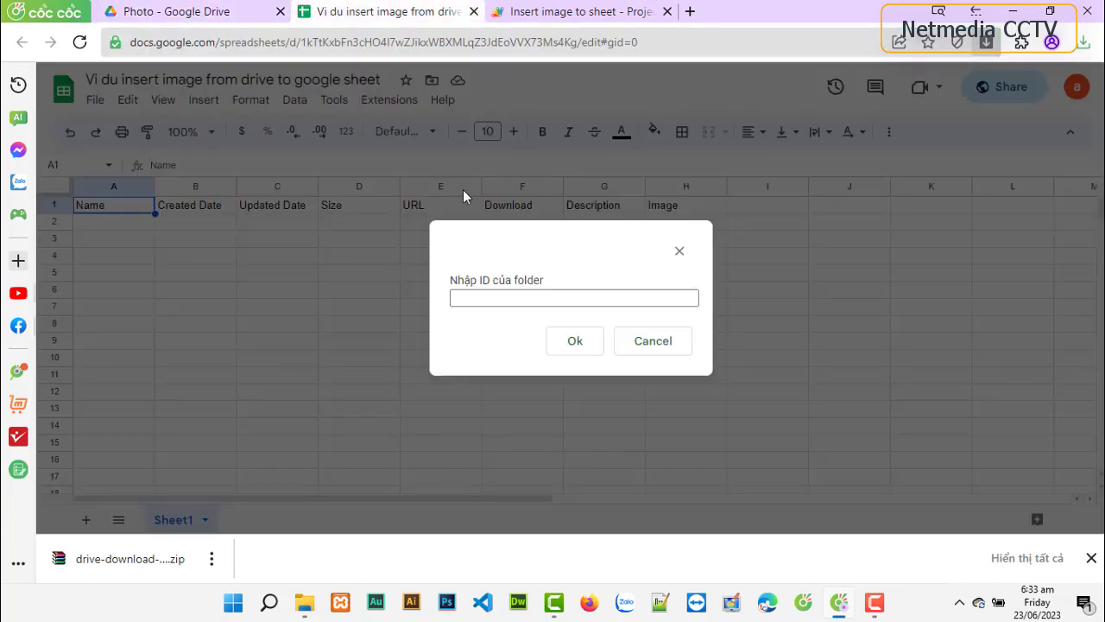
left_click(511, 294)
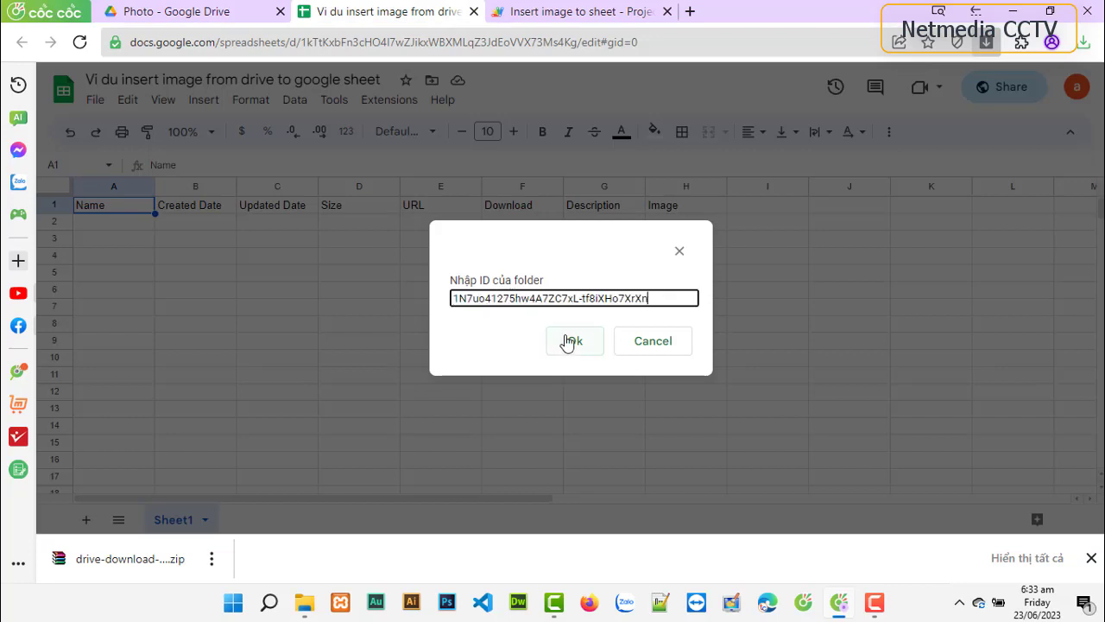
left_click(571, 340)
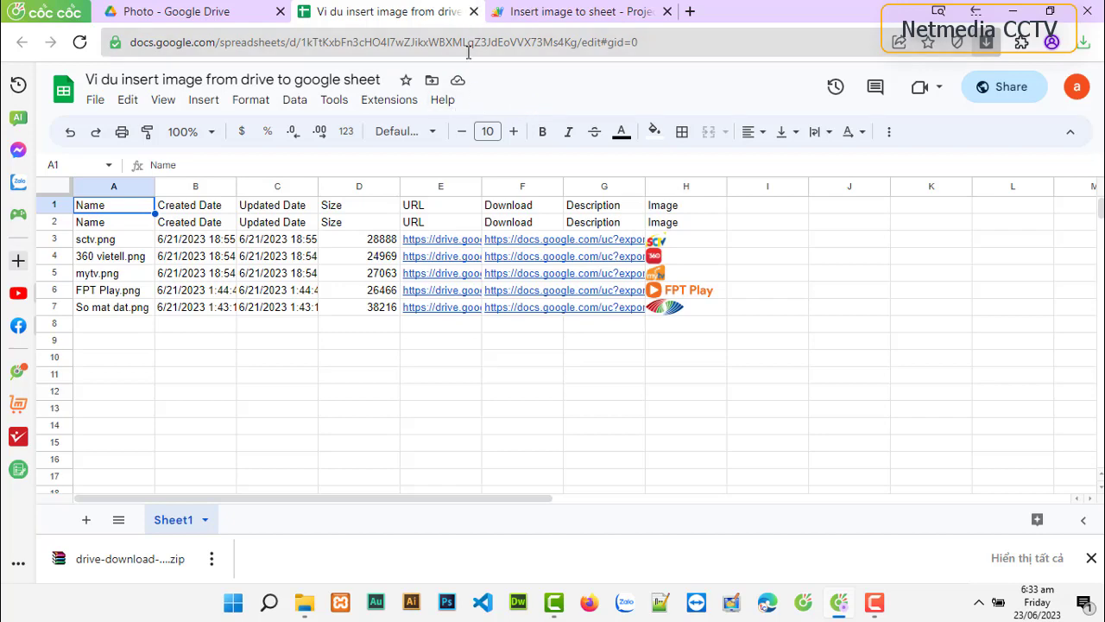
Step: Close the open tabs and reopen the spreadsheet from the Insert Image From Drive to Google Sheet folder
double_click(473, 11)
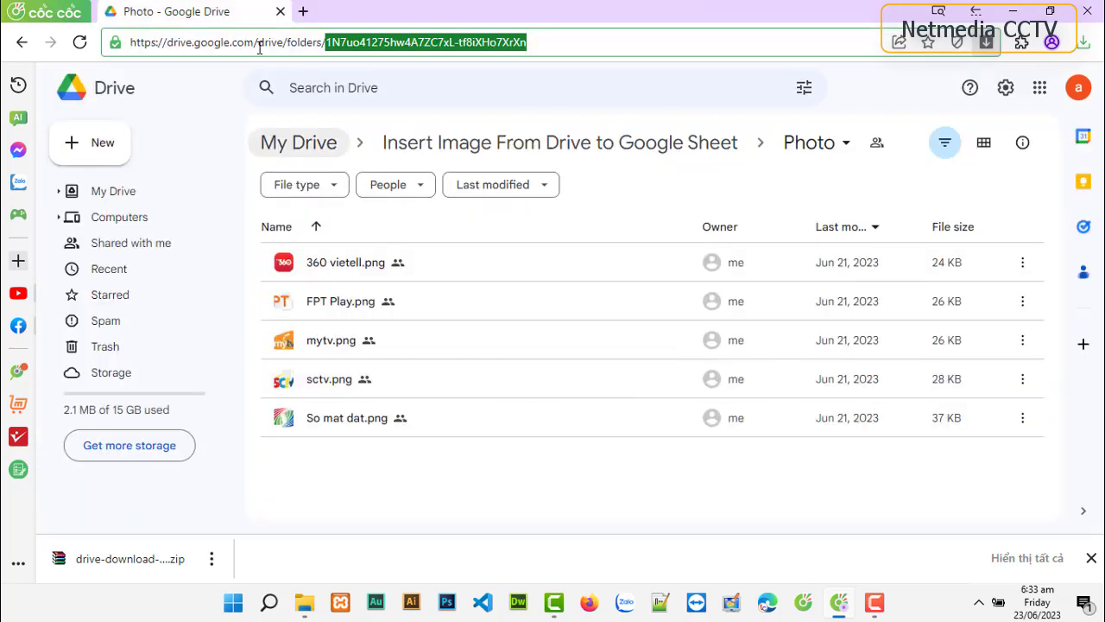
left_click(601, 142)
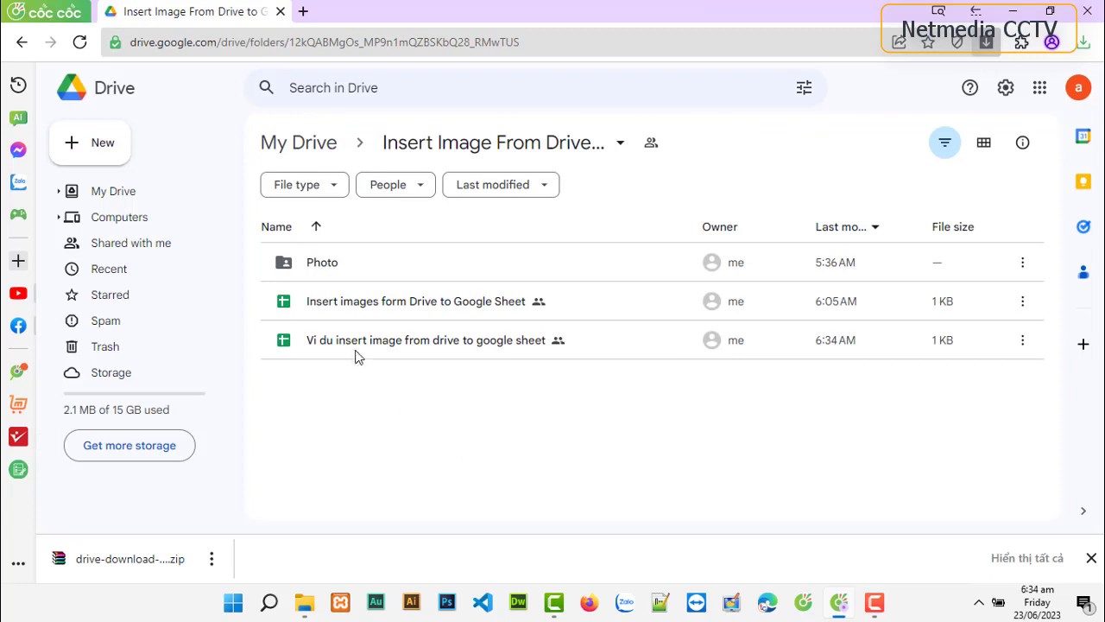
double_click(359, 344)
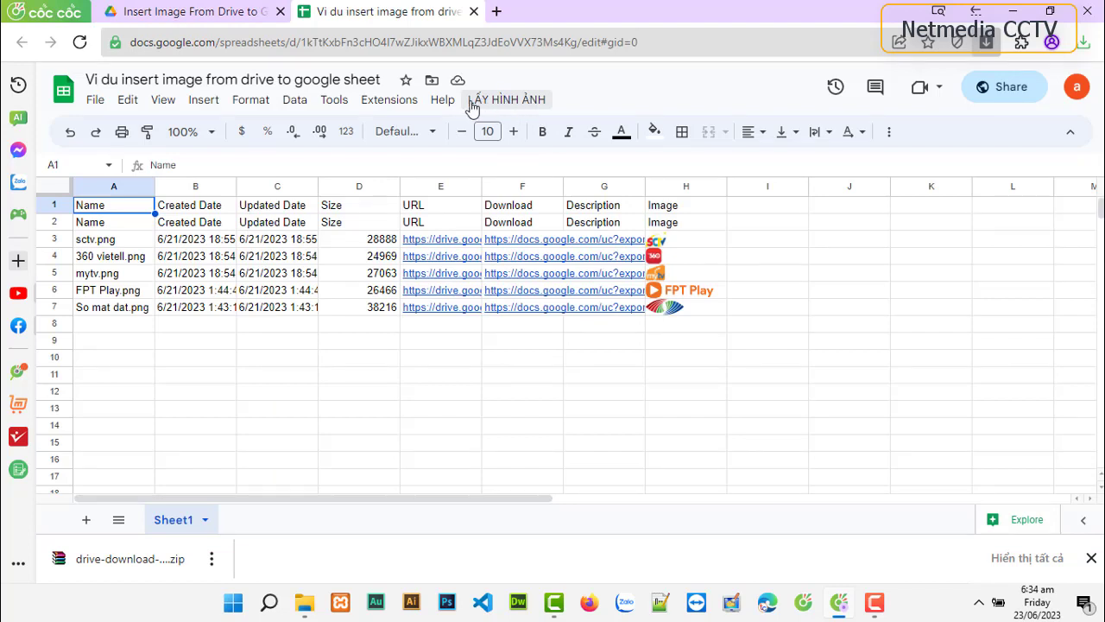
Step: Run LẤY HÌNH ẢNH > Xem hình ảnh and submit the Photo folder's ID again
left_click(518, 104)
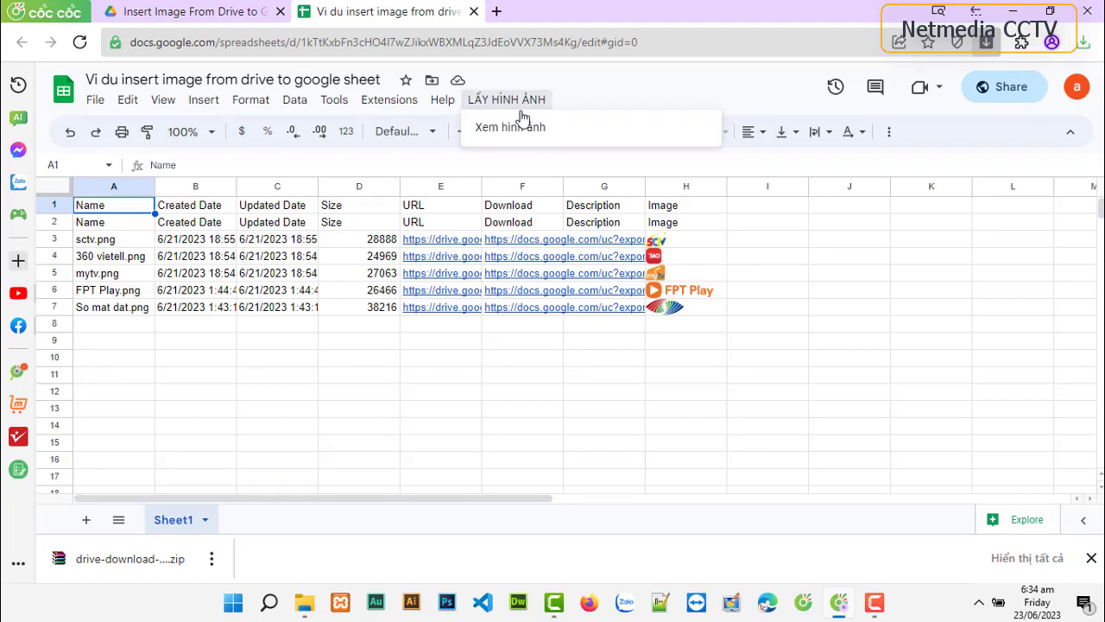
left_click(524, 130)
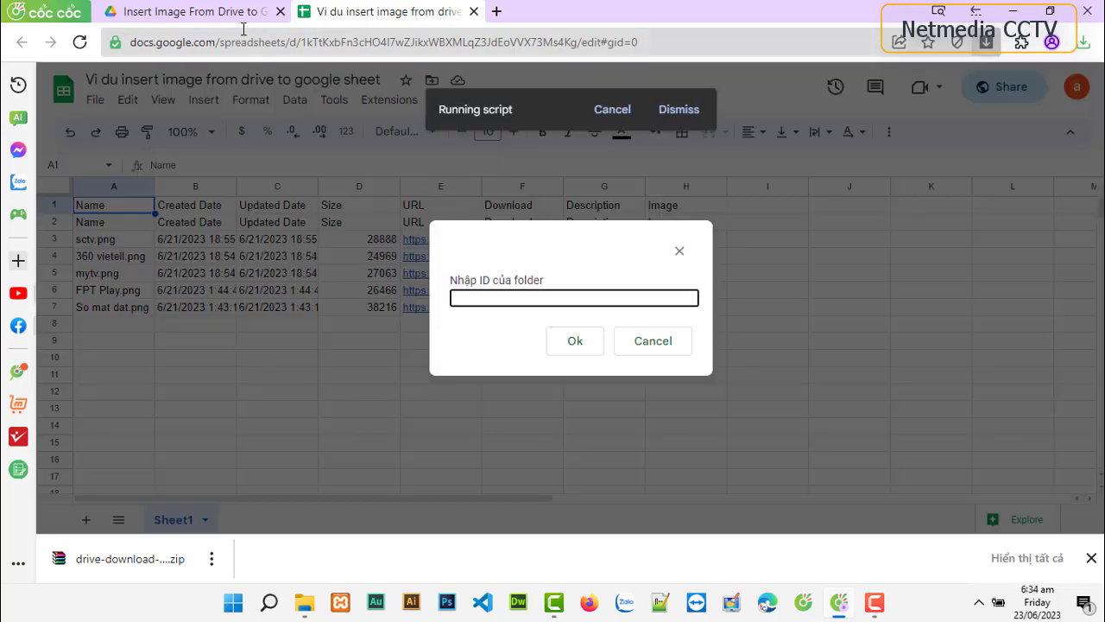
left_click(229, 19)
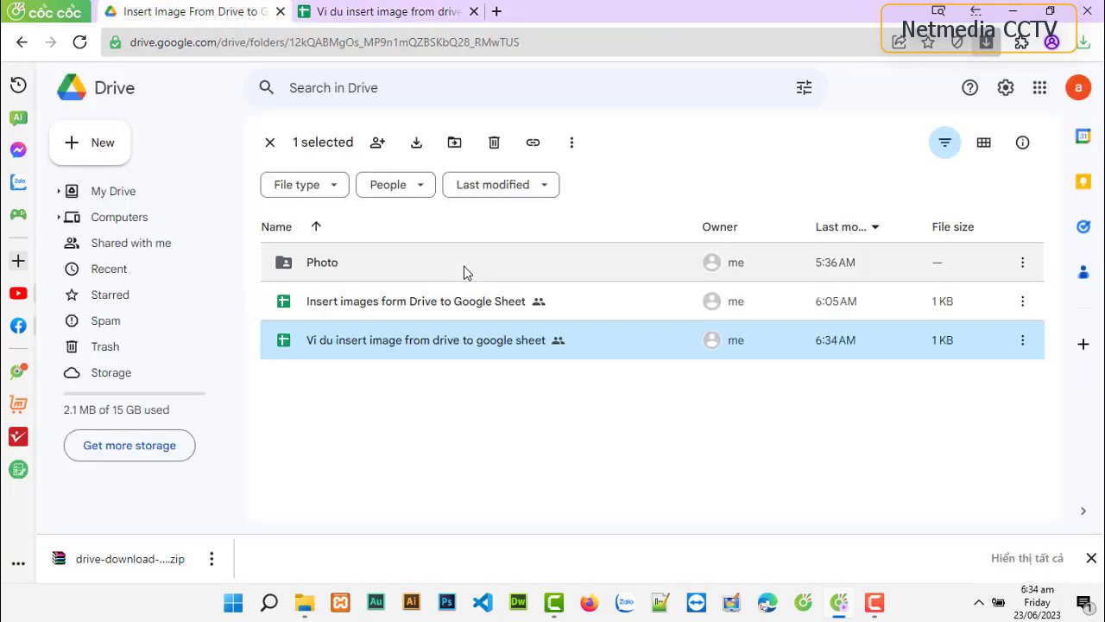
left_click(331, 269)
double_click(331, 269)
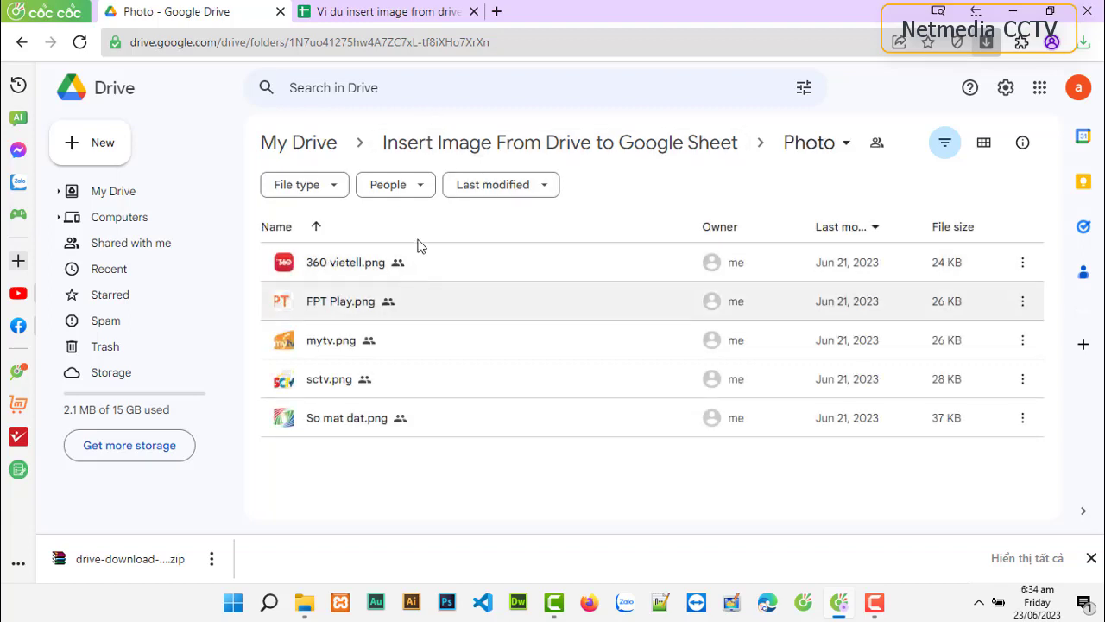
left_click_drag(506, 43, 291, 58)
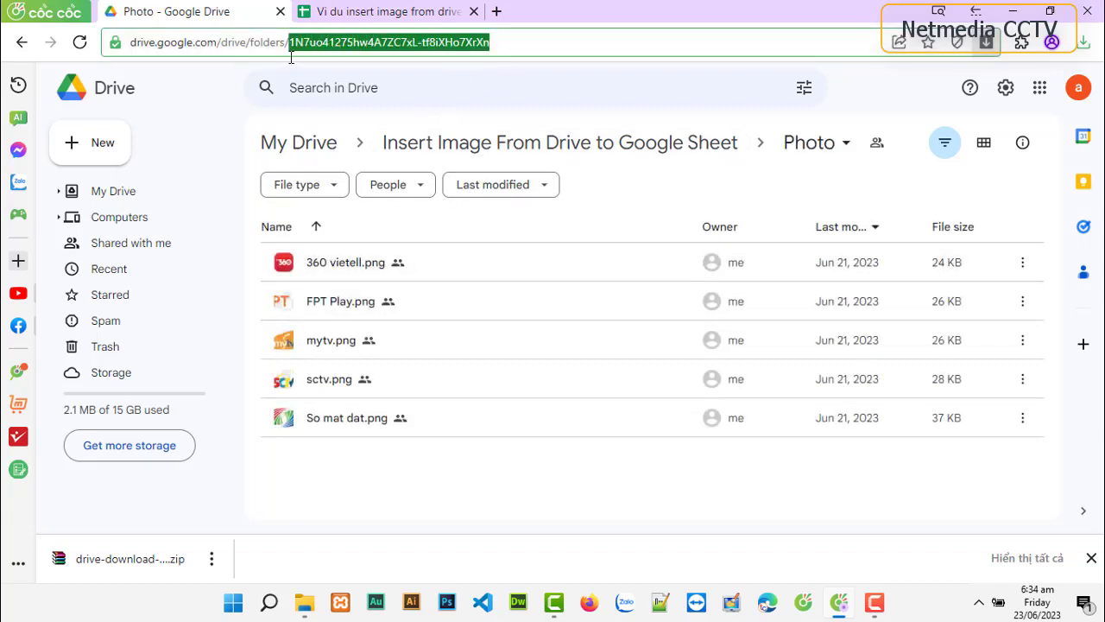
left_click(378, 11)
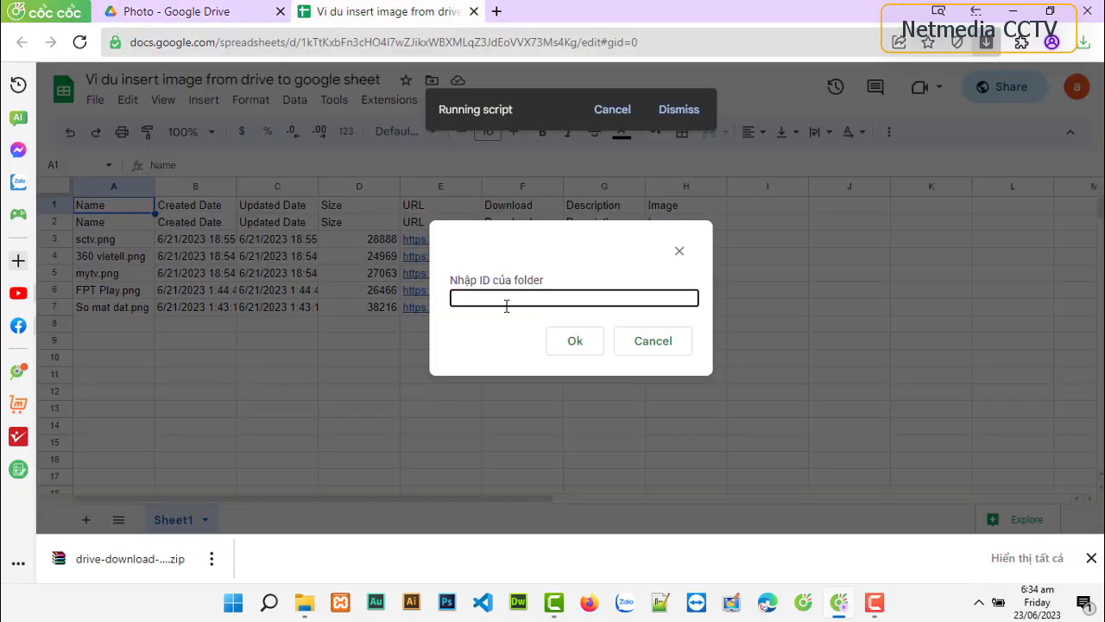
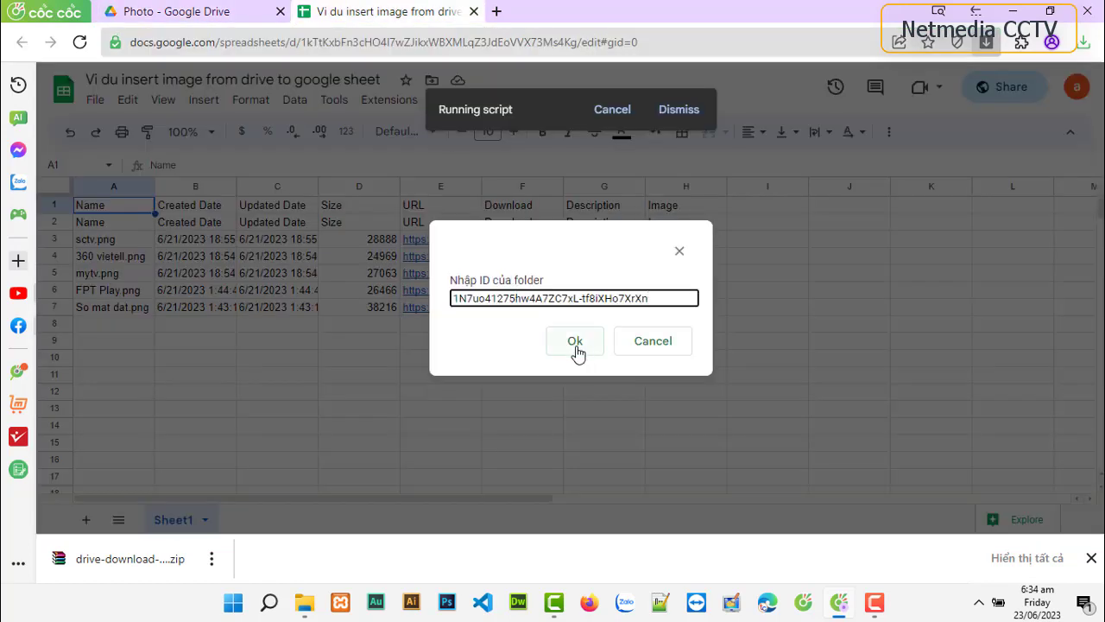
left_click(577, 345)
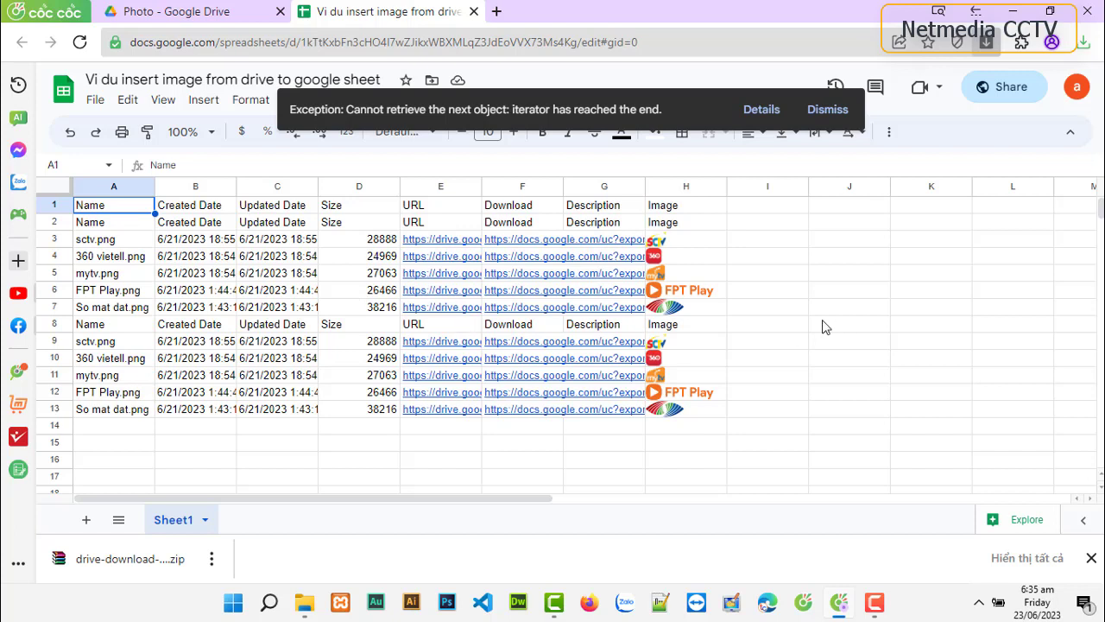
Step: Dismiss the iterator exception message and open Extensions > Apps Script for the bound project
left_click(744, 327)
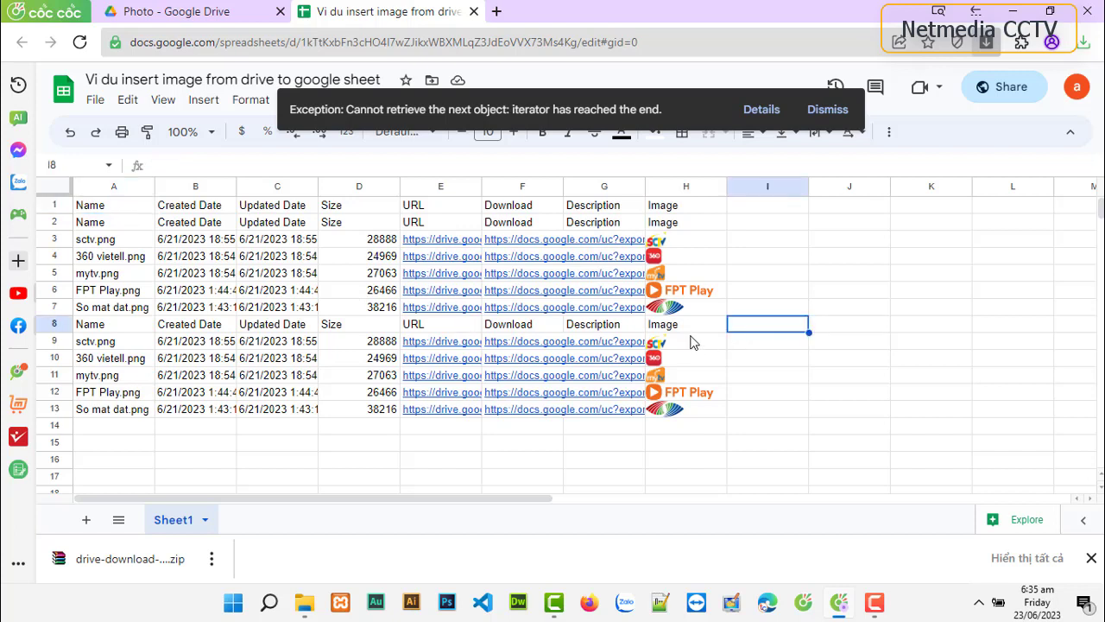
left_click(679, 424)
left_click(667, 458)
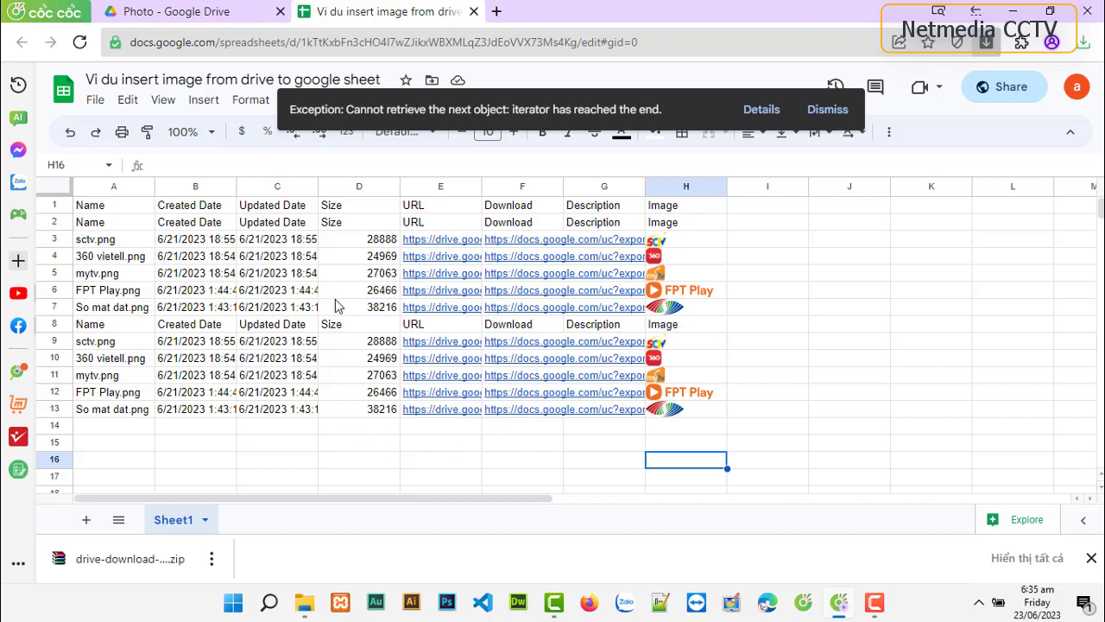
left_click(836, 109)
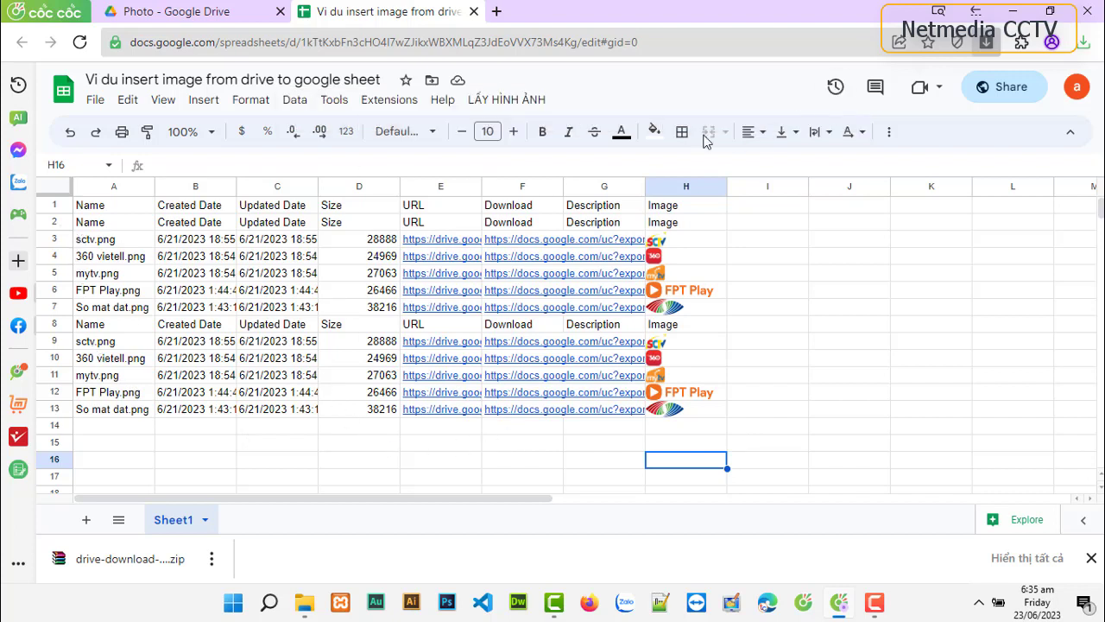
left_click(384, 100)
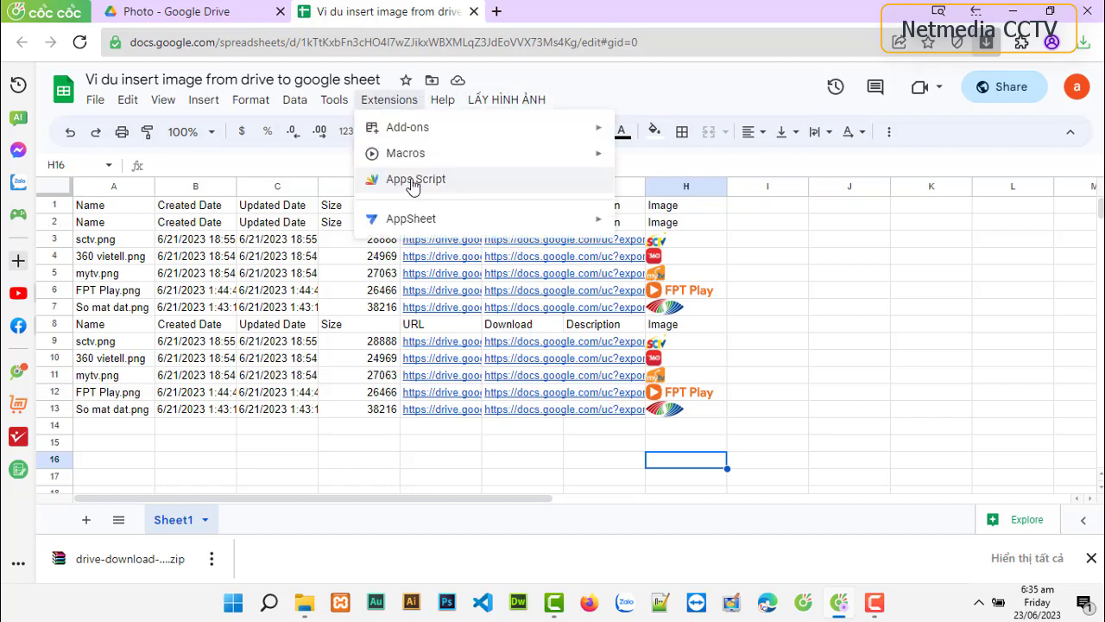
left_click(415, 178)
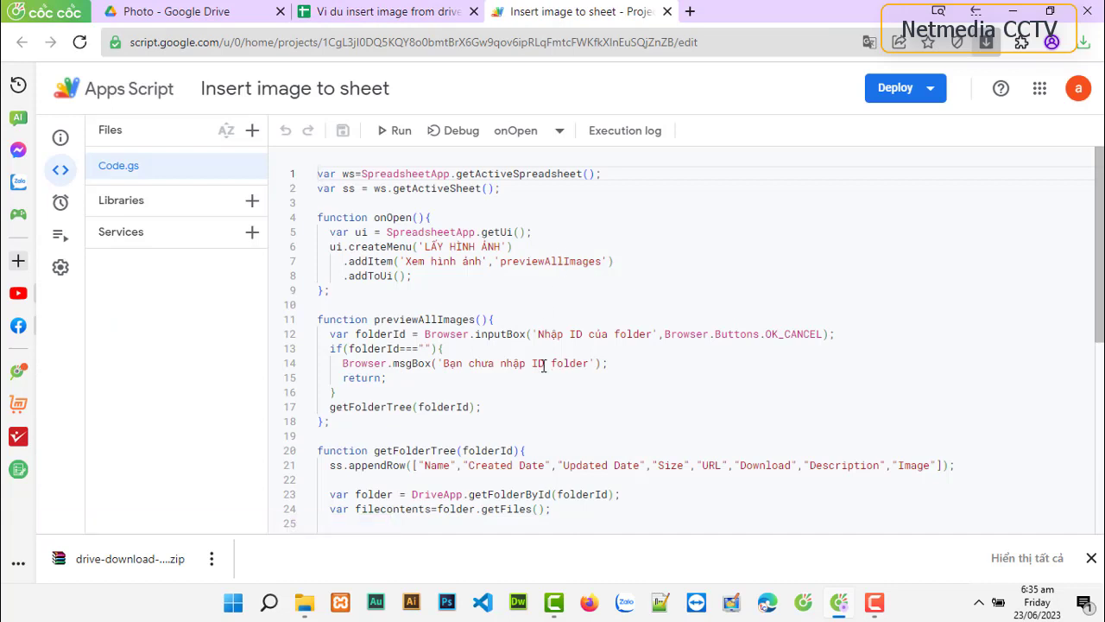
Step: Add let target = ws.getSheetByName('Sheet1') and target.getDataRange().clearContent() to getFolderTree, then save
scroll(538, 381, "down", 2)
left_click(528, 369)
key("Return")
type("let")
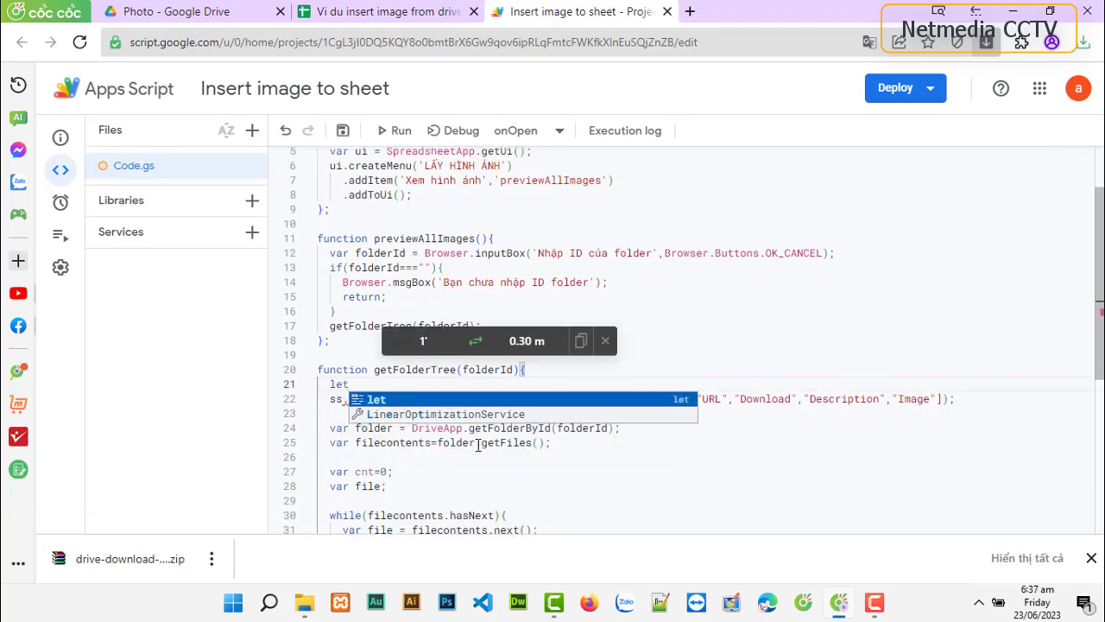
type(" target =")
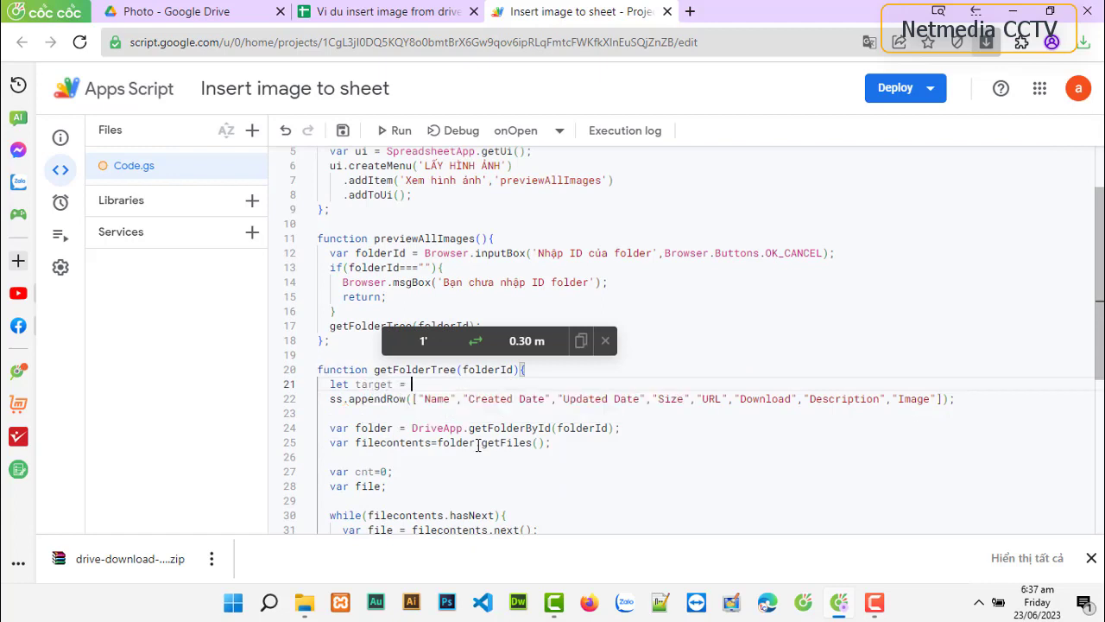
type("ws.")
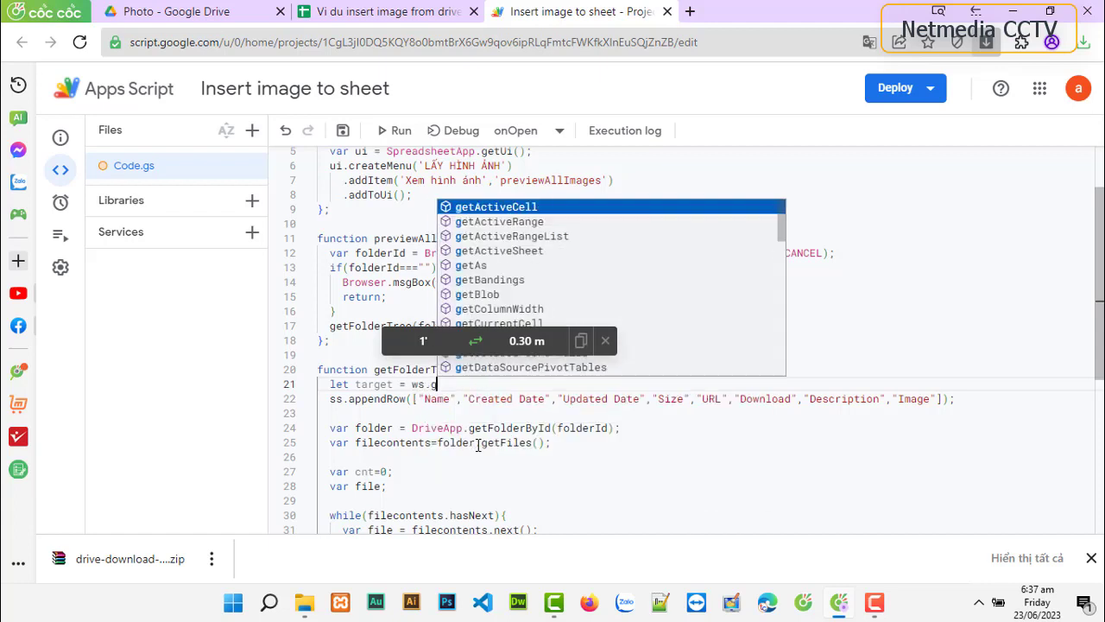
type("getSheetByName('S")
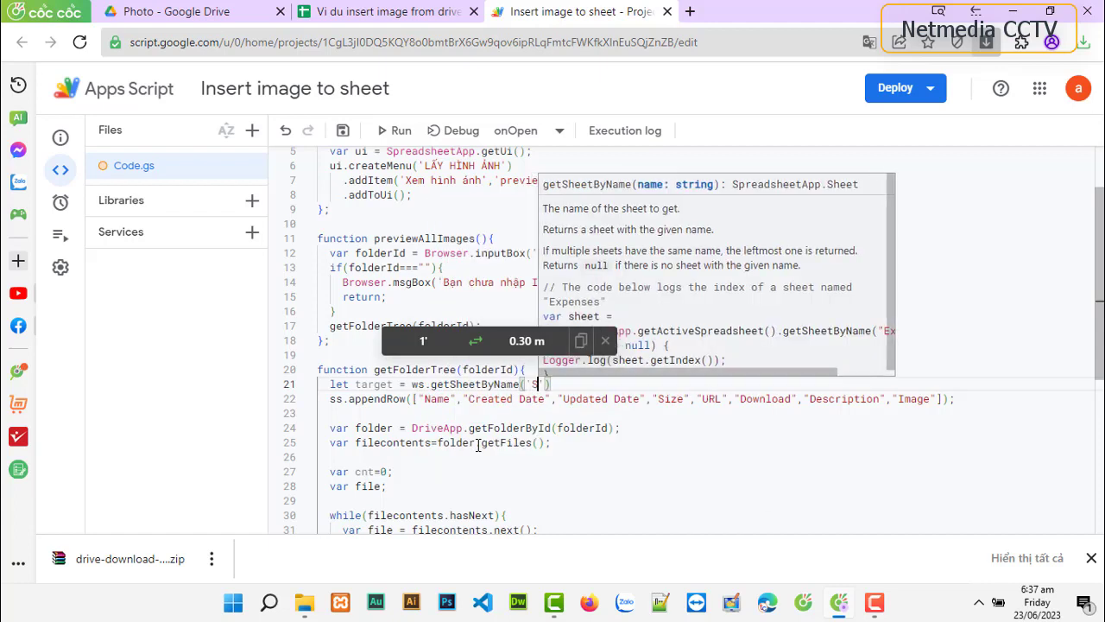
type("heet1")
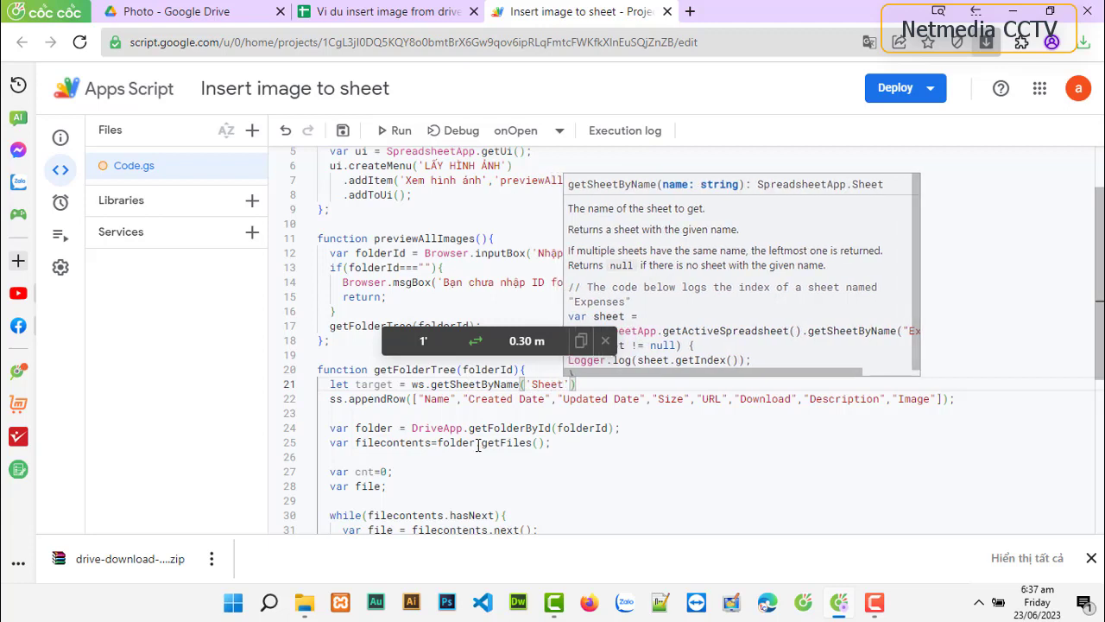
key("End")
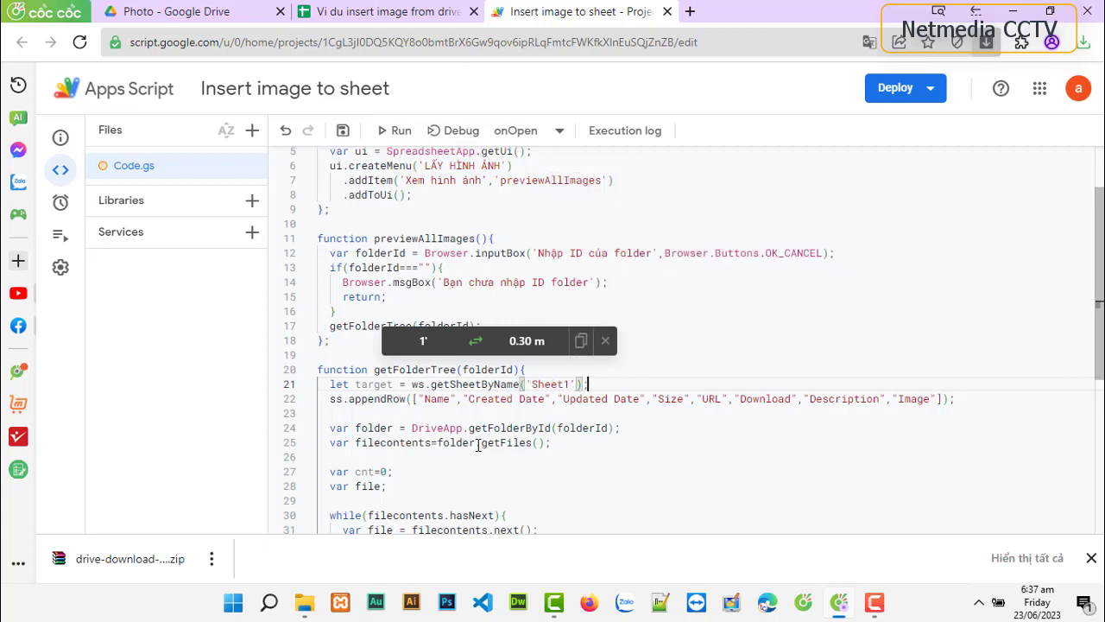
type(";")
key("Return")
type("a")
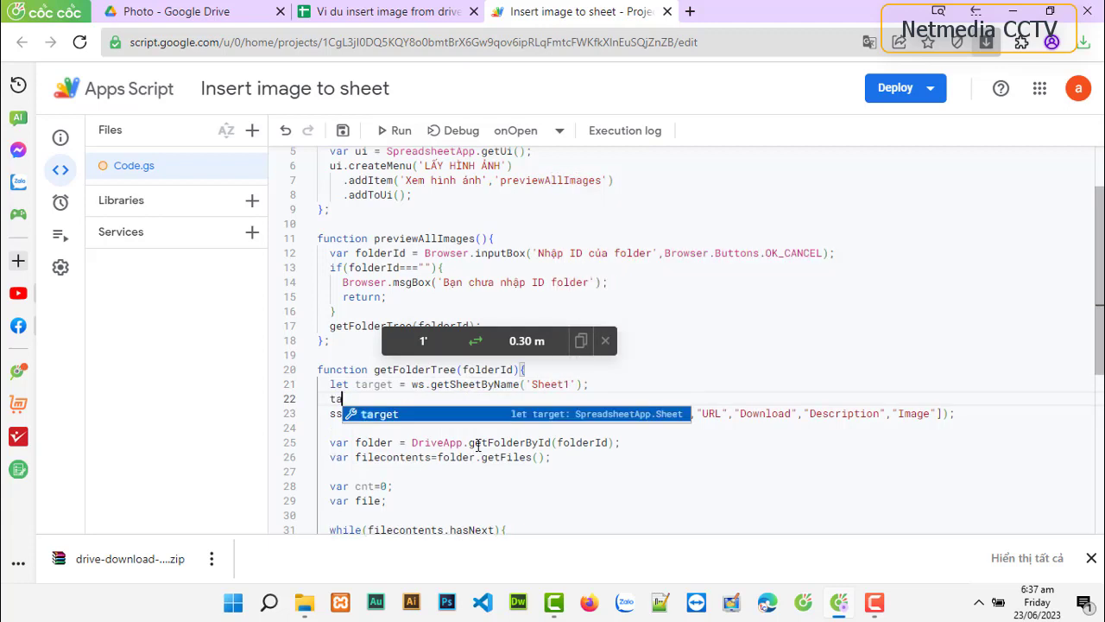
type("rget.")
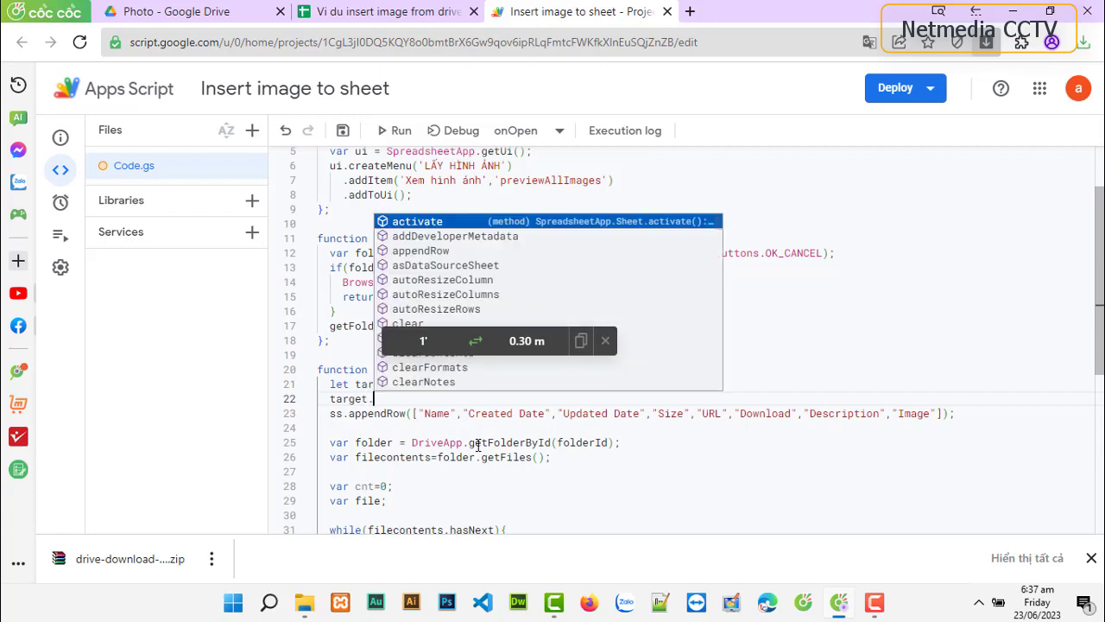
type("get")
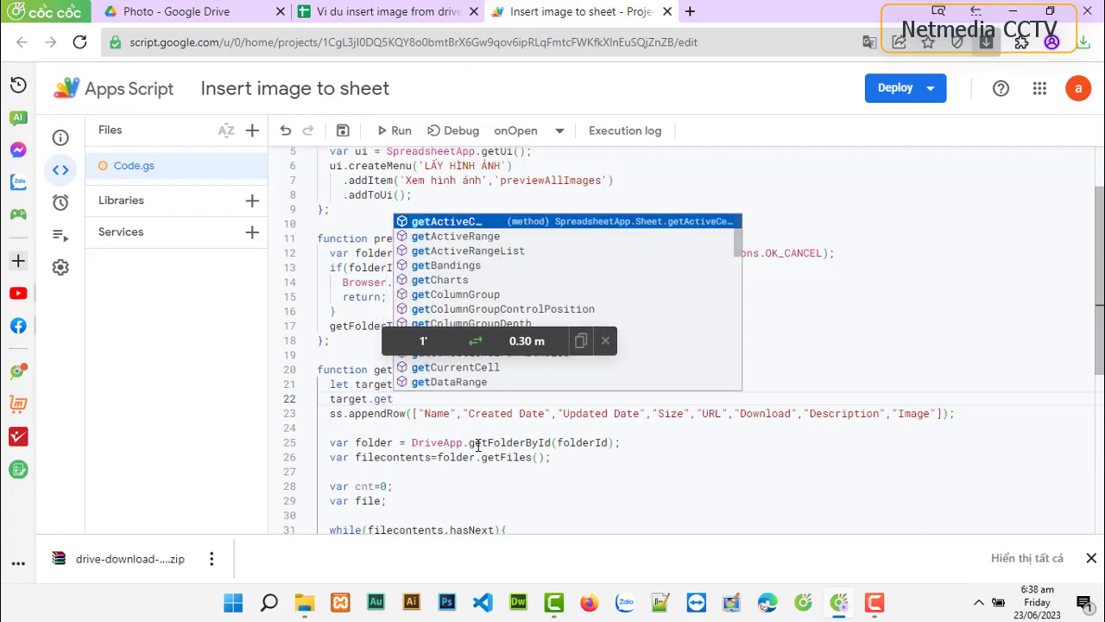
type("DataRange().clearContent()")
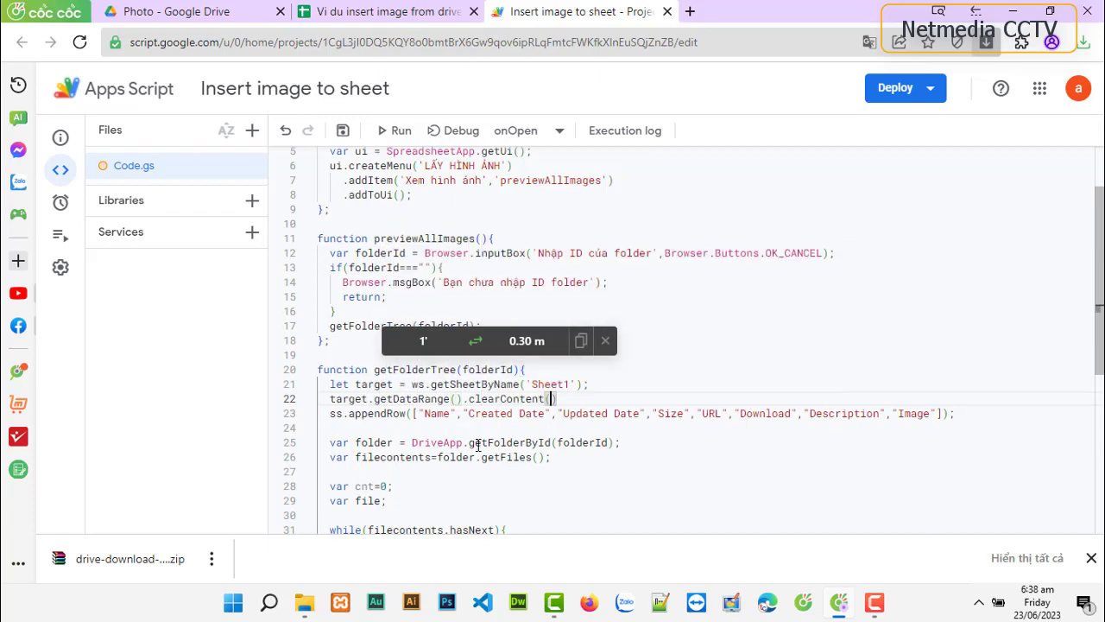
type(");")
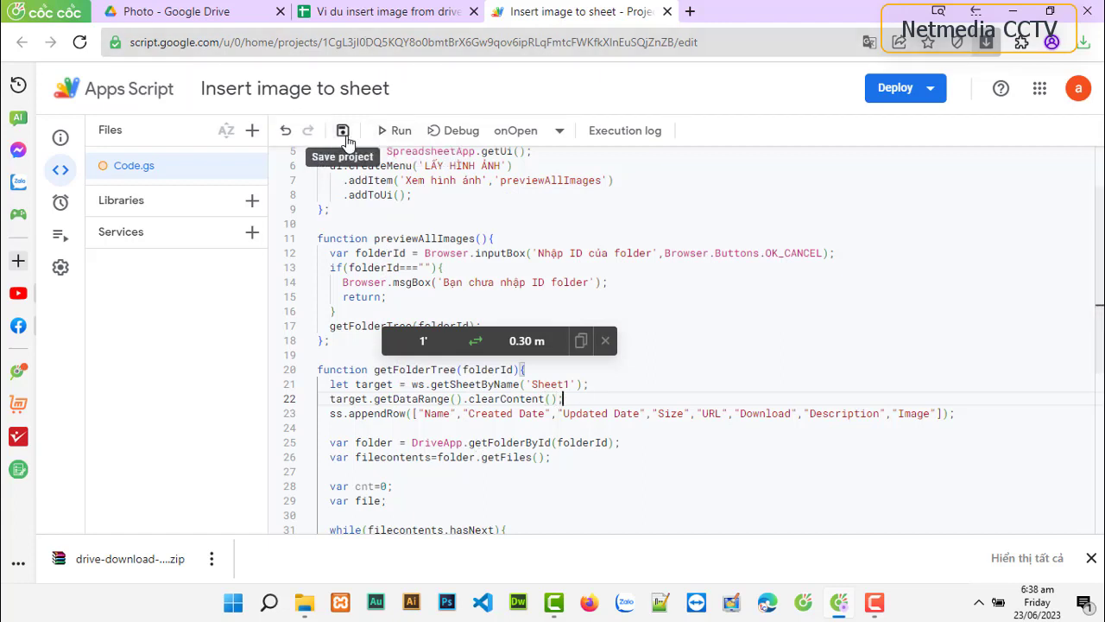
left_click(342, 131)
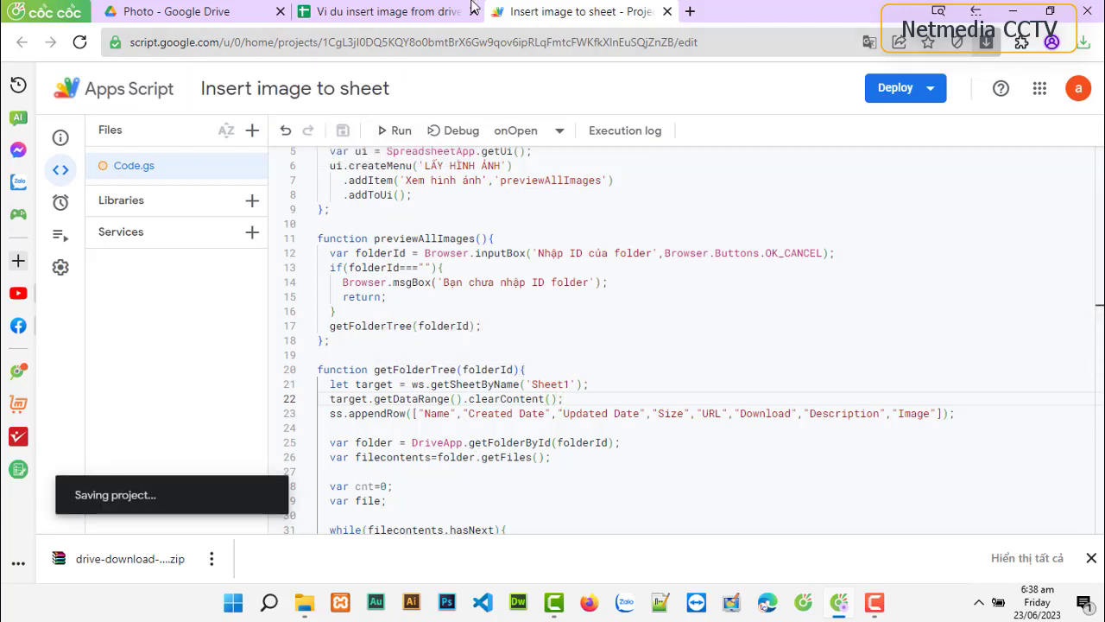
left_click(411, 19)
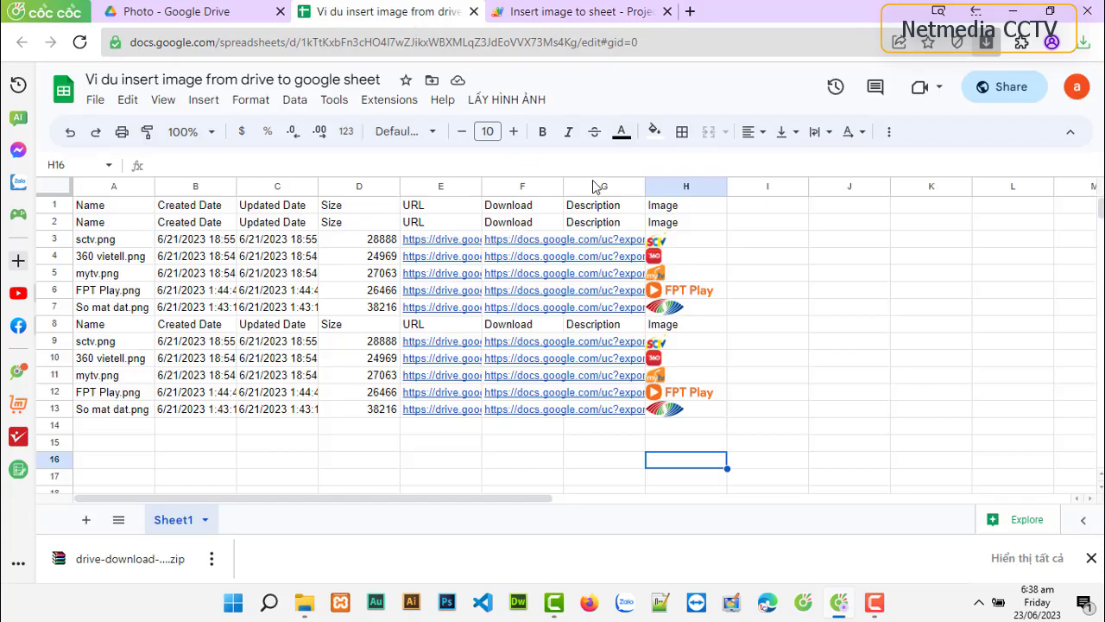
Step: Rerun LẤY HÌNH ẢNH > Xem hình ảnh so Sheet1 refills with one header and five logo rows
left_click(507, 99)
left_click(513, 126)
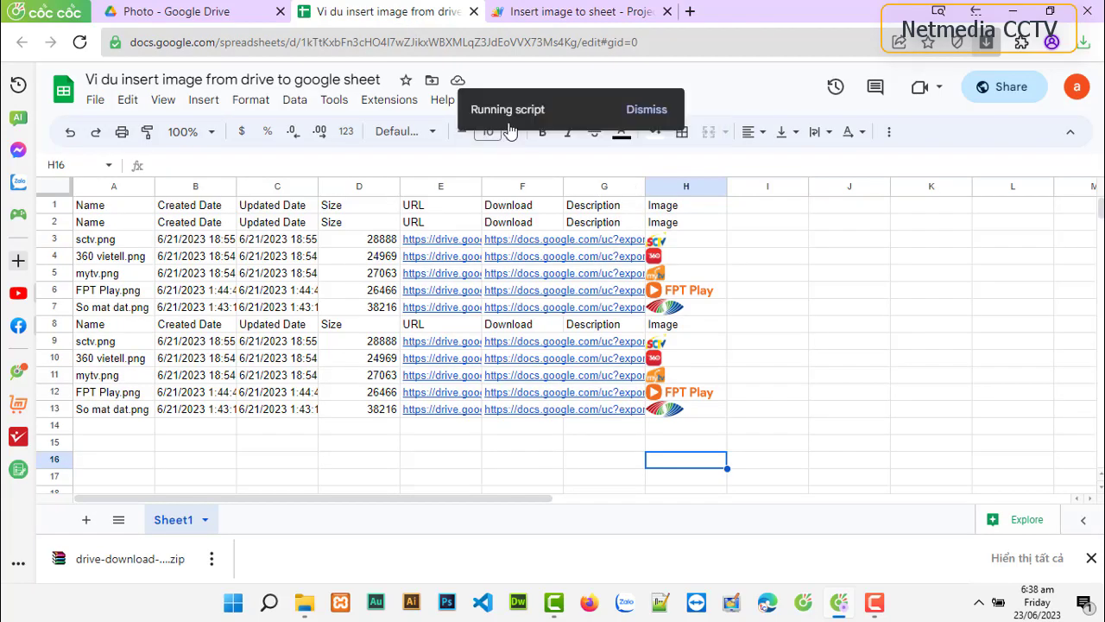
left_click(582, 342)
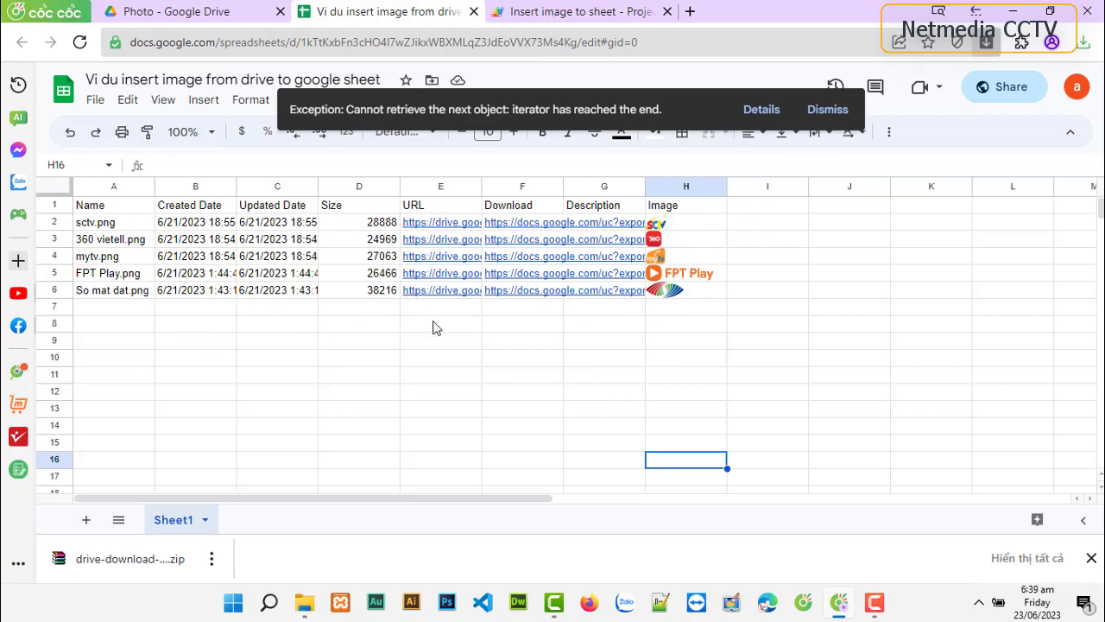
left_click_drag(487, 313, 509, 425)
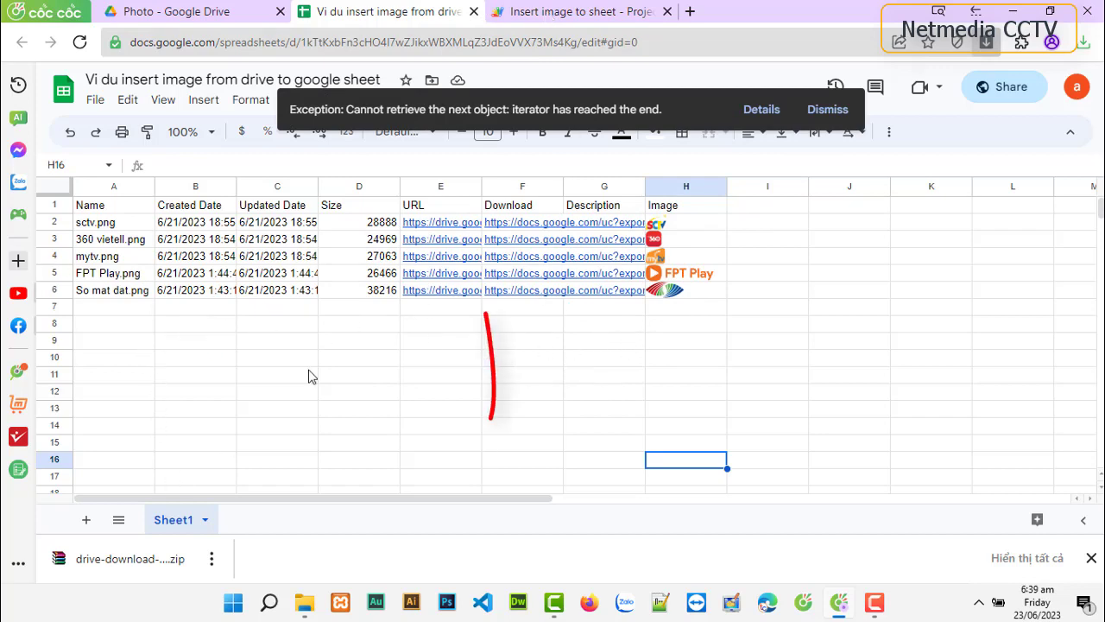
left_click_drag(458, 384, 528, 381)
left_click(570, 14)
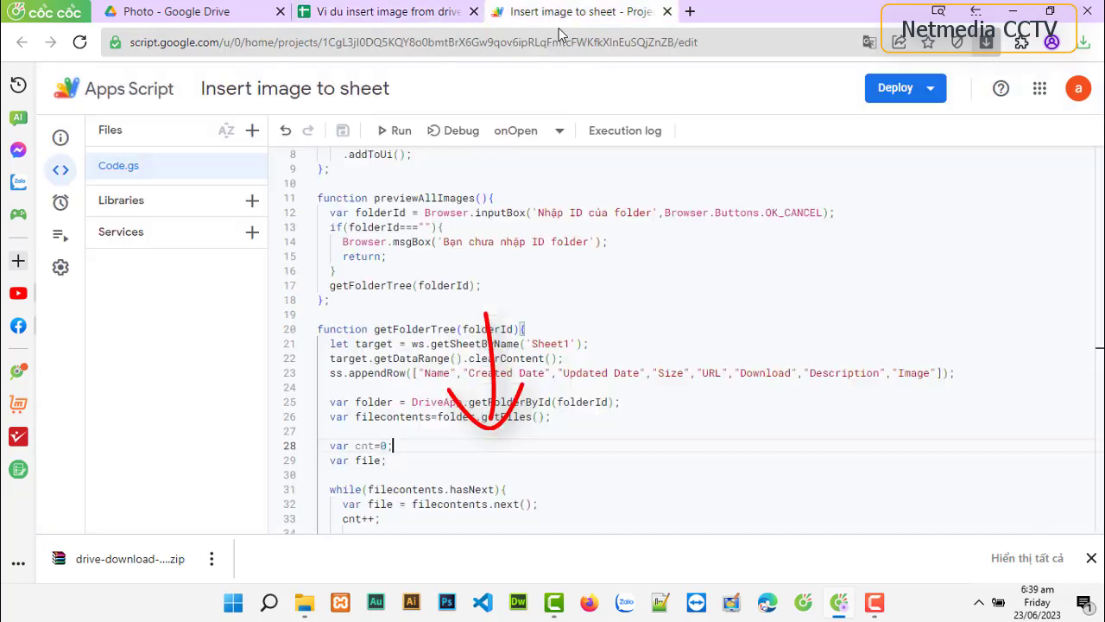
Step: Comment out the Sheet1 lookup and clearContent lines (21–22) in getFolderTree and save the project
left_click(332, 344)
type("//")
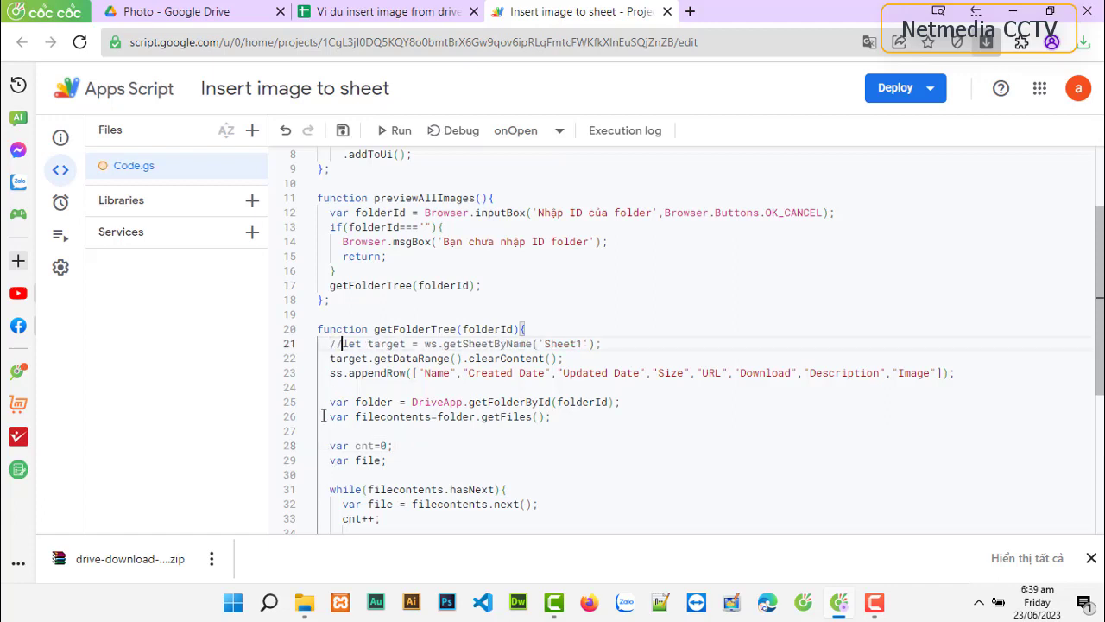
left_click(330, 358)
type("//")
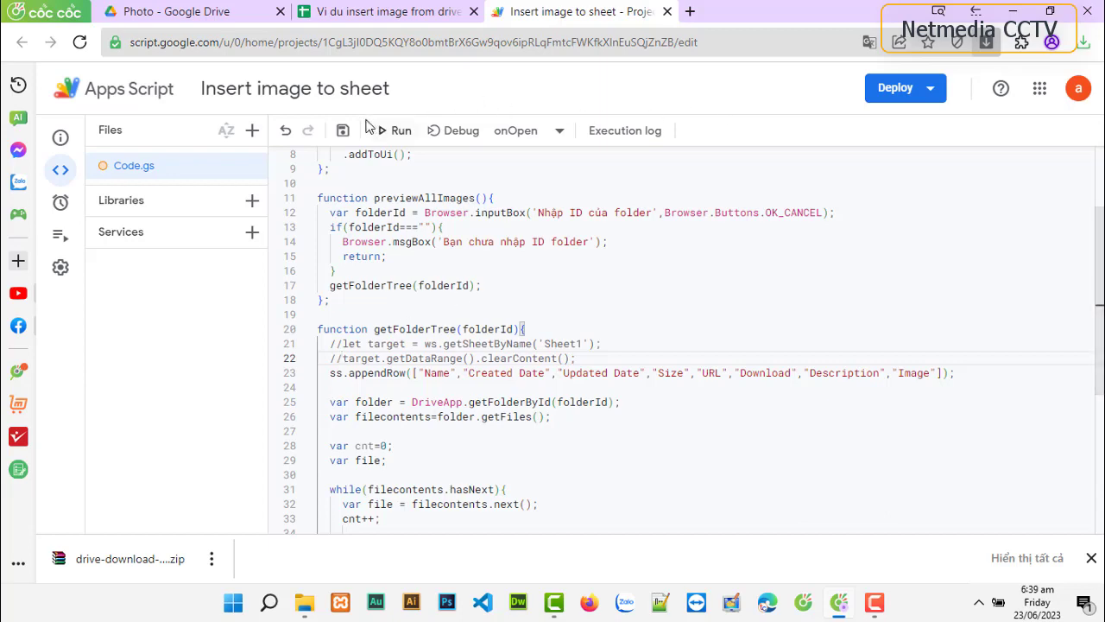
left_click(343, 130)
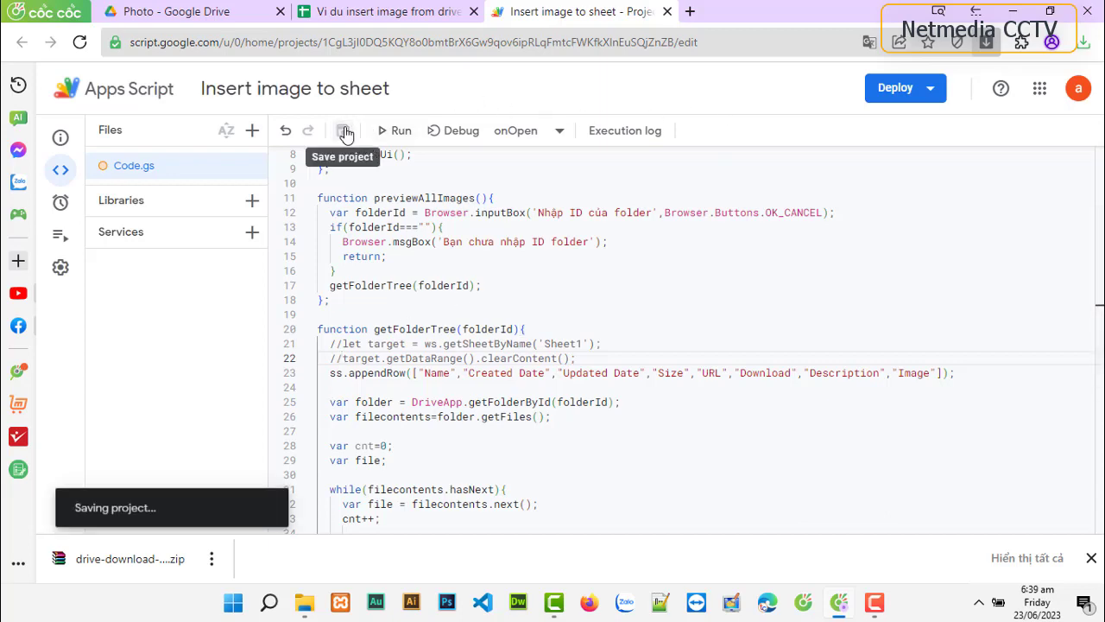
left_click(391, 12)
Step: Run Xem hình ảnh with the pasted folder ID, appending a second header and five logo rows (rows 7–12)
left_click(833, 109)
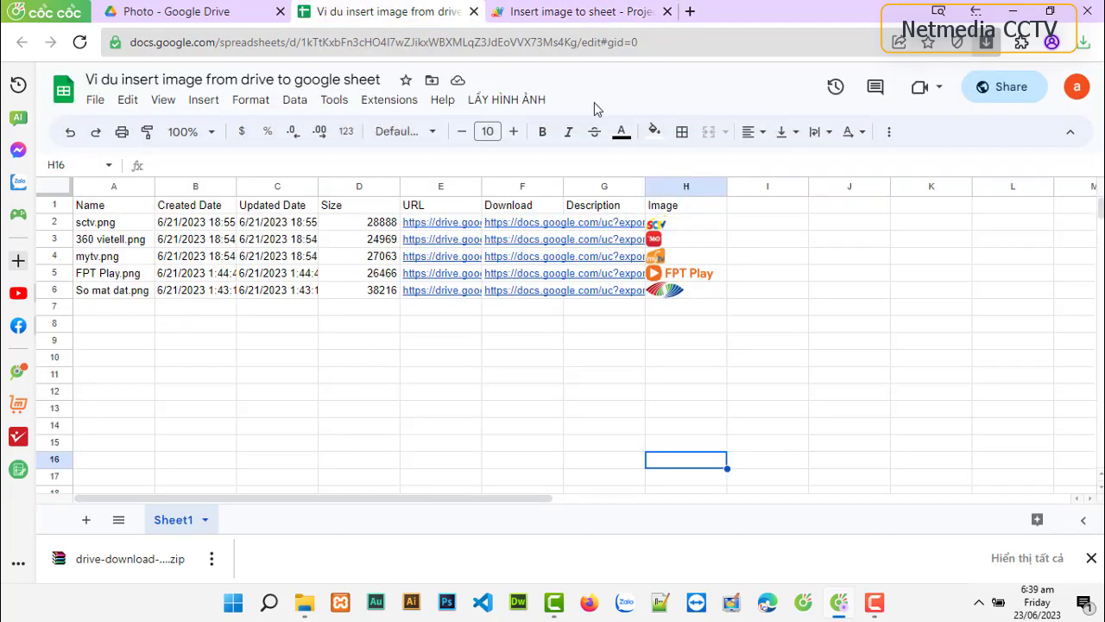
left_click(522, 100)
left_click(510, 127)
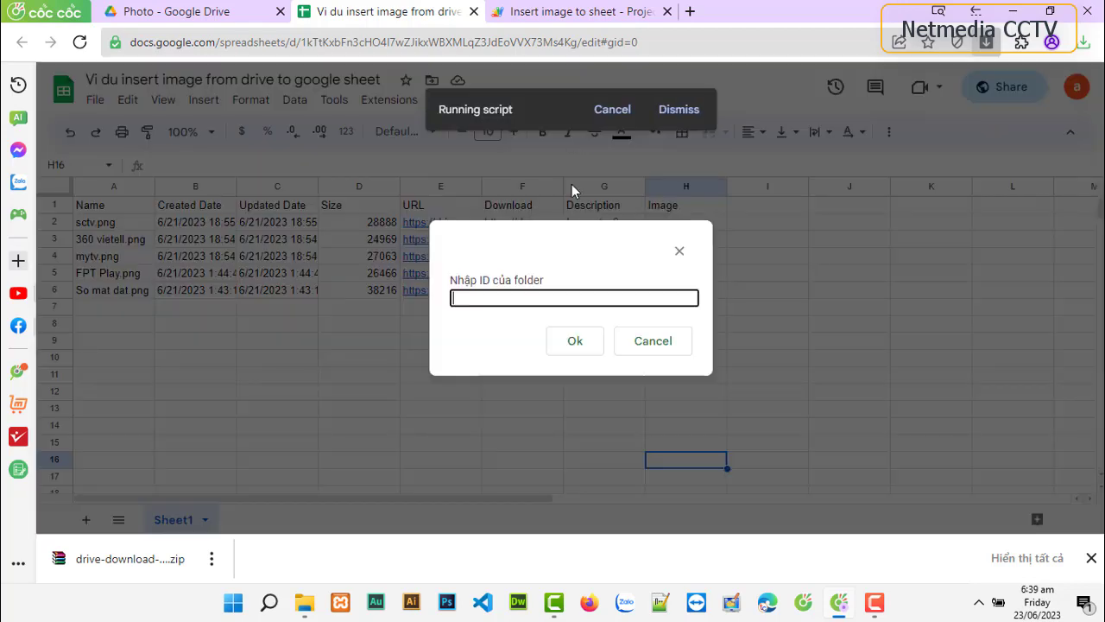
left_click(575, 343)
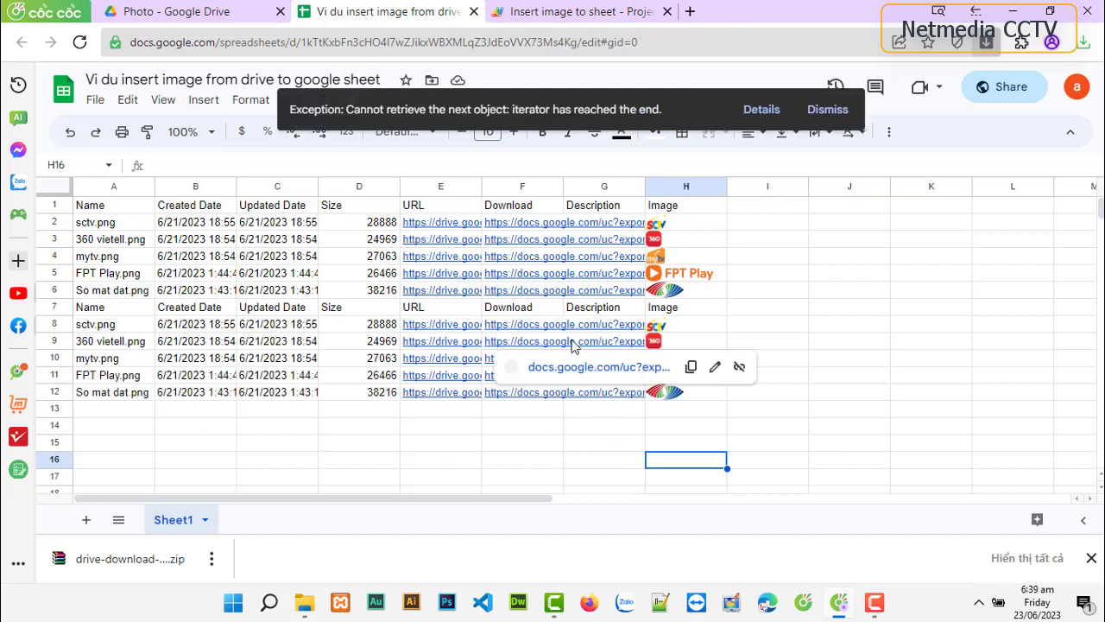
left_click(864, 432)
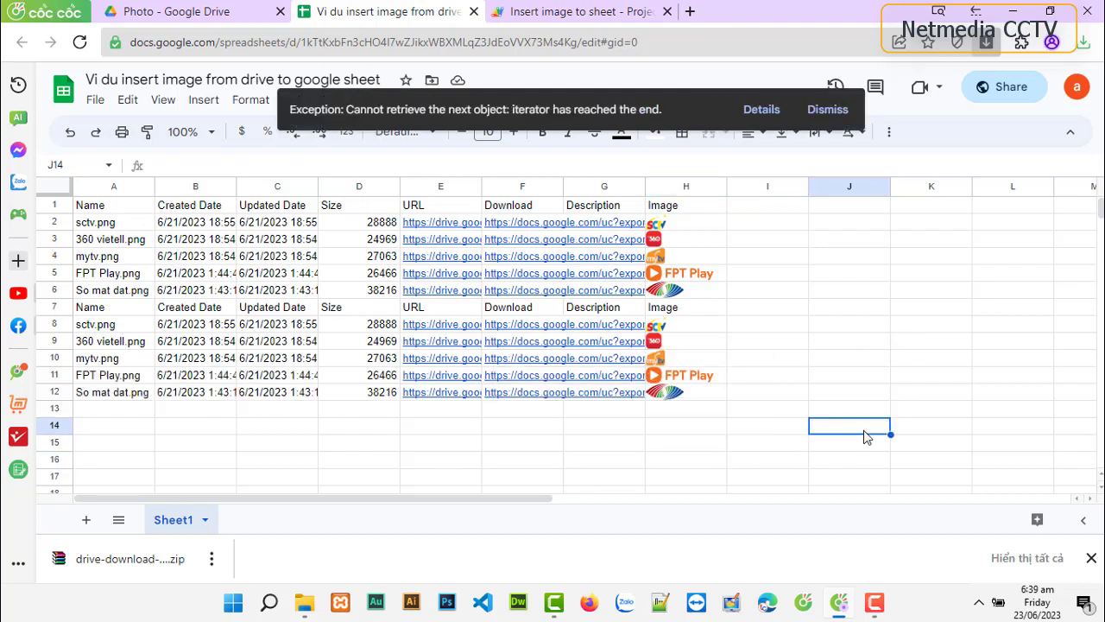
left_click(832, 109)
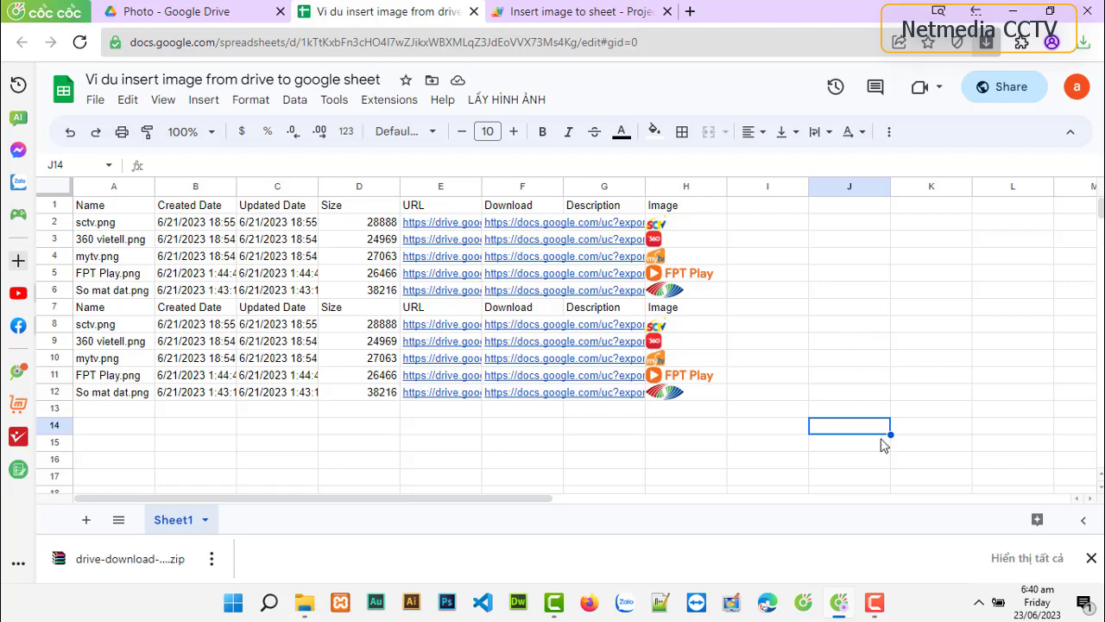
mouse_move(875, 604)
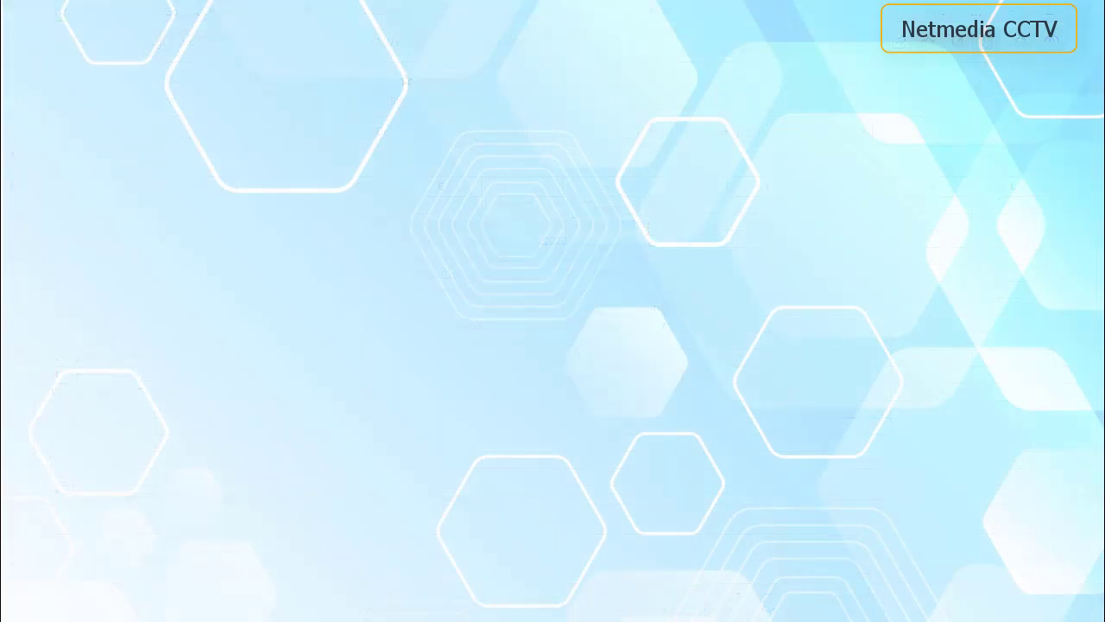